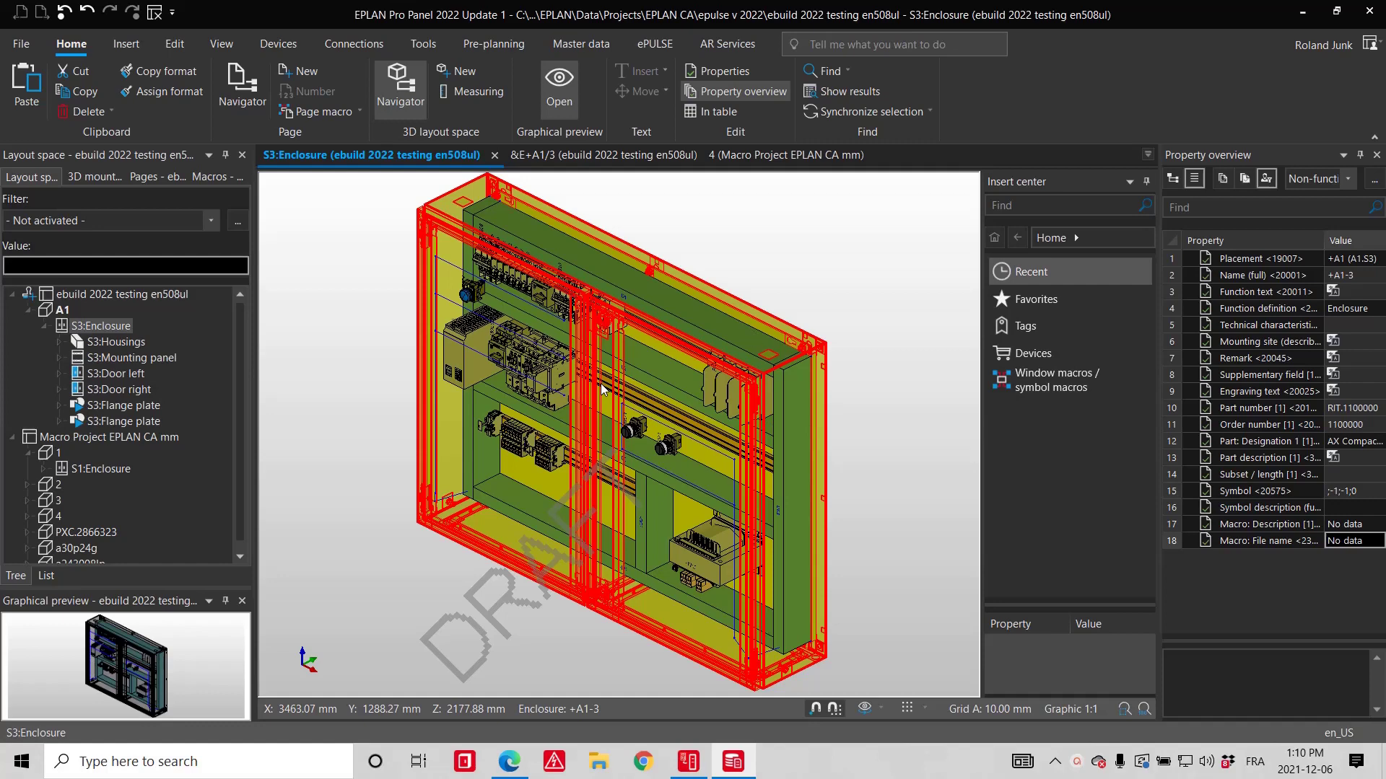
# Step: Show only the S3:Enclosure mounting panel and view it from the front viewpoint
pyautogui.rightClick(115, 327)
pyautogui.moveTo(236, 390)
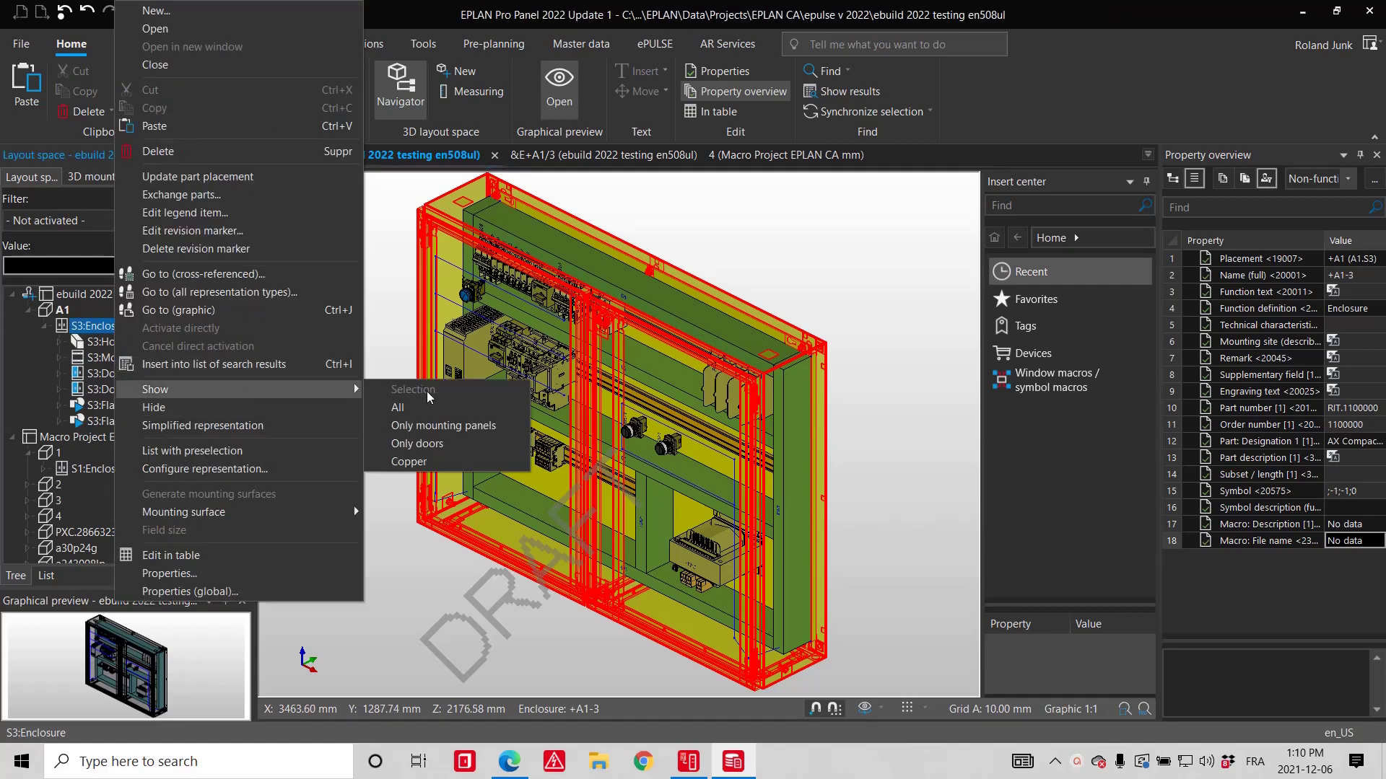
pyautogui.click(431, 428)
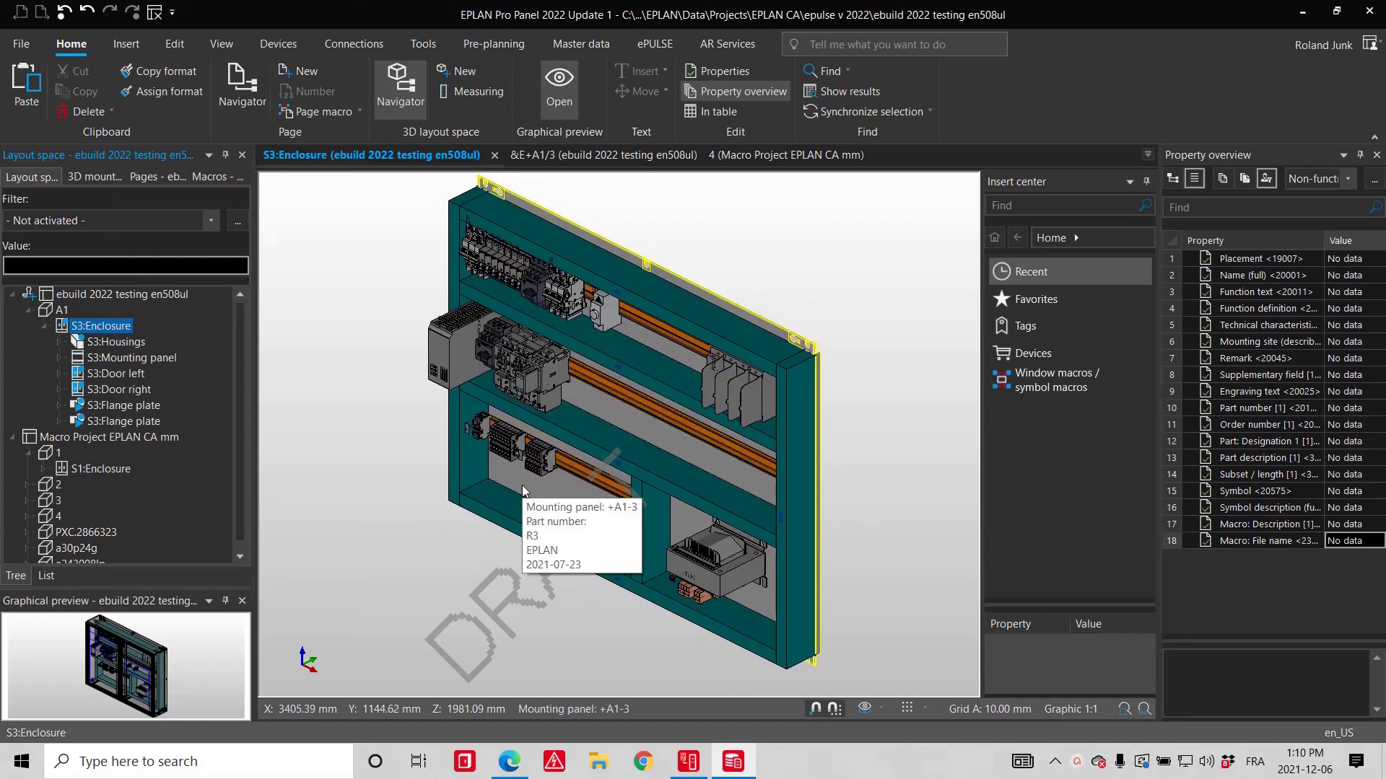
pyautogui.click(879, 712)
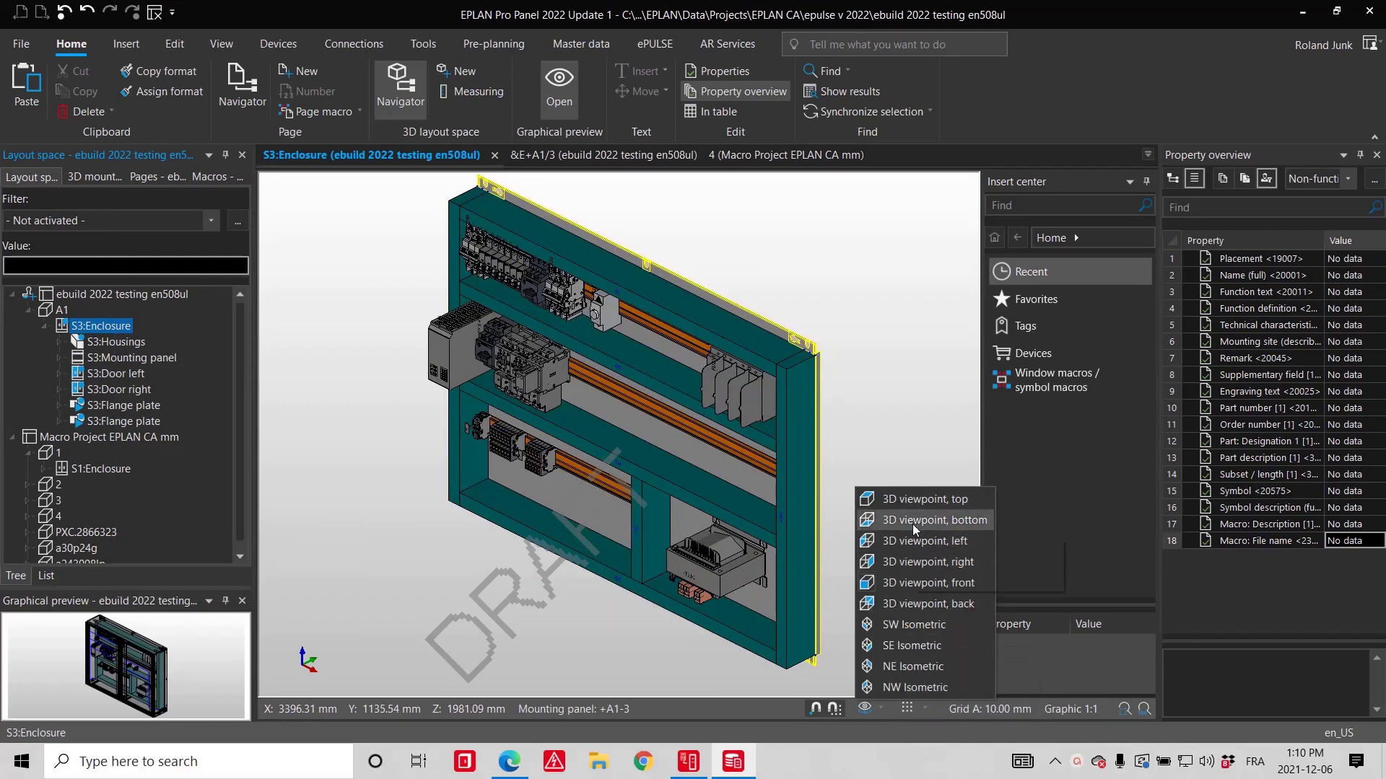
pyautogui.click(921, 582)
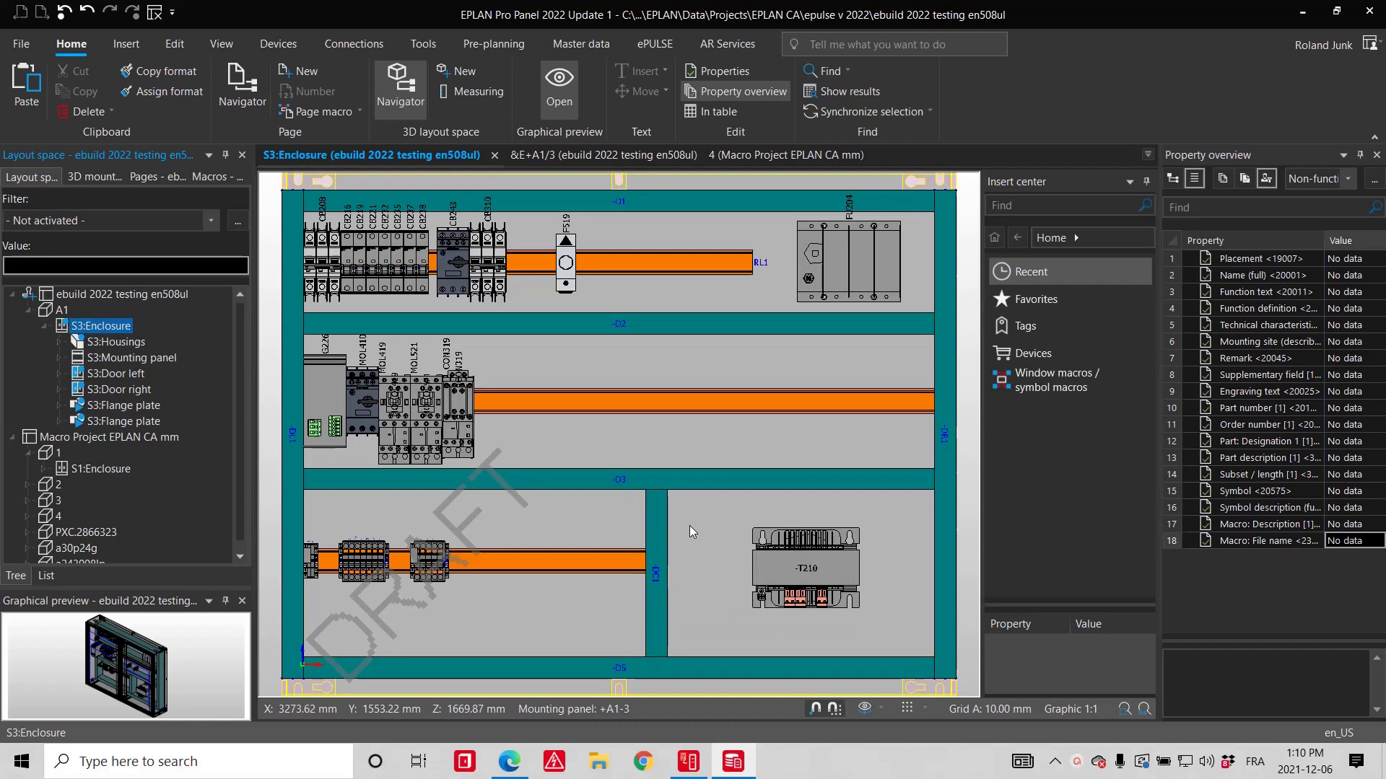
# Step: Filter the 3D mounting layout to unplaced parts and place MURR.86470 on the middle rail
pyautogui.click(99, 223)
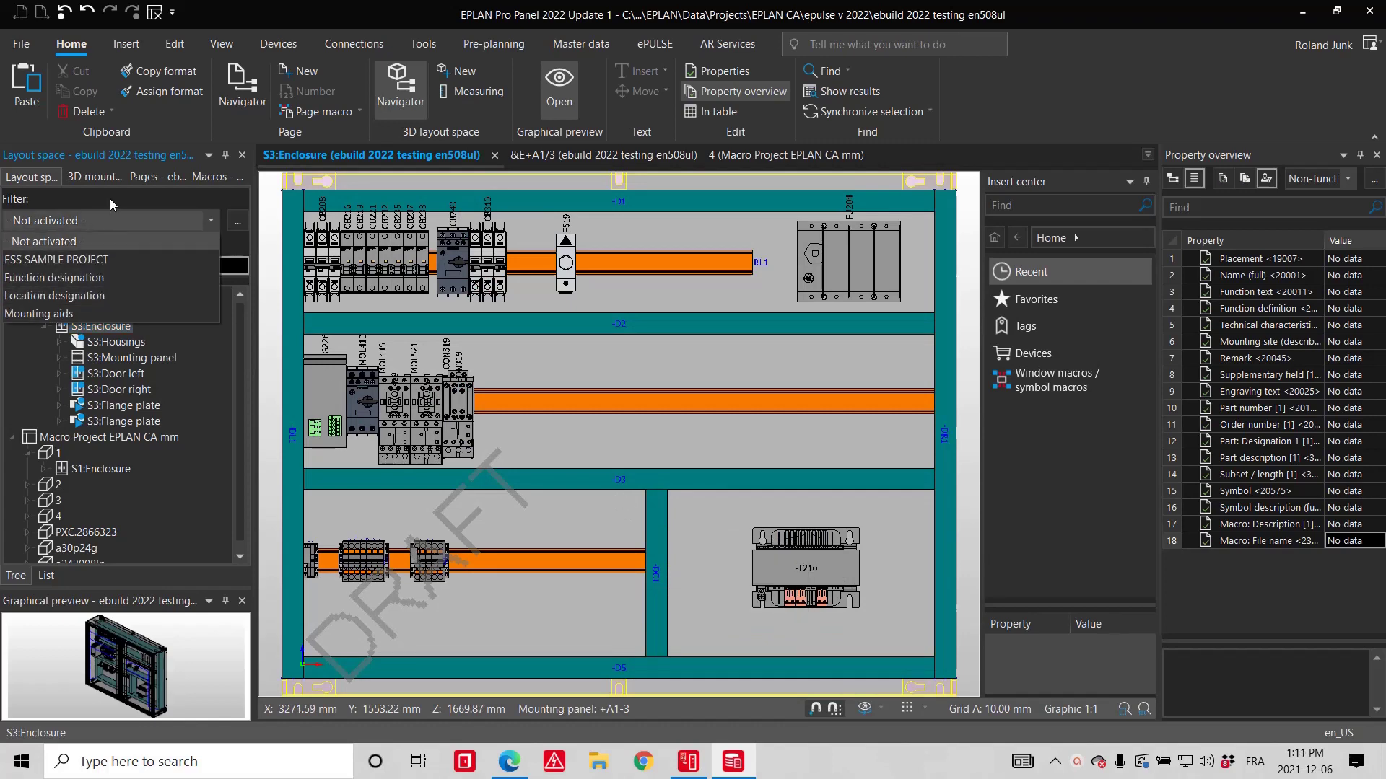
pyautogui.click(112, 204)
pyautogui.click(94, 177)
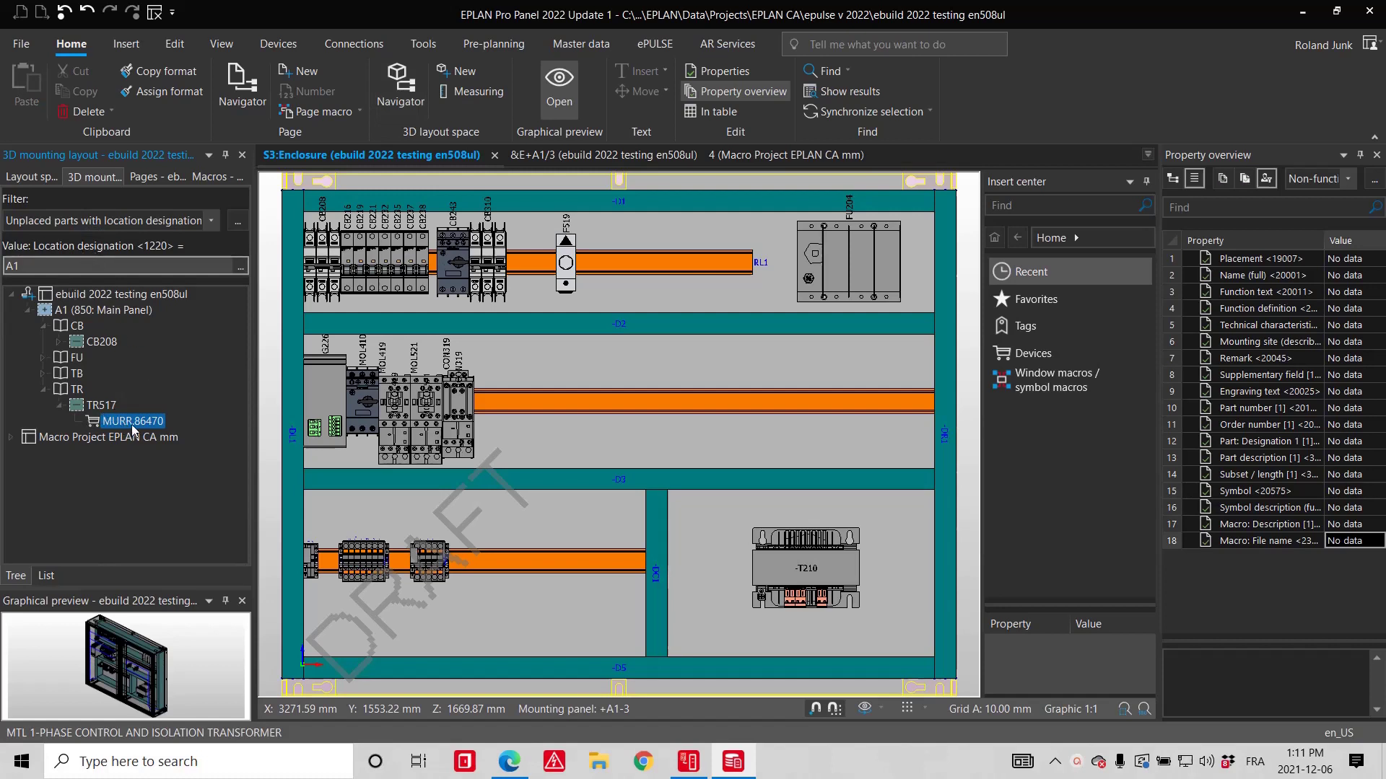
pyautogui.moveTo(121, 426); pyautogui.dragTo(570, 402)
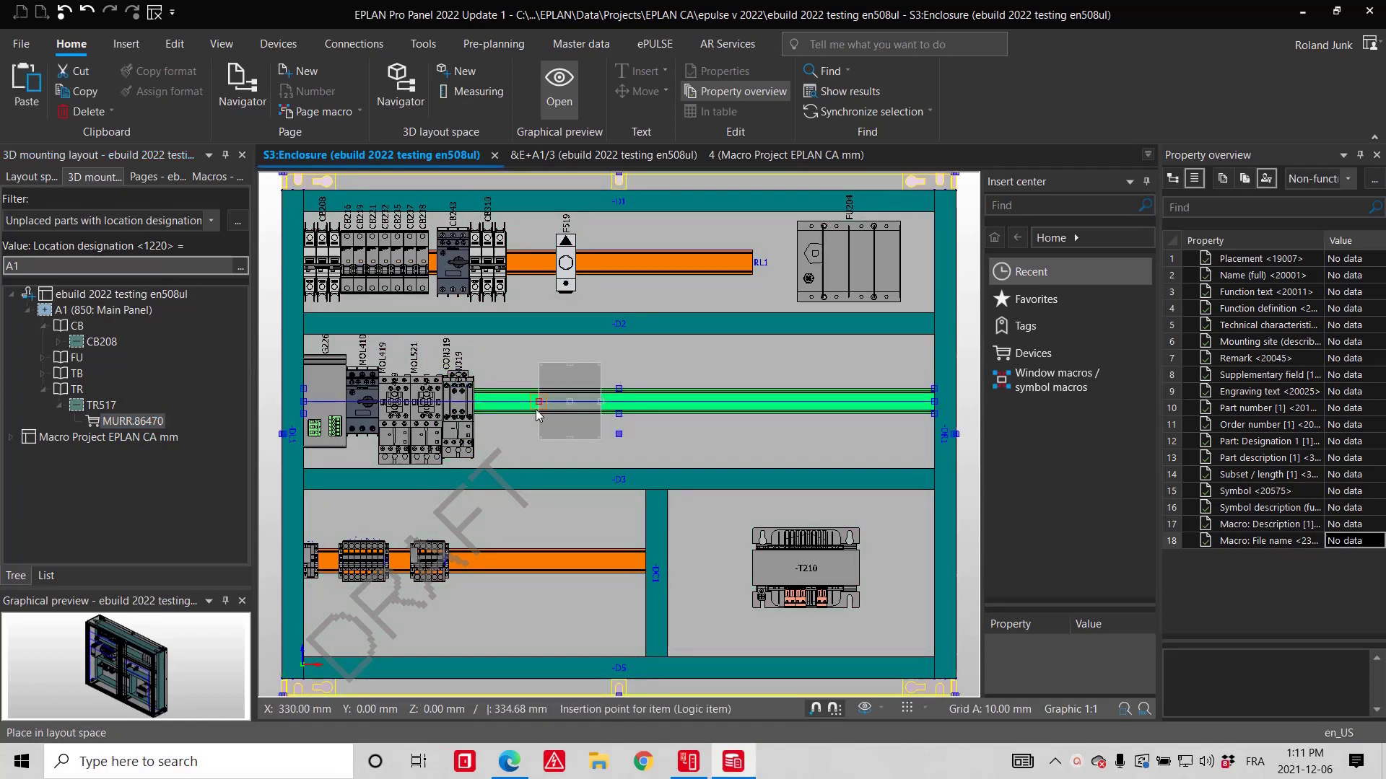
pyautogui.click(538, 414)
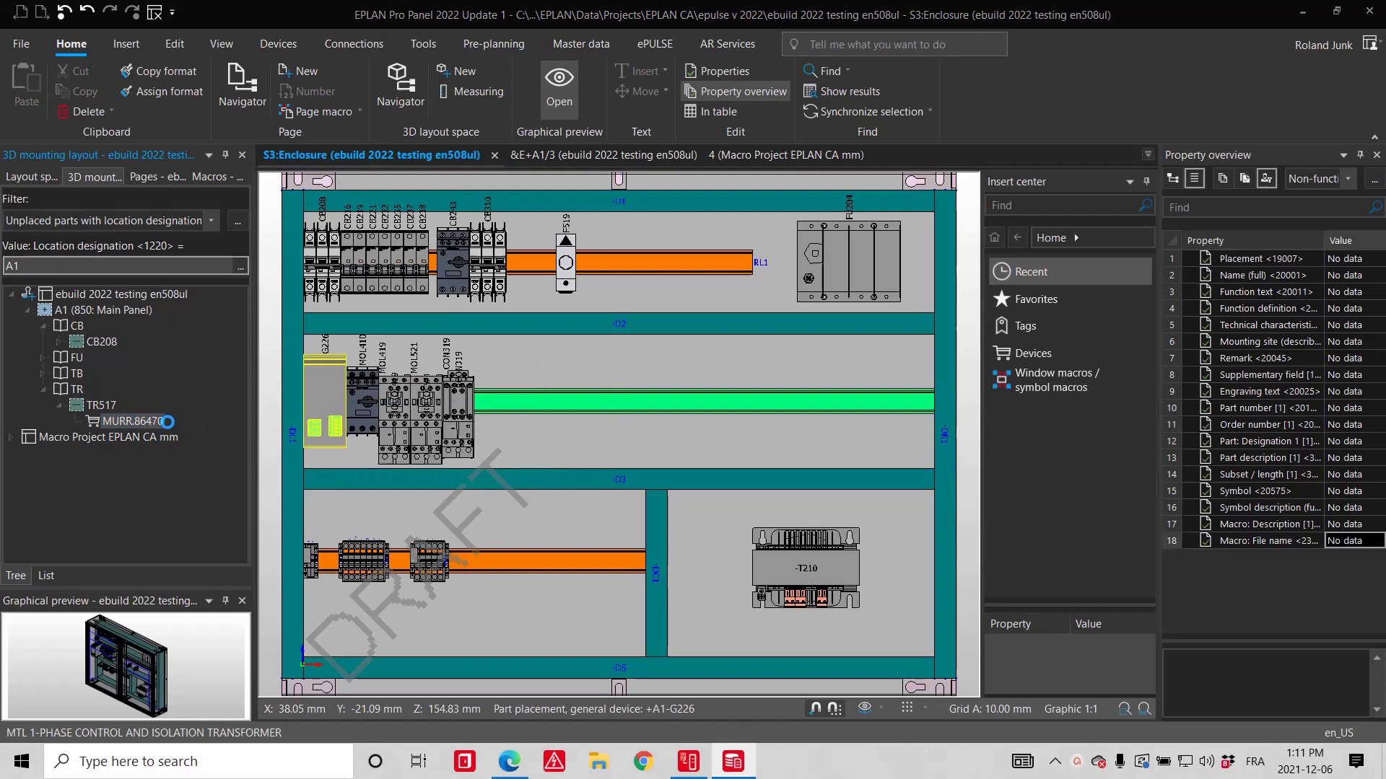
# Step: Open the MURR.86470 part properties and bring up its part number's Open hyperlink choices
pyautogui.doubleClick(163, 421)
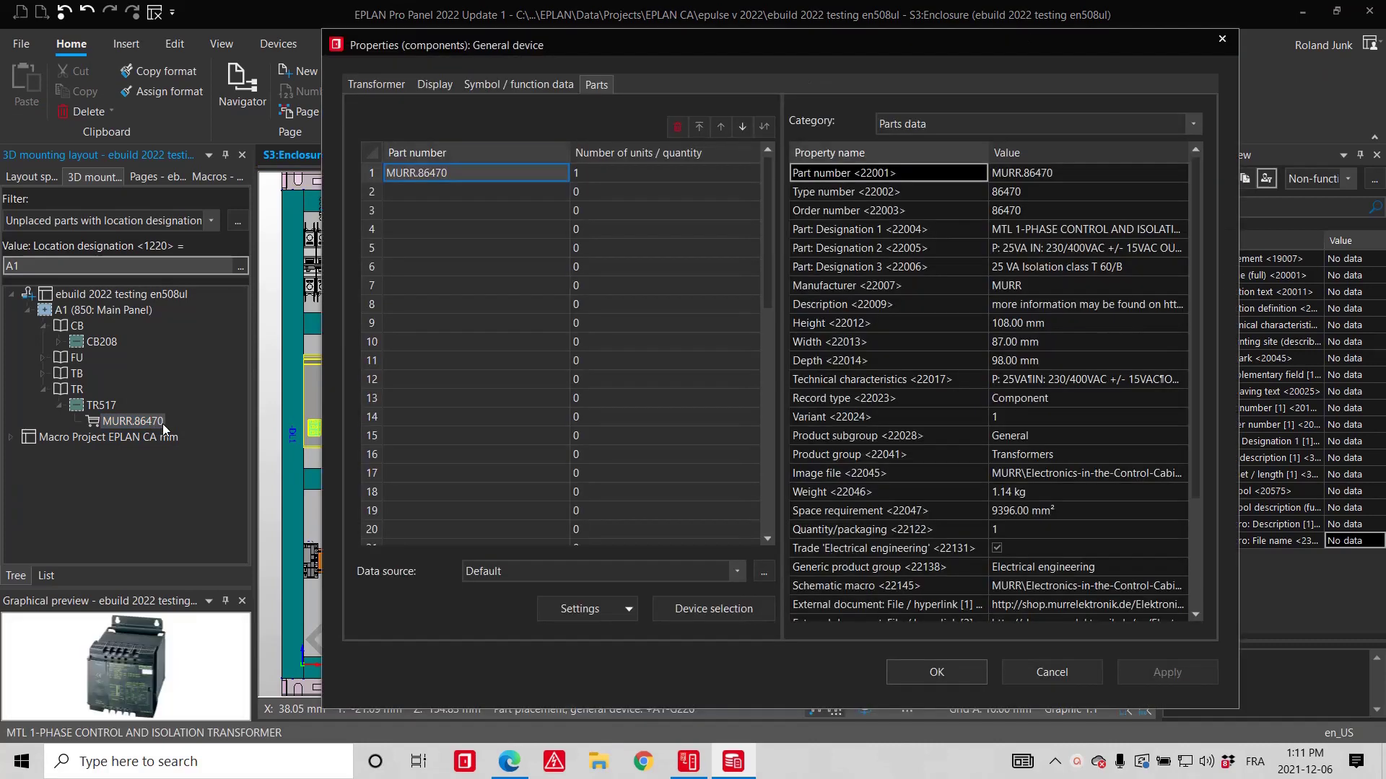
pyautogui.press('Escape')
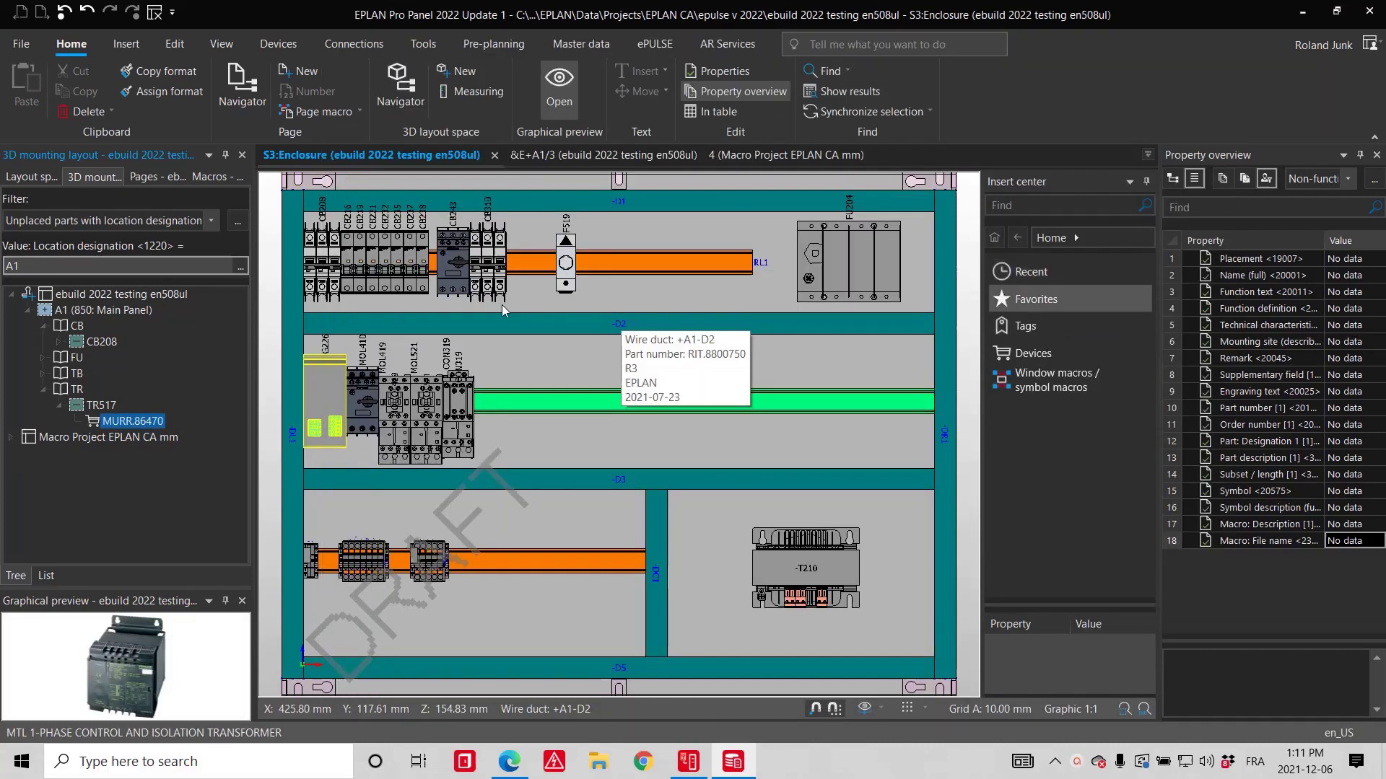
pyautogui.hotkey('alt', 'Tab')
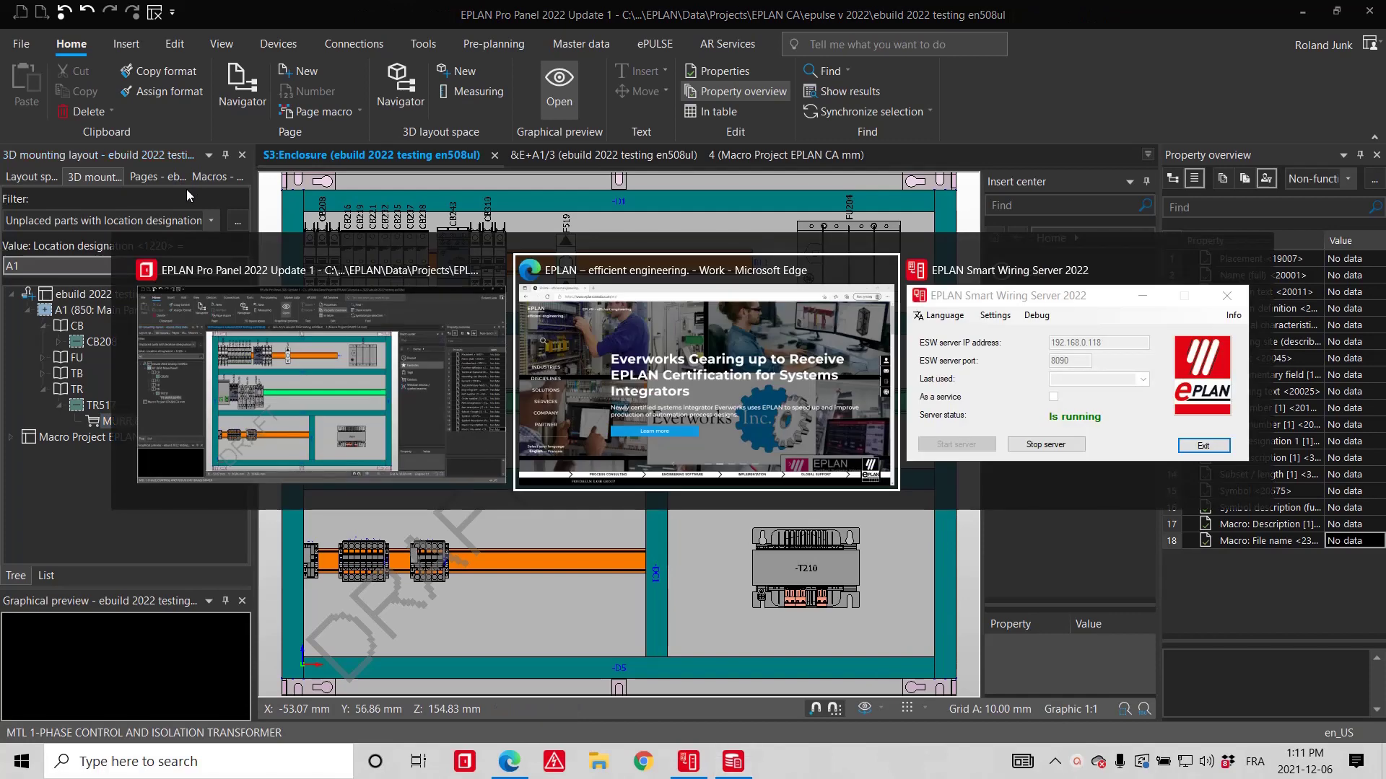
pyautogui.hotkey('alt', 'Tab')
pyautogui.hotkey('alt', 'Tab')
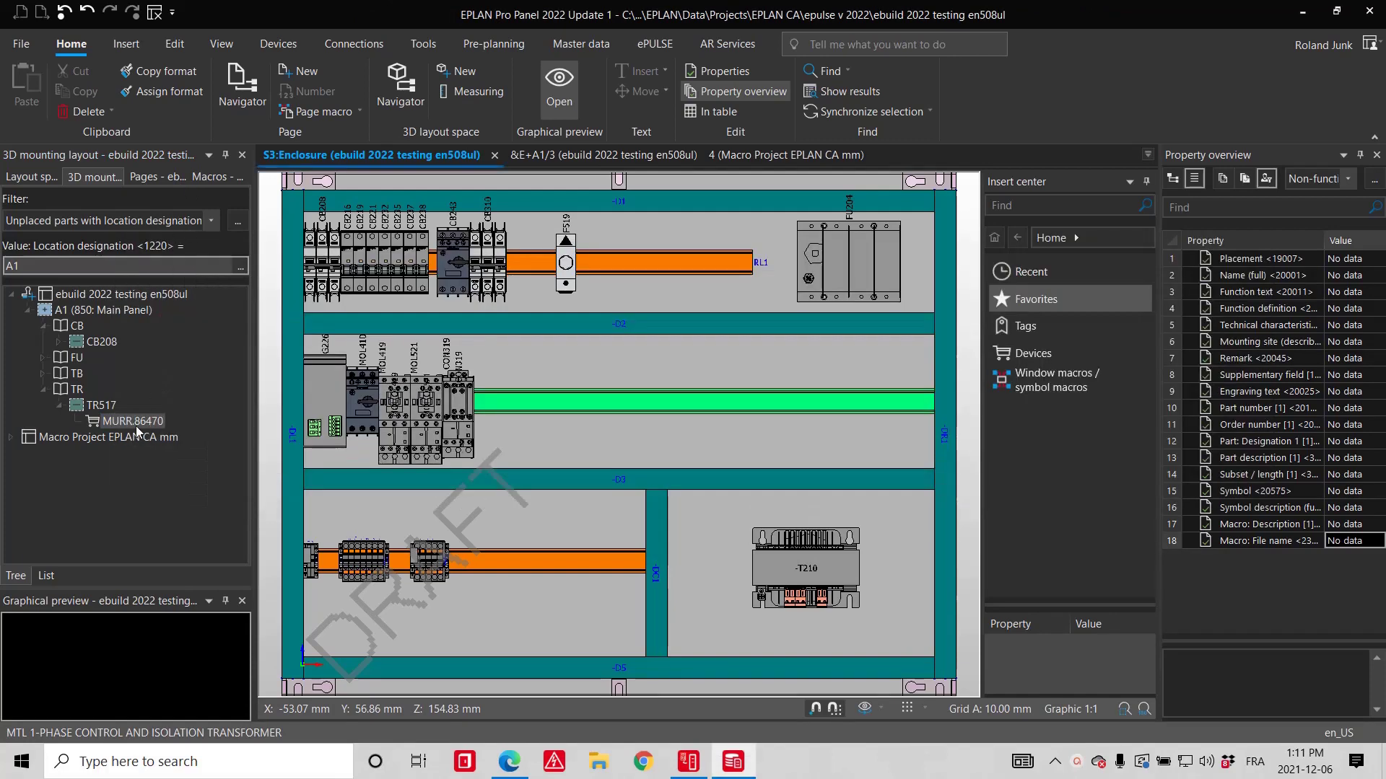
pyautogui.click(133, 422)
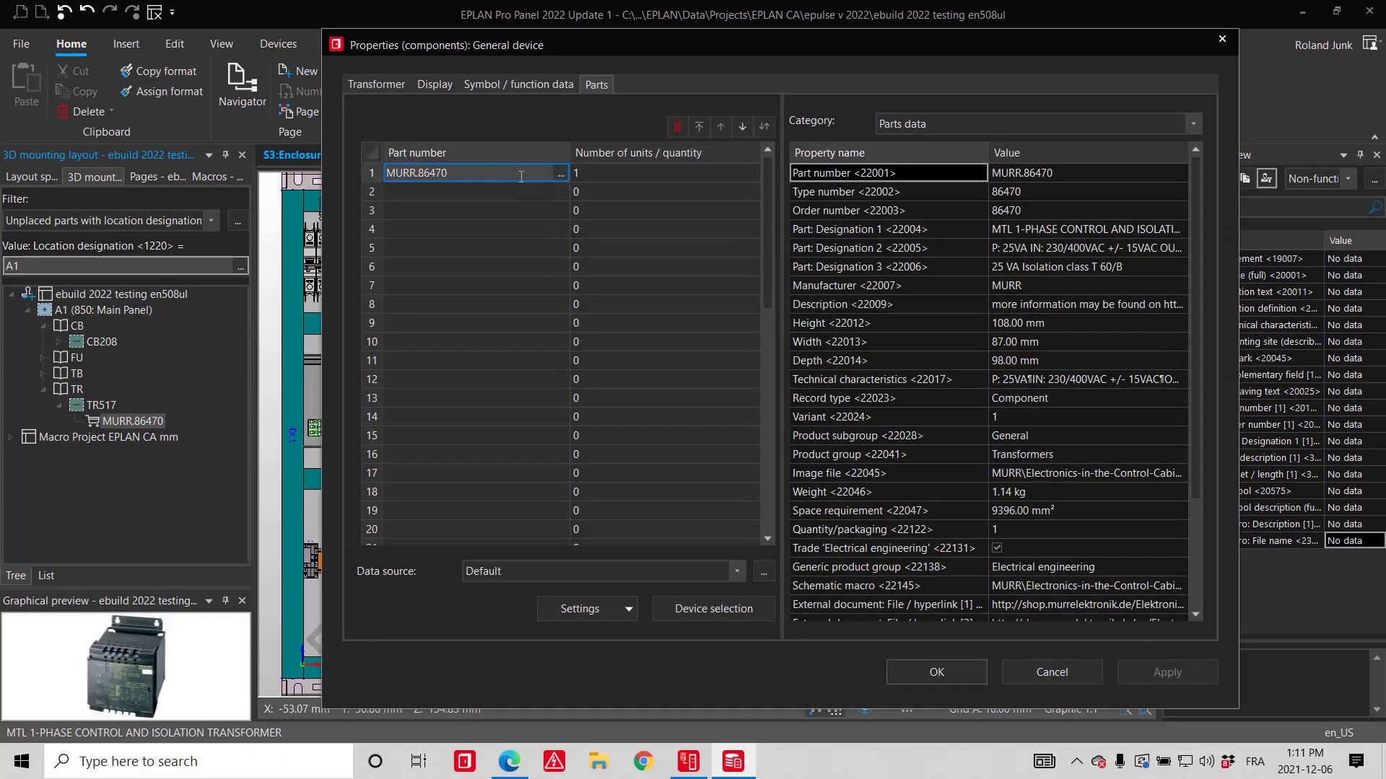
pyautogui.rightClick(520, 176)
pyautogui.moveTo(632, 283)
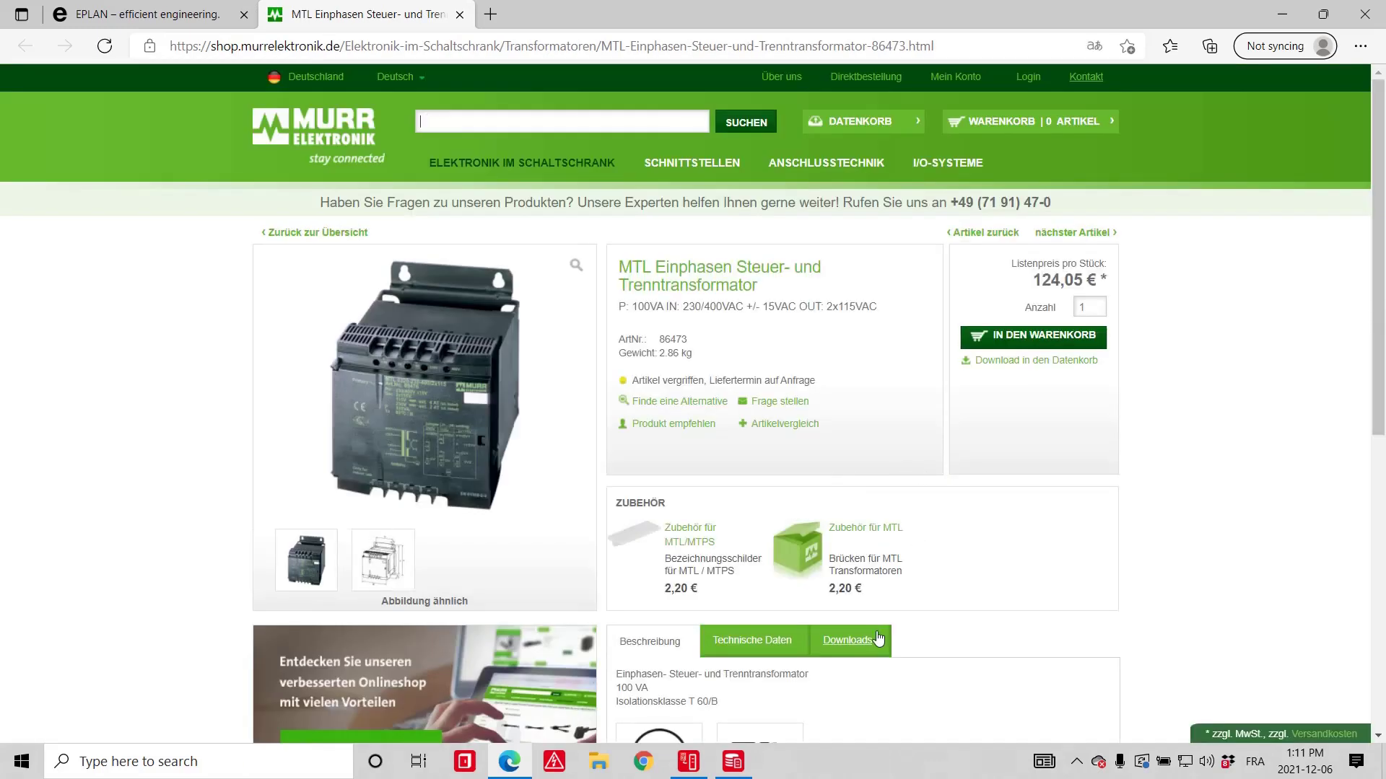
# Step: Show the MURR product page's download file list in Edge, then return to EPLAN
pyautogui.click(866, 641)
pyautogui.scroll(-4, 948, 581)
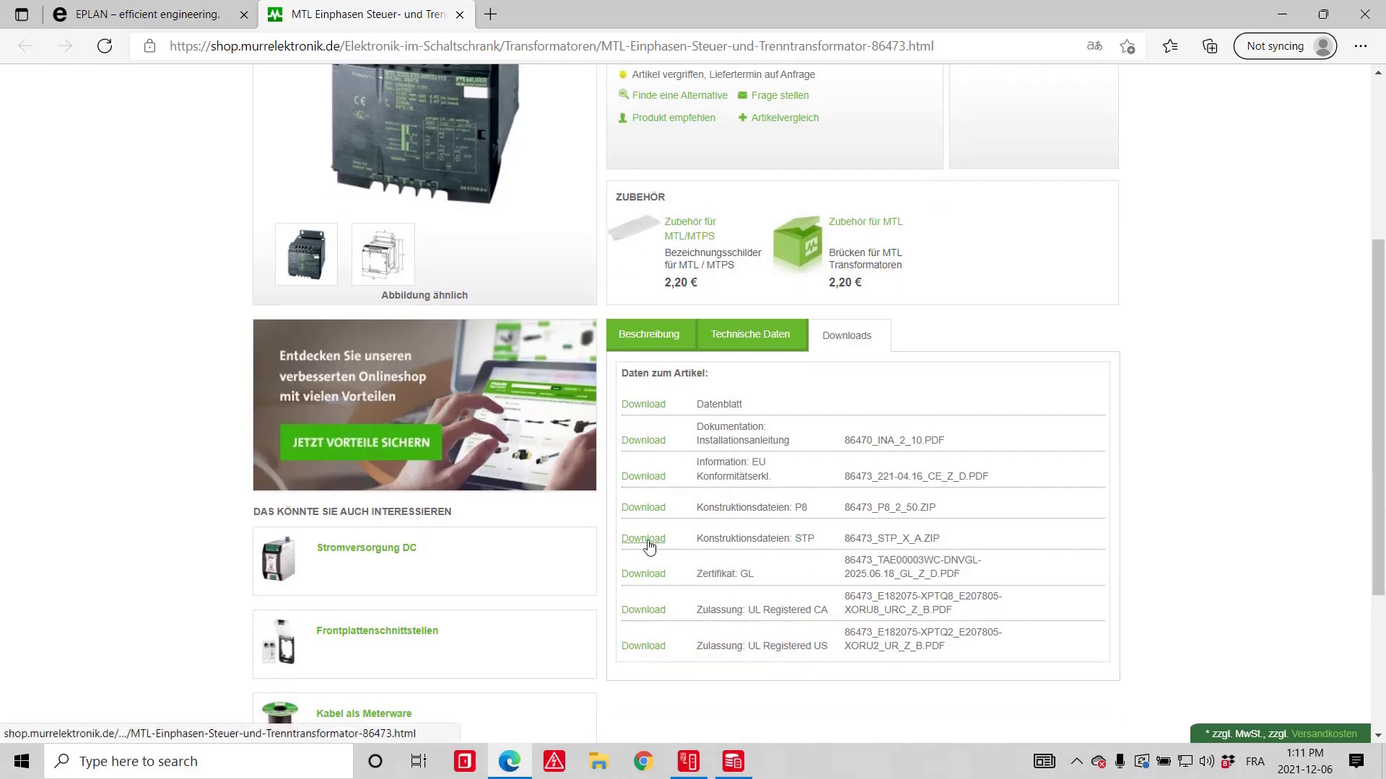
pyautogui.hotkey('alt', 'Tab')
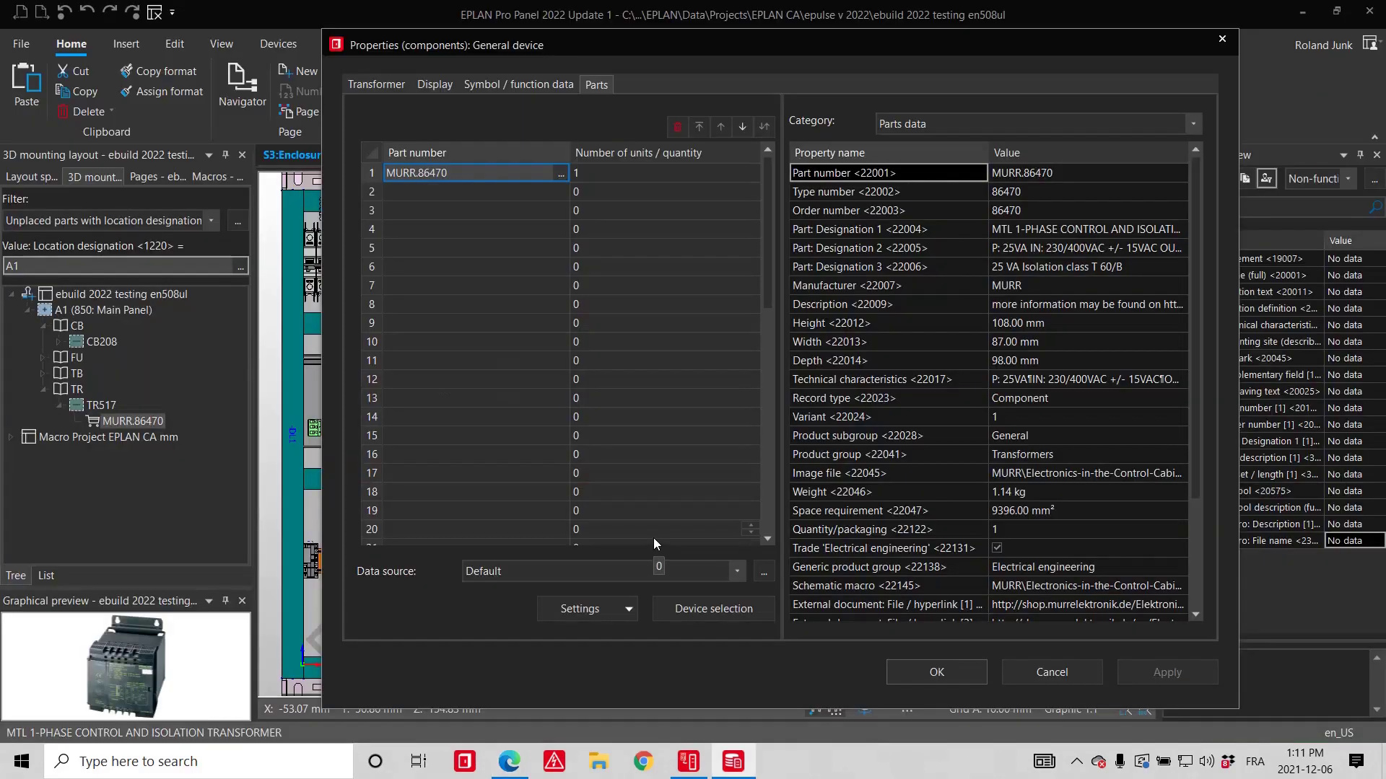
# Step: Import 86473.stp as a STEP layout-space model into Macro Project EPLAN CA mm
pyautogui.press('Escape')
pyautogui.click(108, 438)
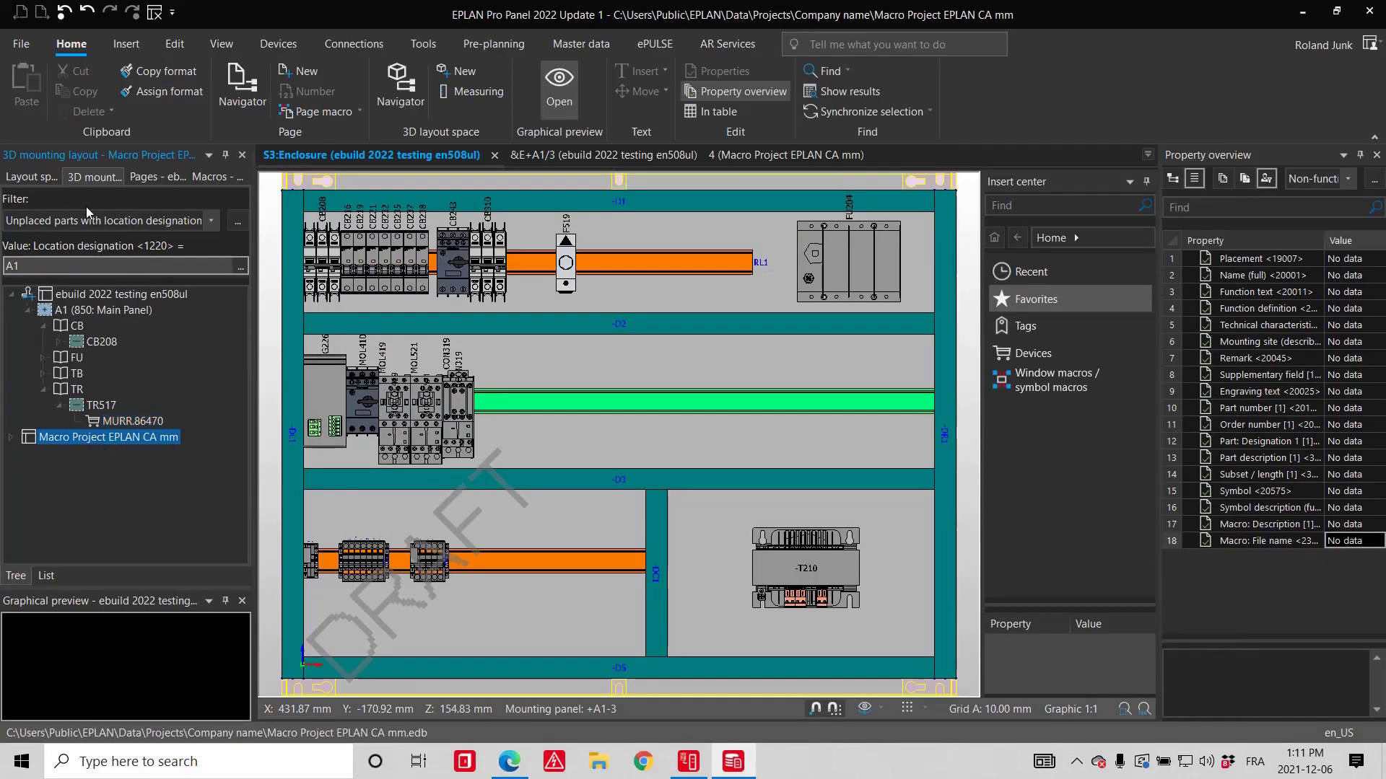
pyautogui.click(26, 47)
pyautogui.click(79, 459)
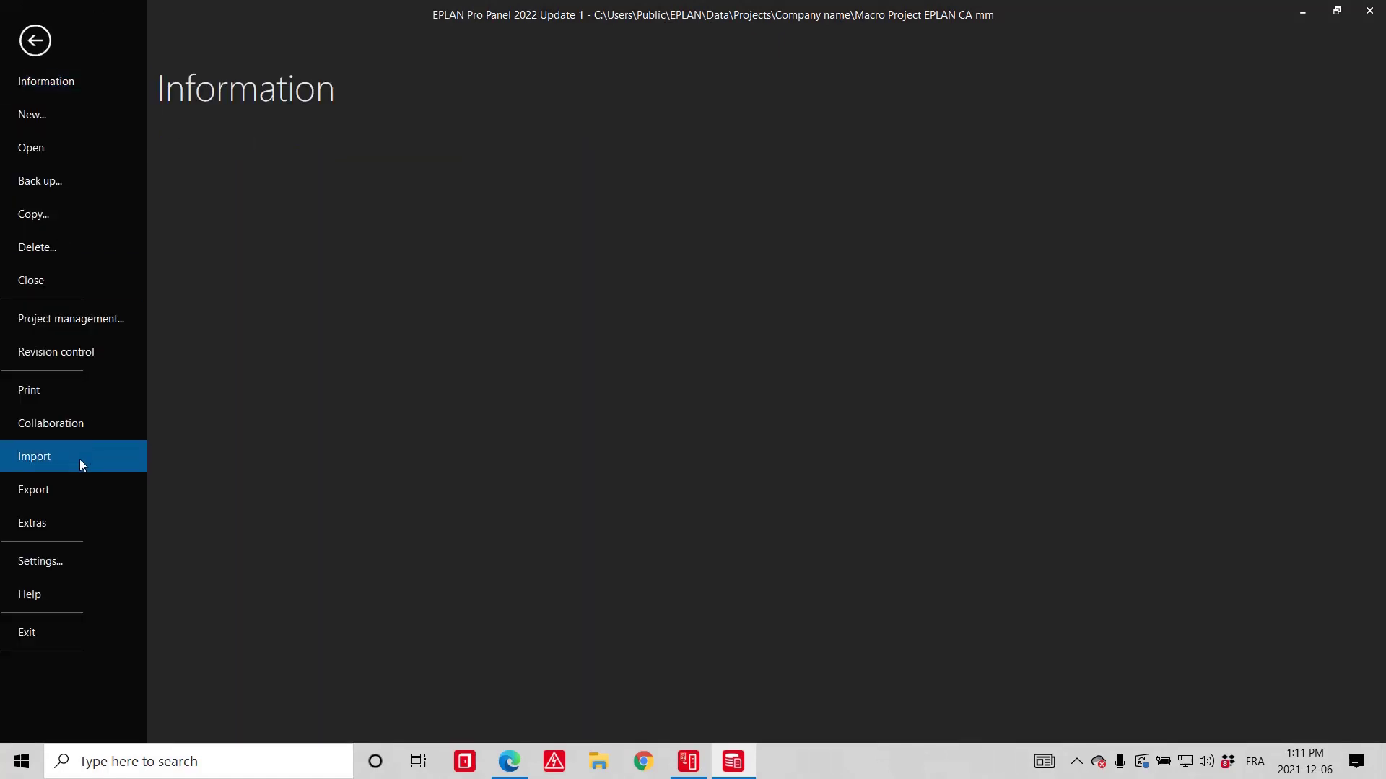
pyautogui.click(244, 243)
pyautogui.click(613, 270)
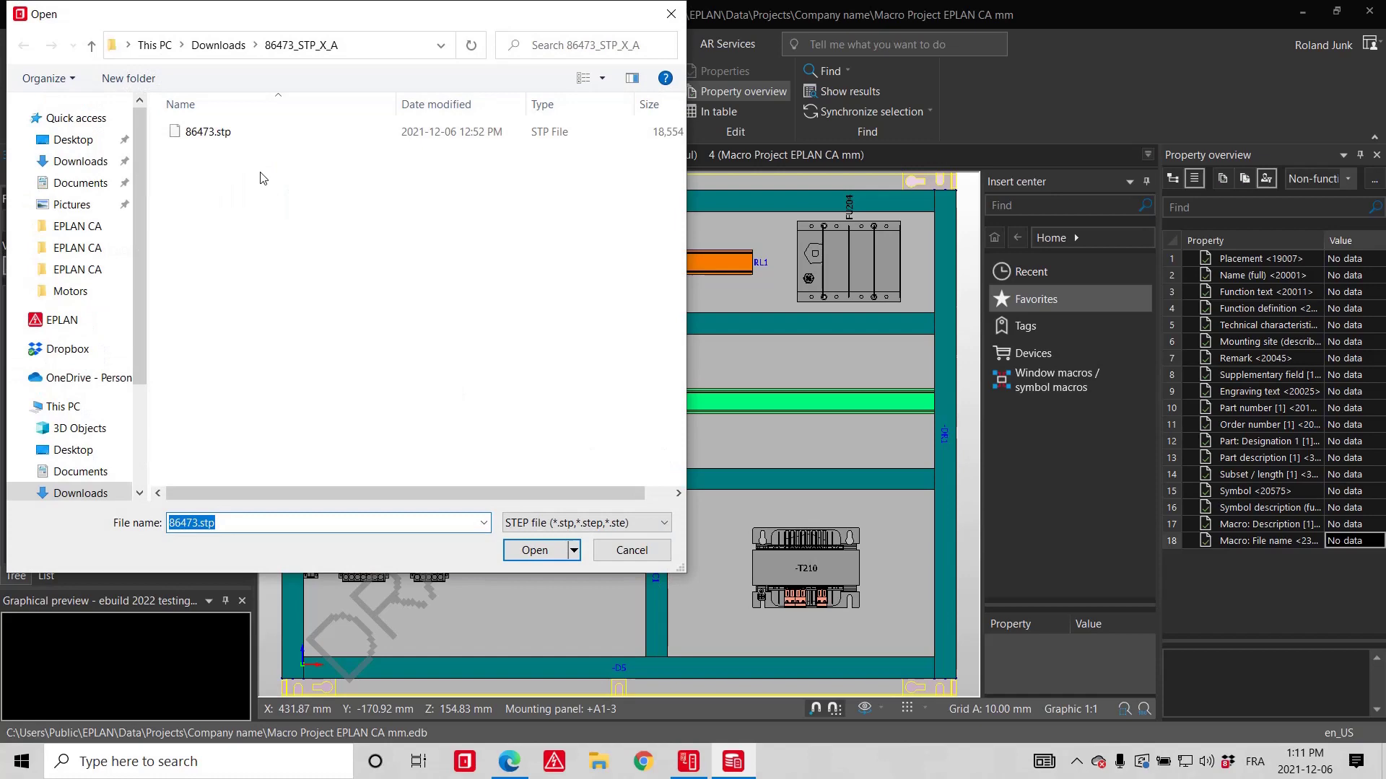
pyautogui.doubleClick(208, 132)
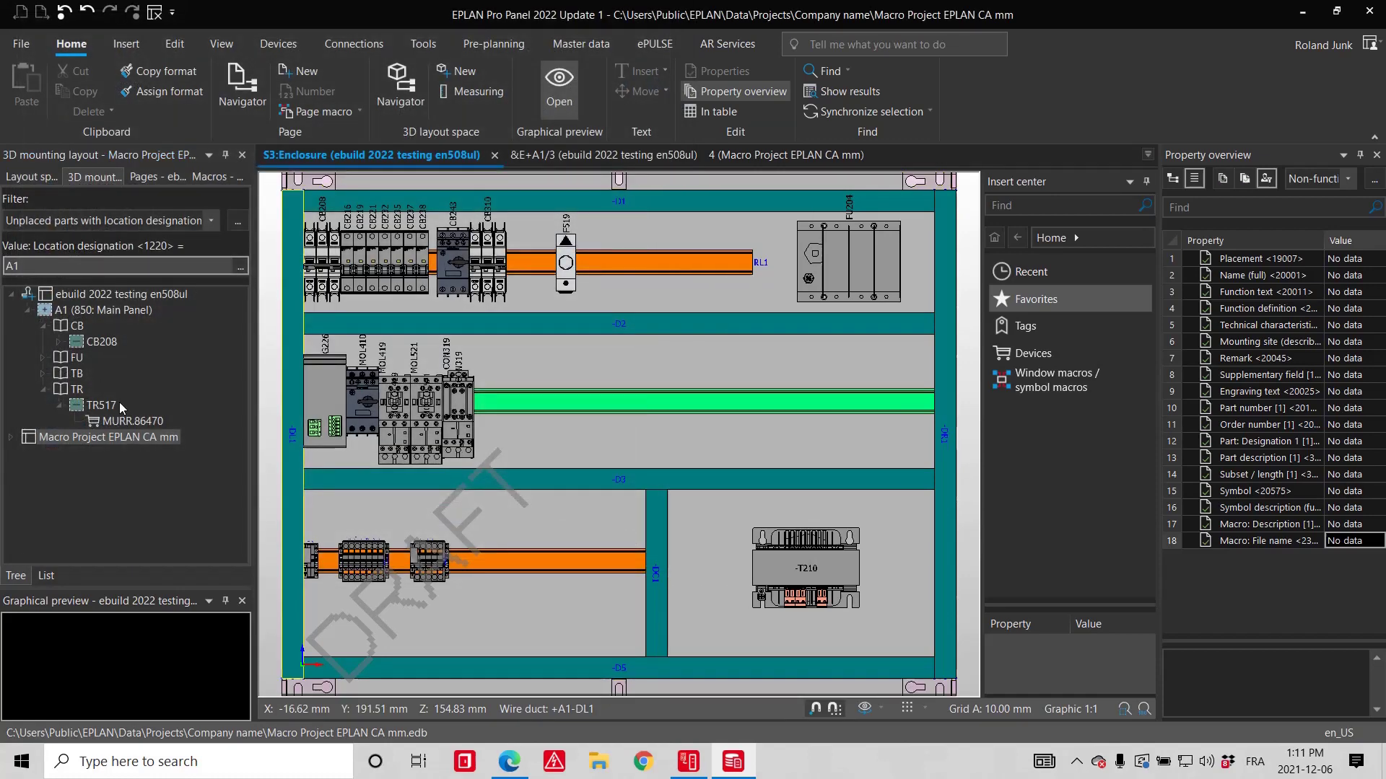
# Step: Open layout space 4 of Macro Project EPLAN CA mm from the Layout space navigator
pyautogui.click(115, 438)
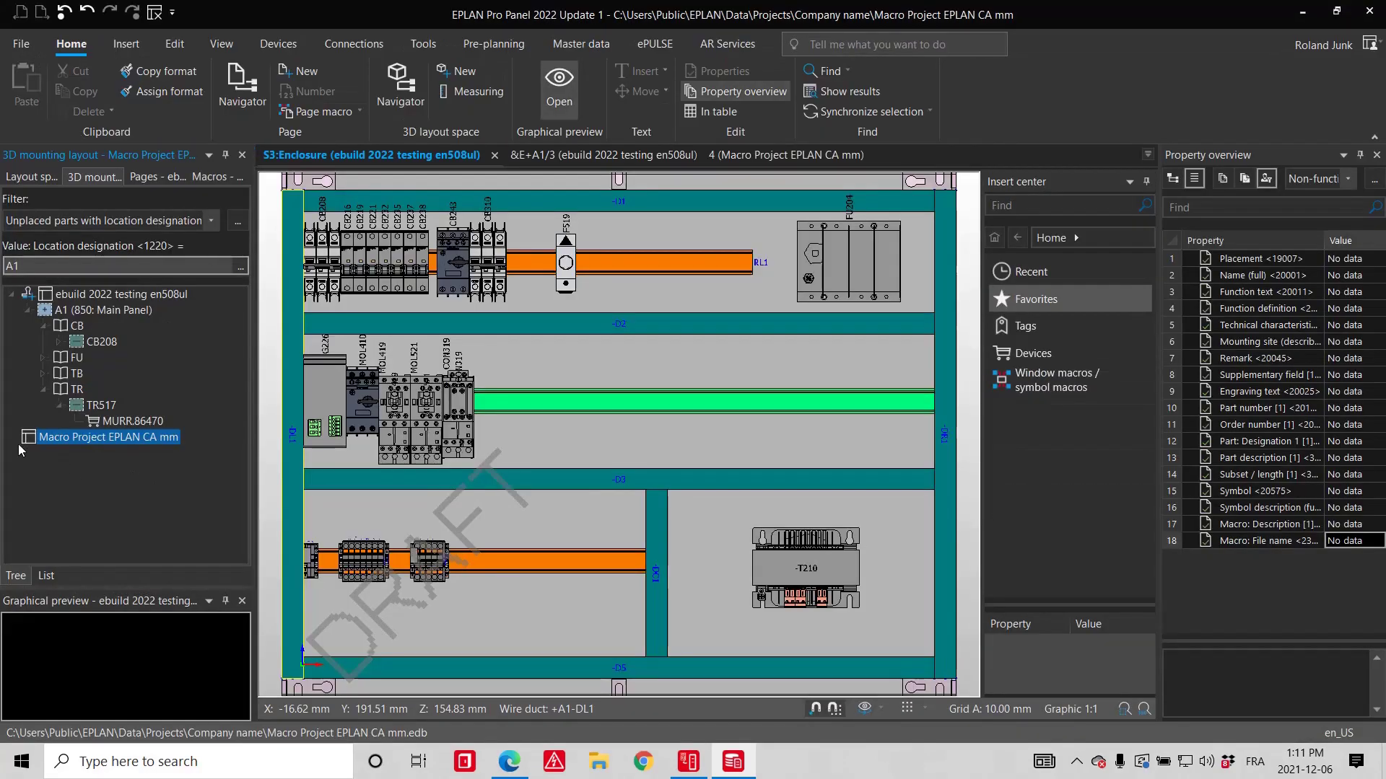
pyautogui.click(32, 179)
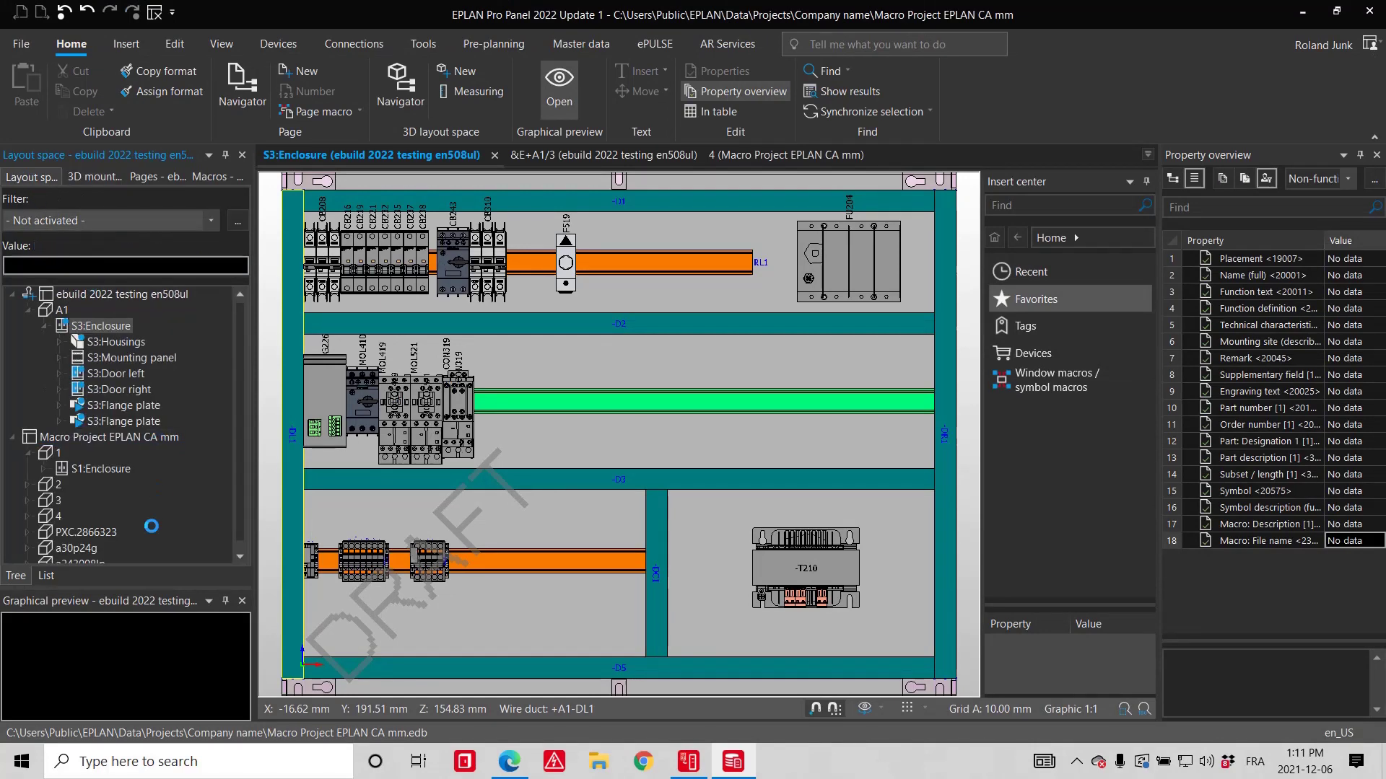
pyautogui.doubleClick(59, 517)
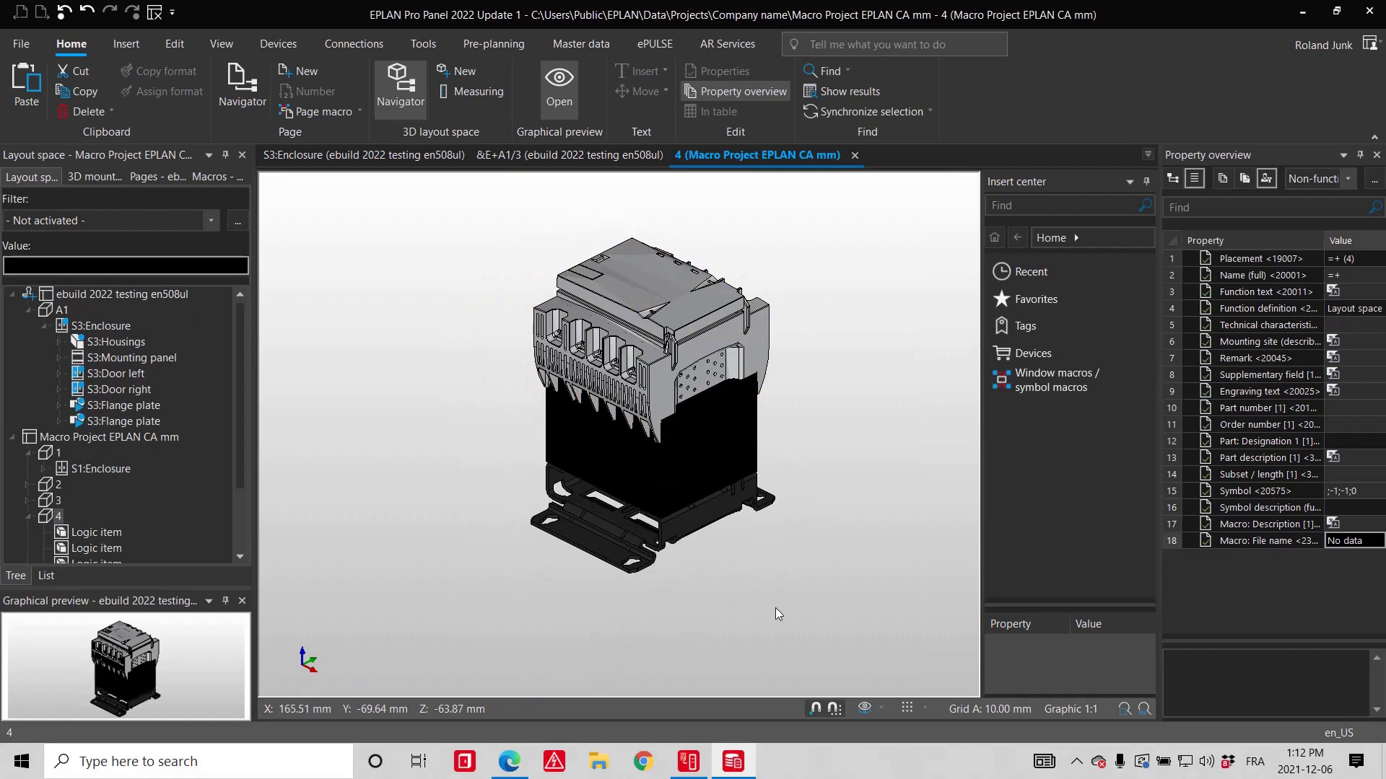
# Step: Unite the whole window-selected transformer model into one body and set its handle
pyautogui.moveTo(775, 612); pyautogui.dragTo(488, 225)
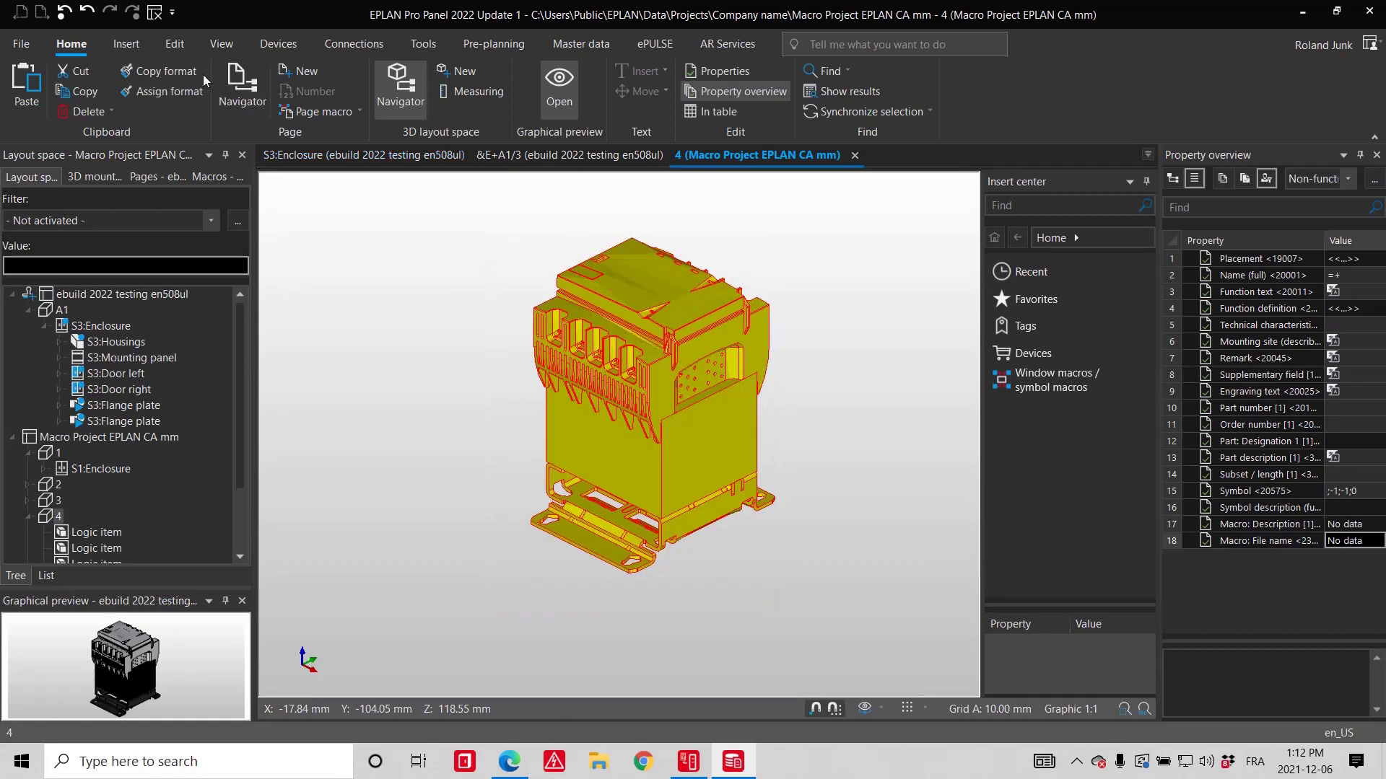
pyautogui.click(177, 46)
pyautogui.click(583, 71)
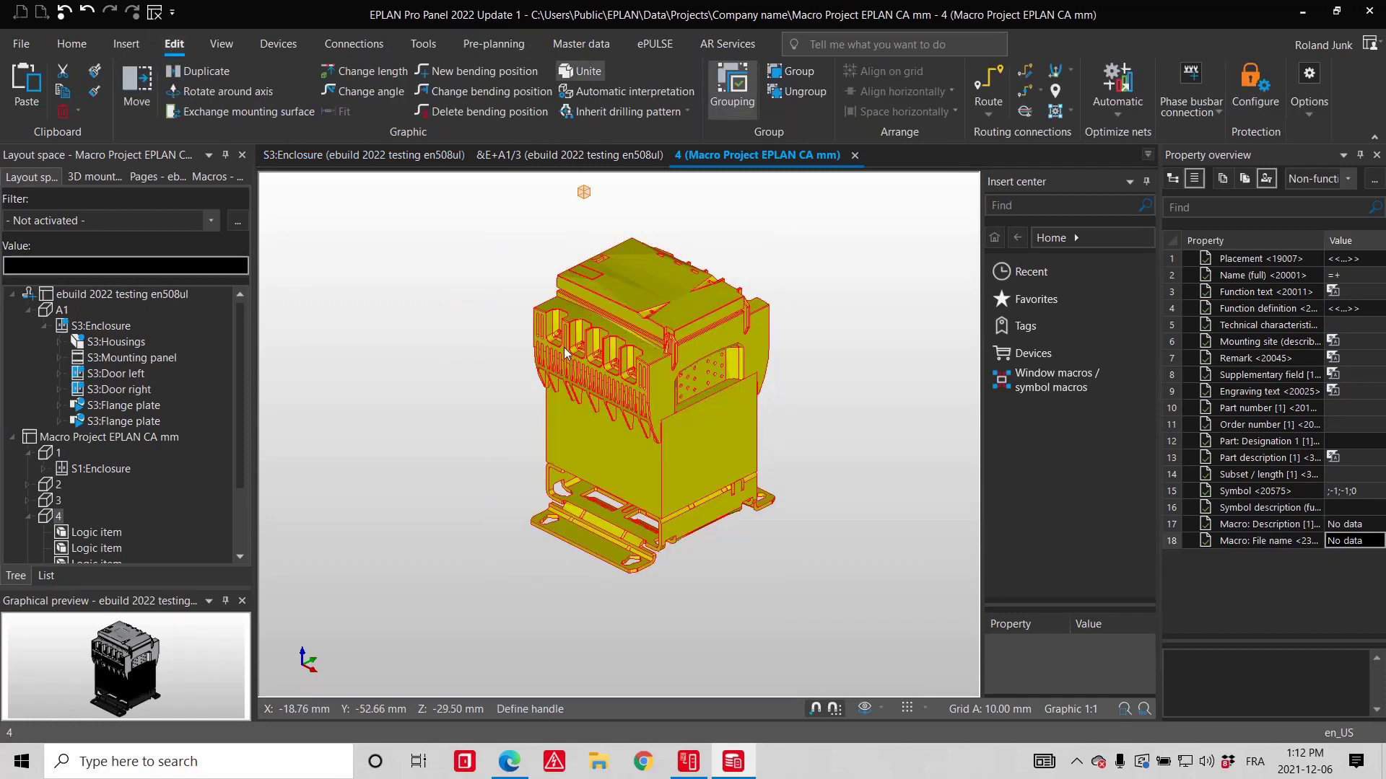
pyautogui.click(660, 543)
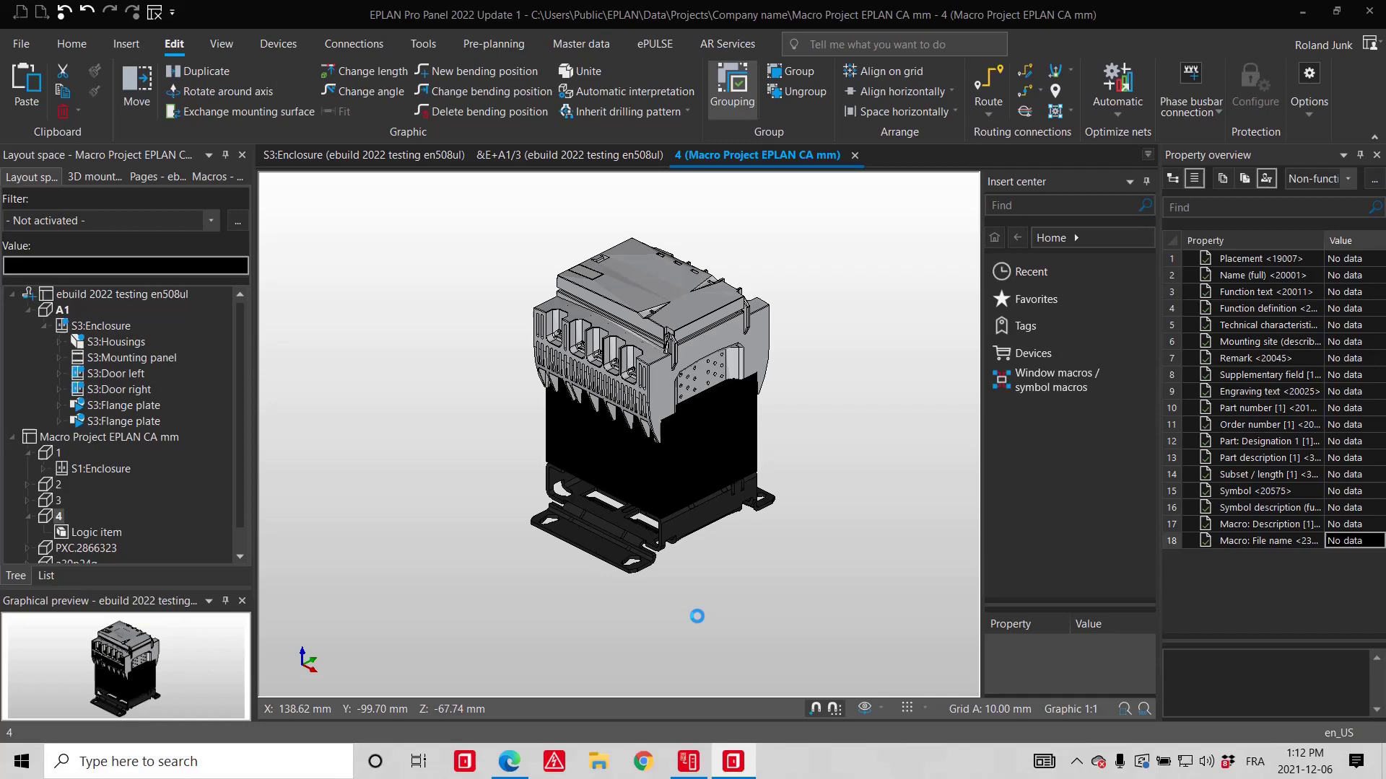
# Step: Define a placement area on the transformer model's base surface with line of sight off
pyautogui.click(123, 45)
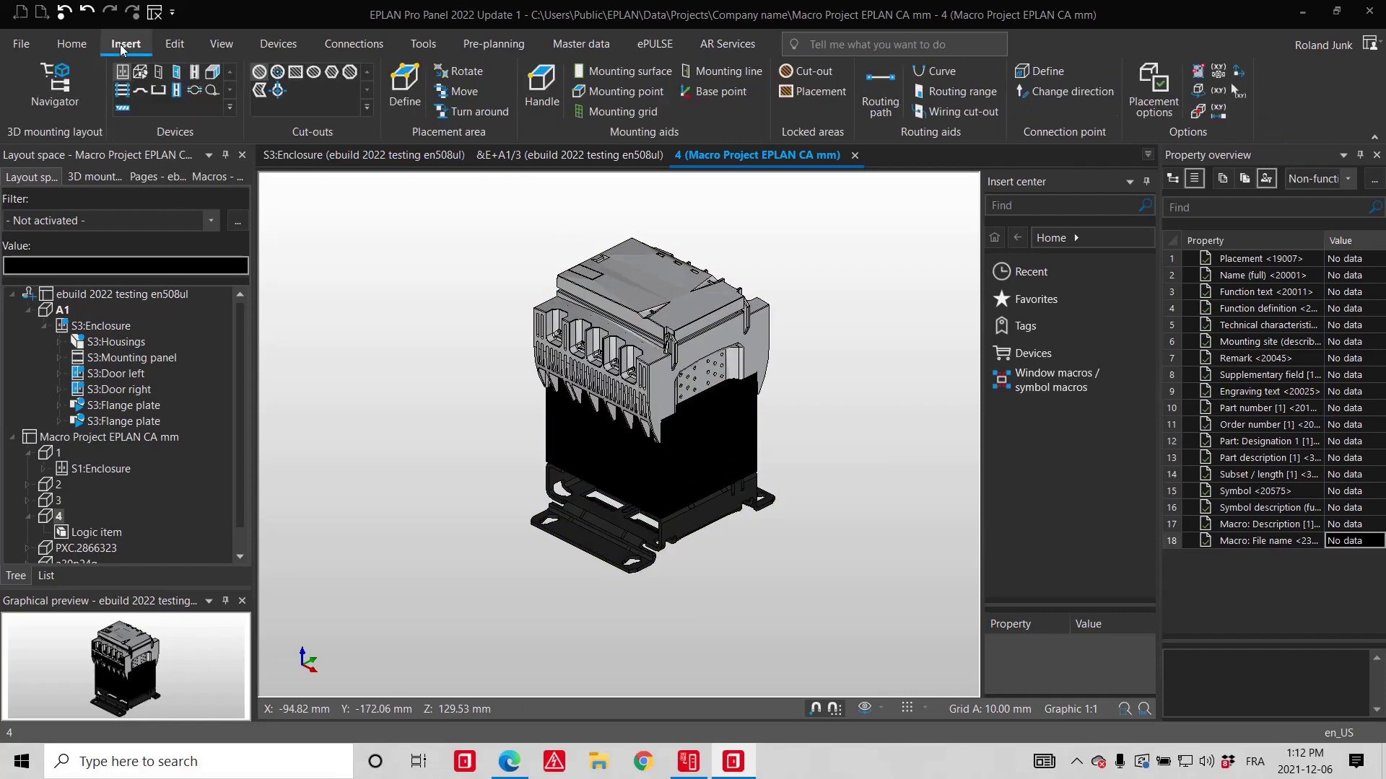
pyautogui.click(865, 708)
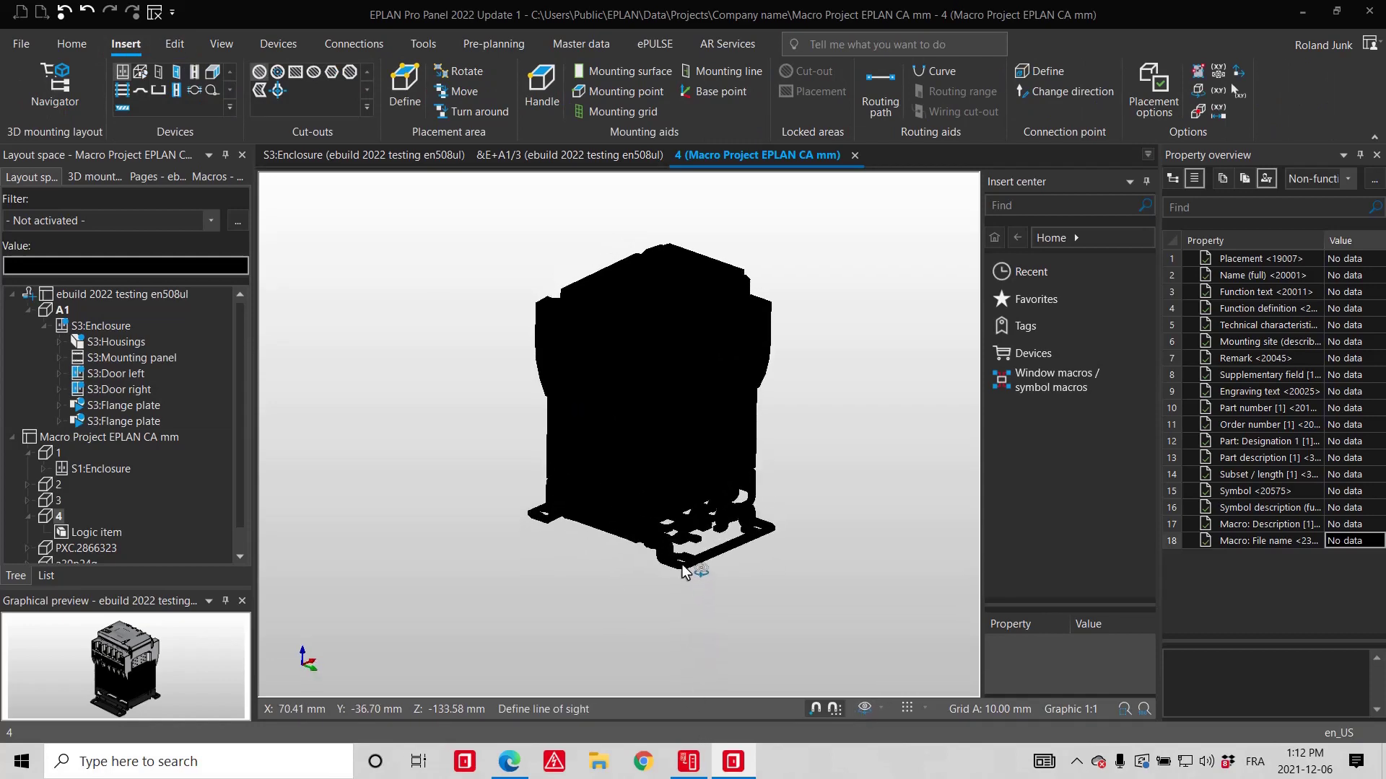
pyautogui.click(687, 563)
pyautogui.click(865, 711)
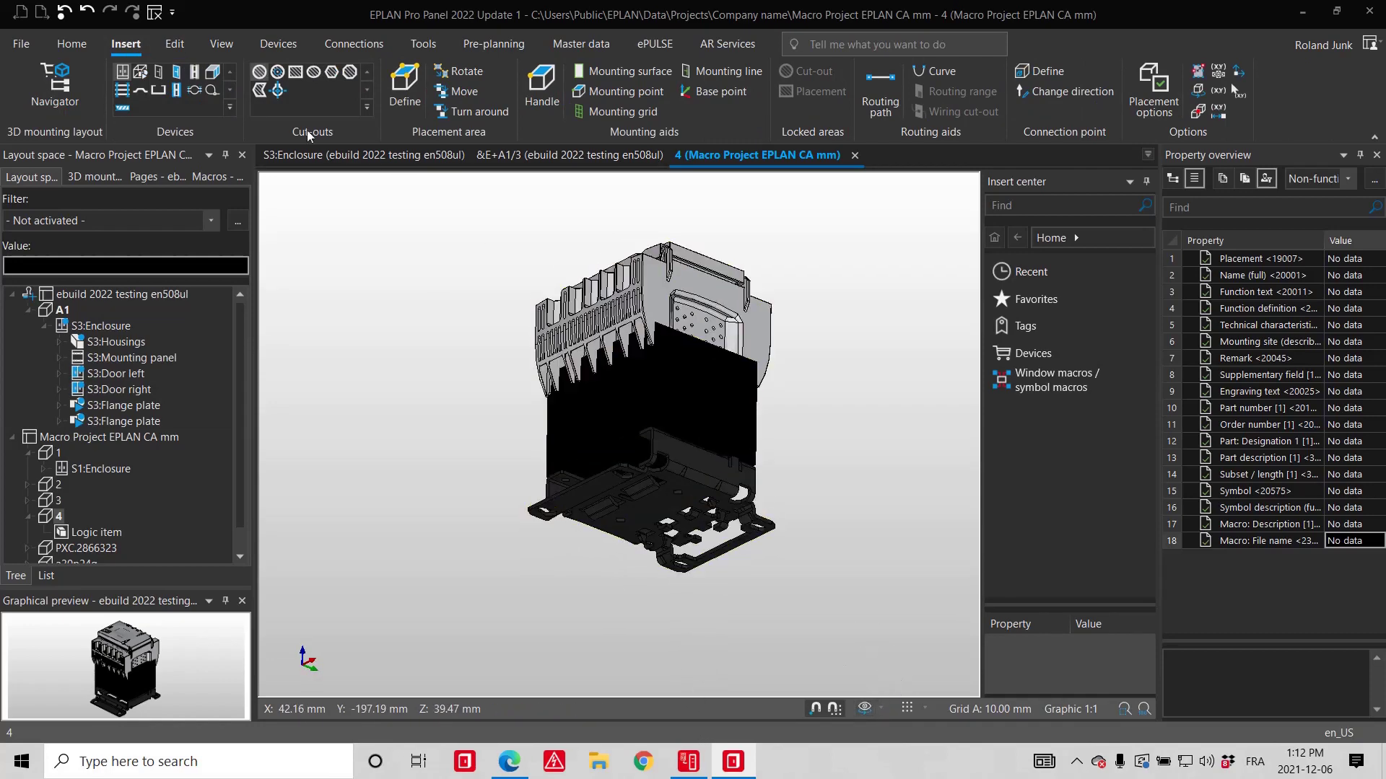
pyautogui.click(402, 88)
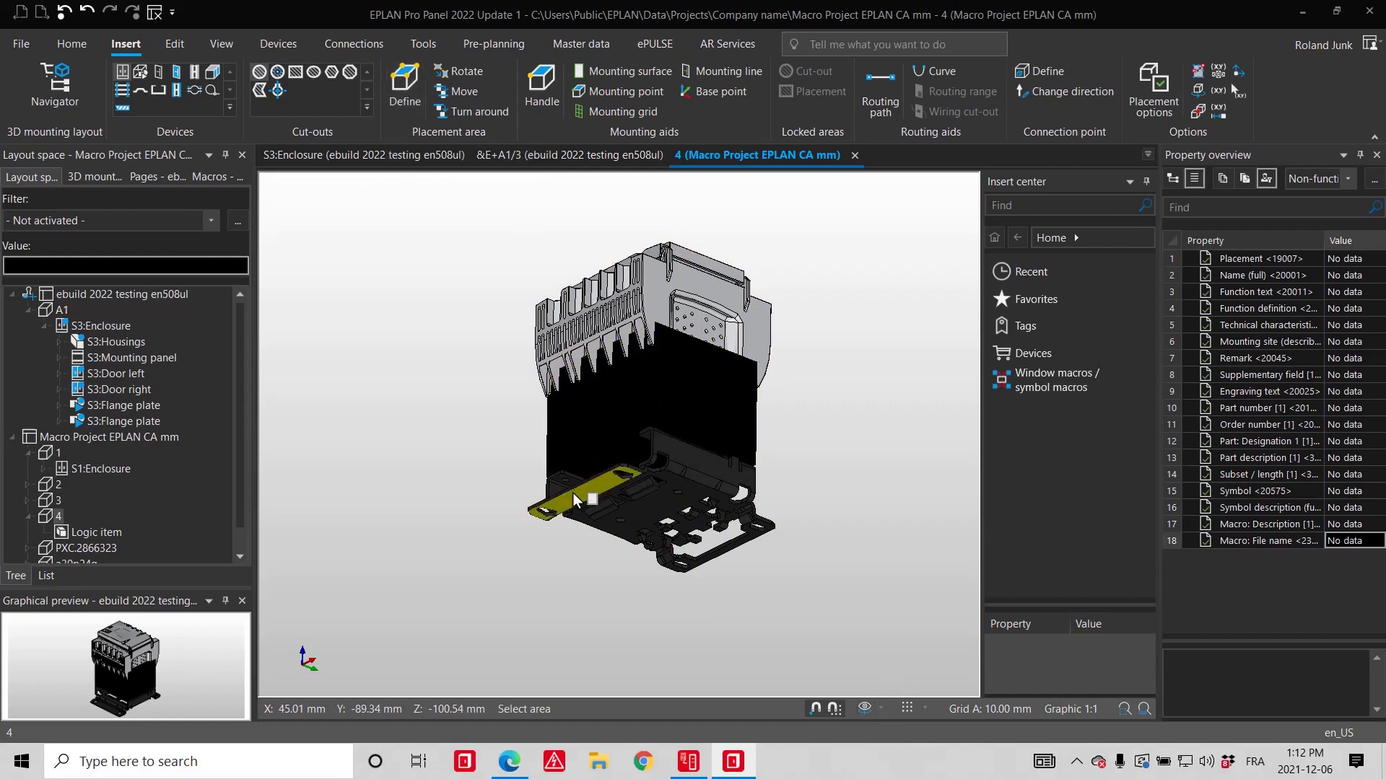
pyautogui.click(576, 507)
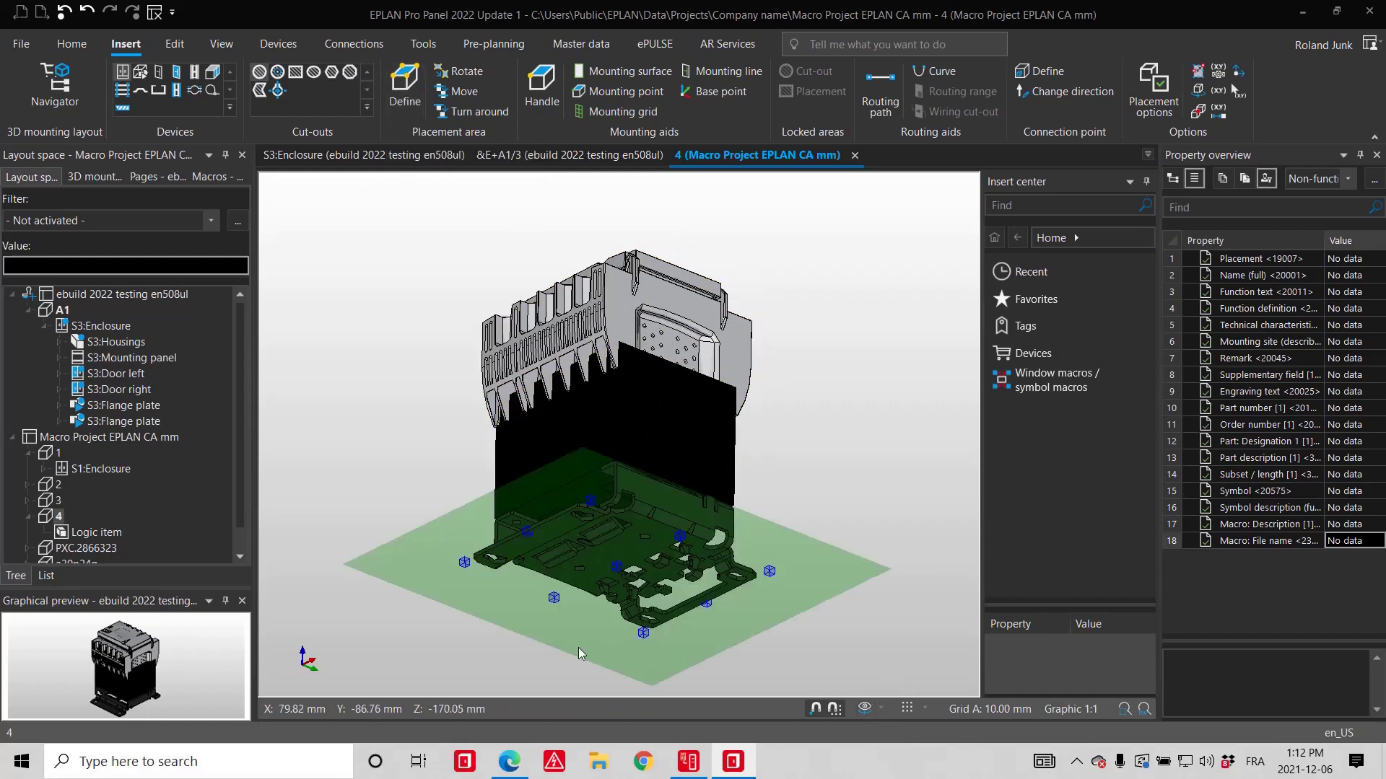
# Step: Check the placement area from the top viewpoint and an oblique orbit
pyautogui.click(881, 709)
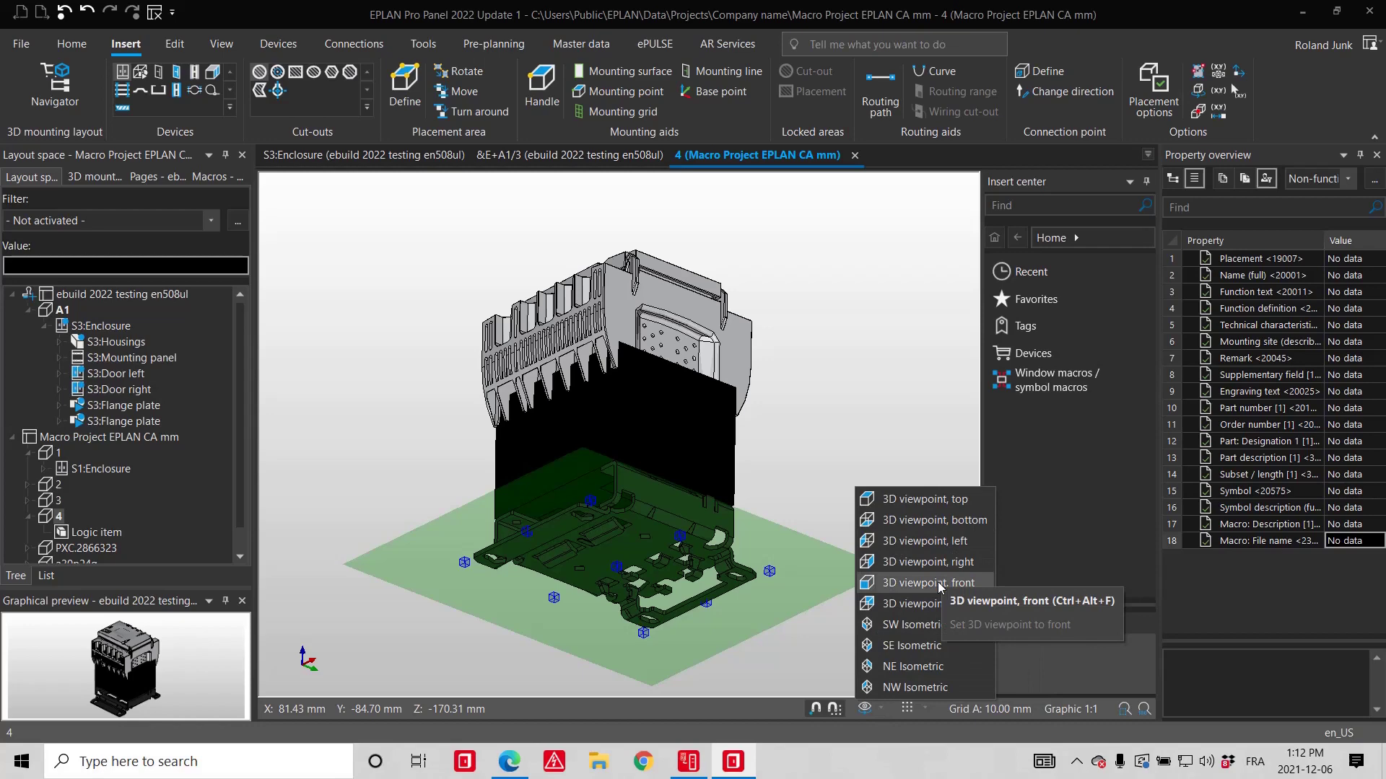
pyautogui.click(937, 502)
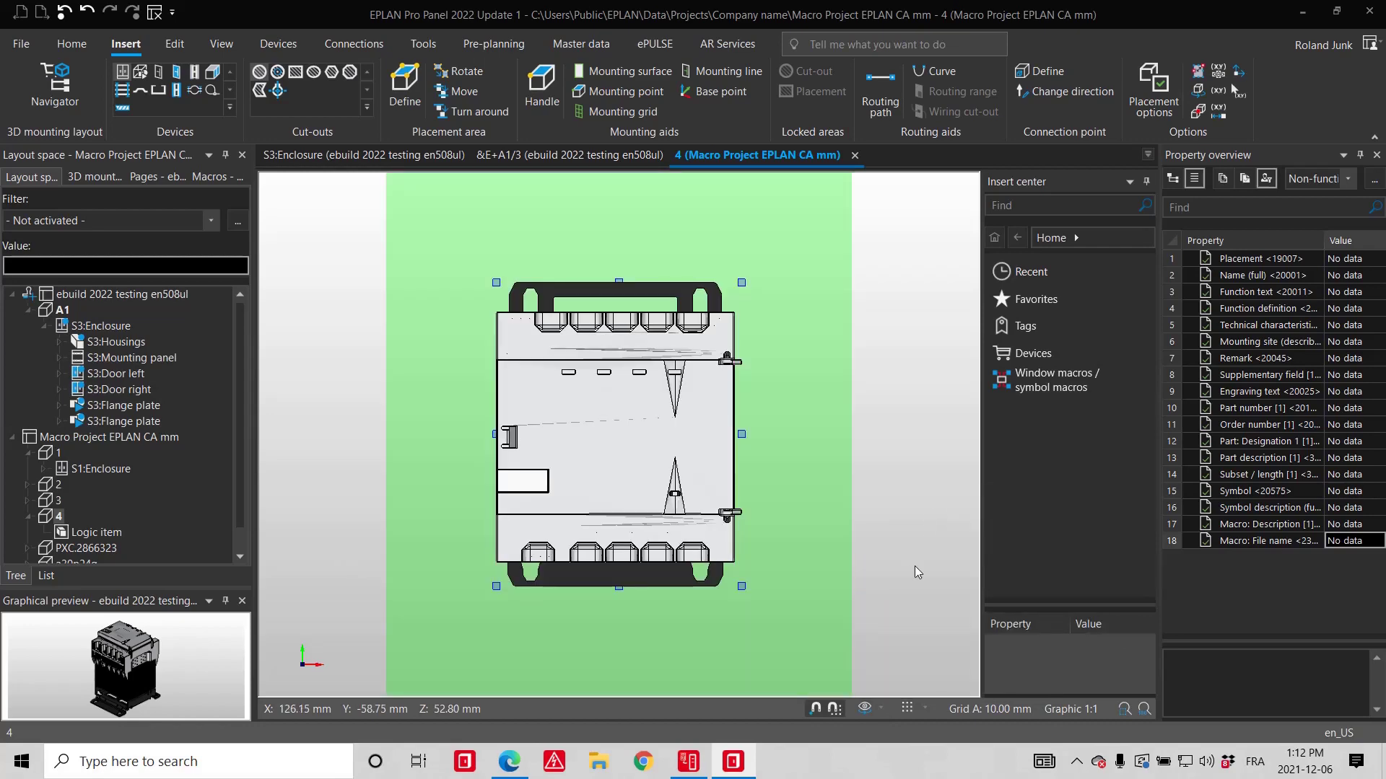
pyautogui.moveTo(804, 656); pyautogui.dragTo(839, 610, button='middle')
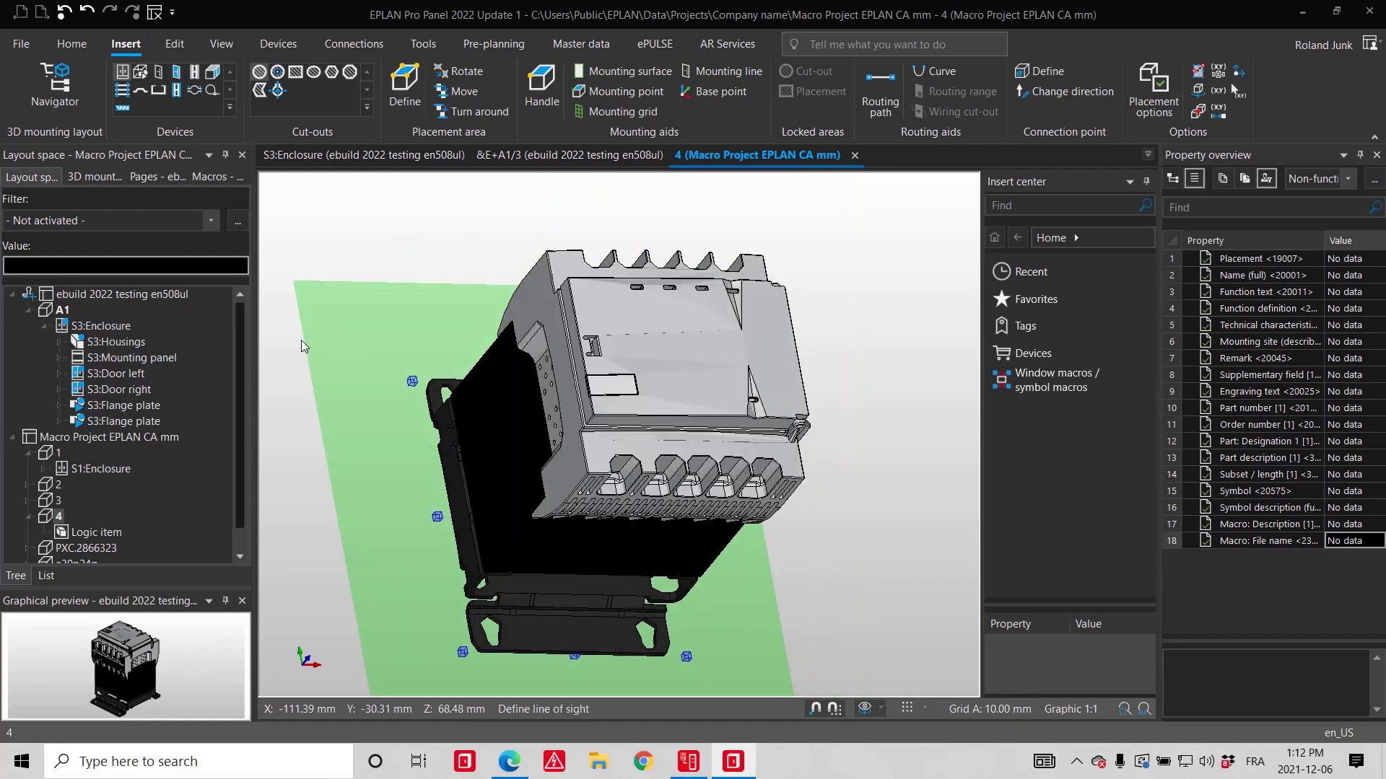
# Step: Place a handle point at the snap point on the transformer's mounting foot
pyautogui.click(539, 90)
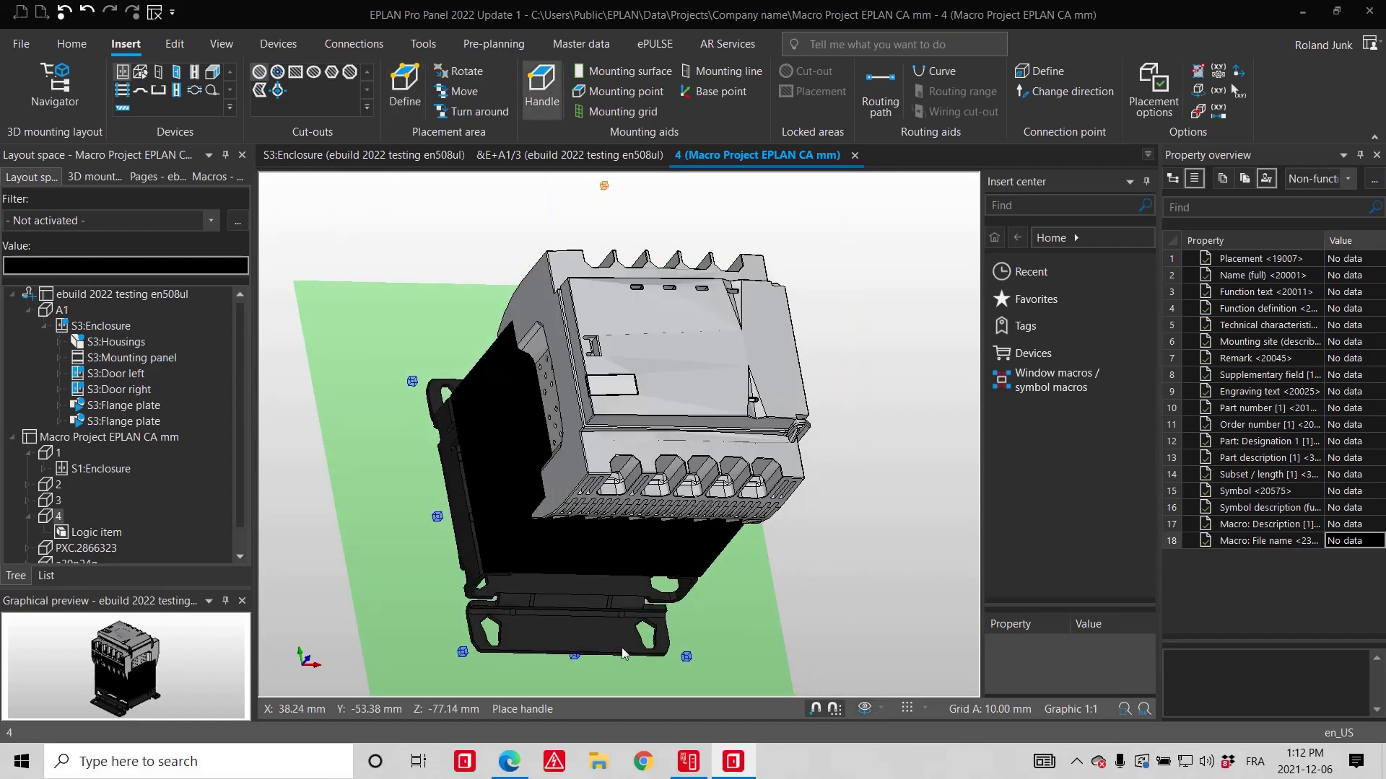
pyautogui.click(446, 533)
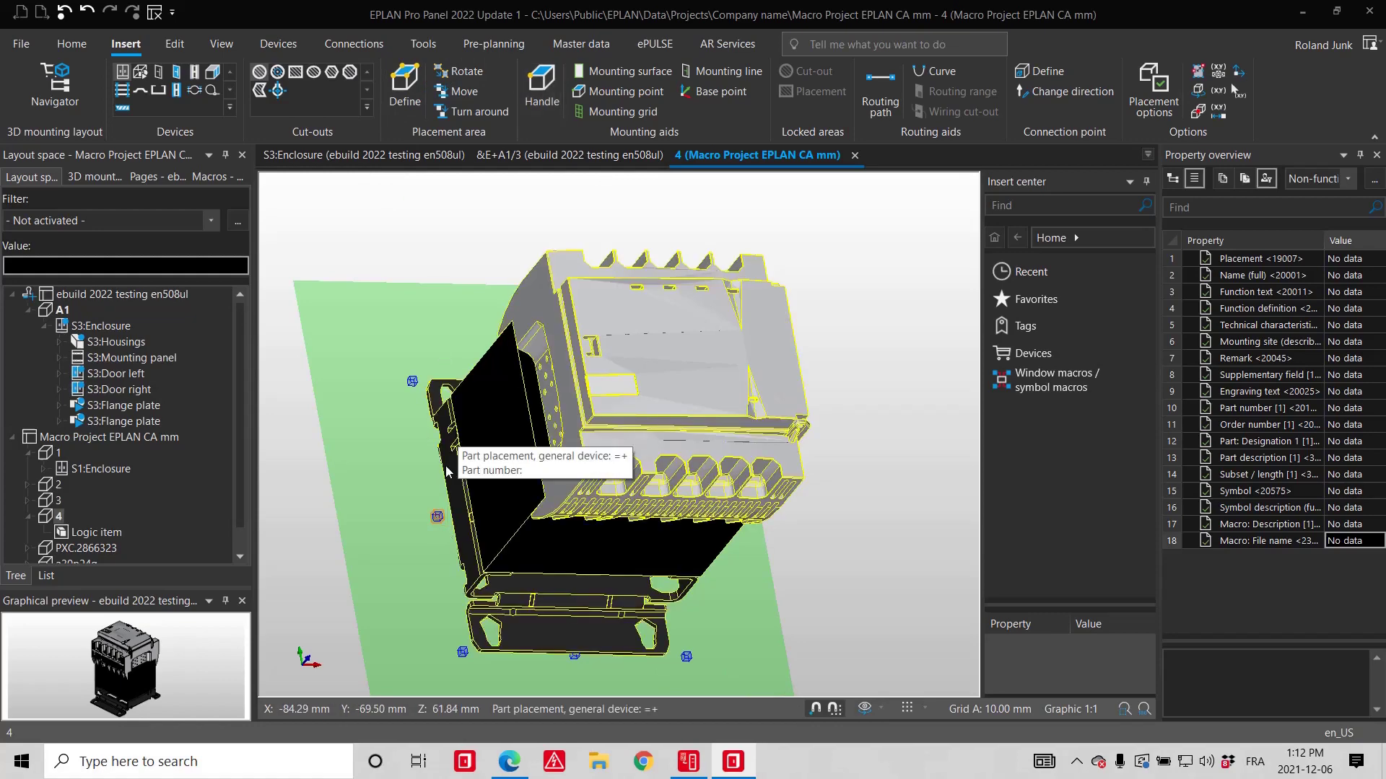
pyautogui.scroll(4, 450, 482)
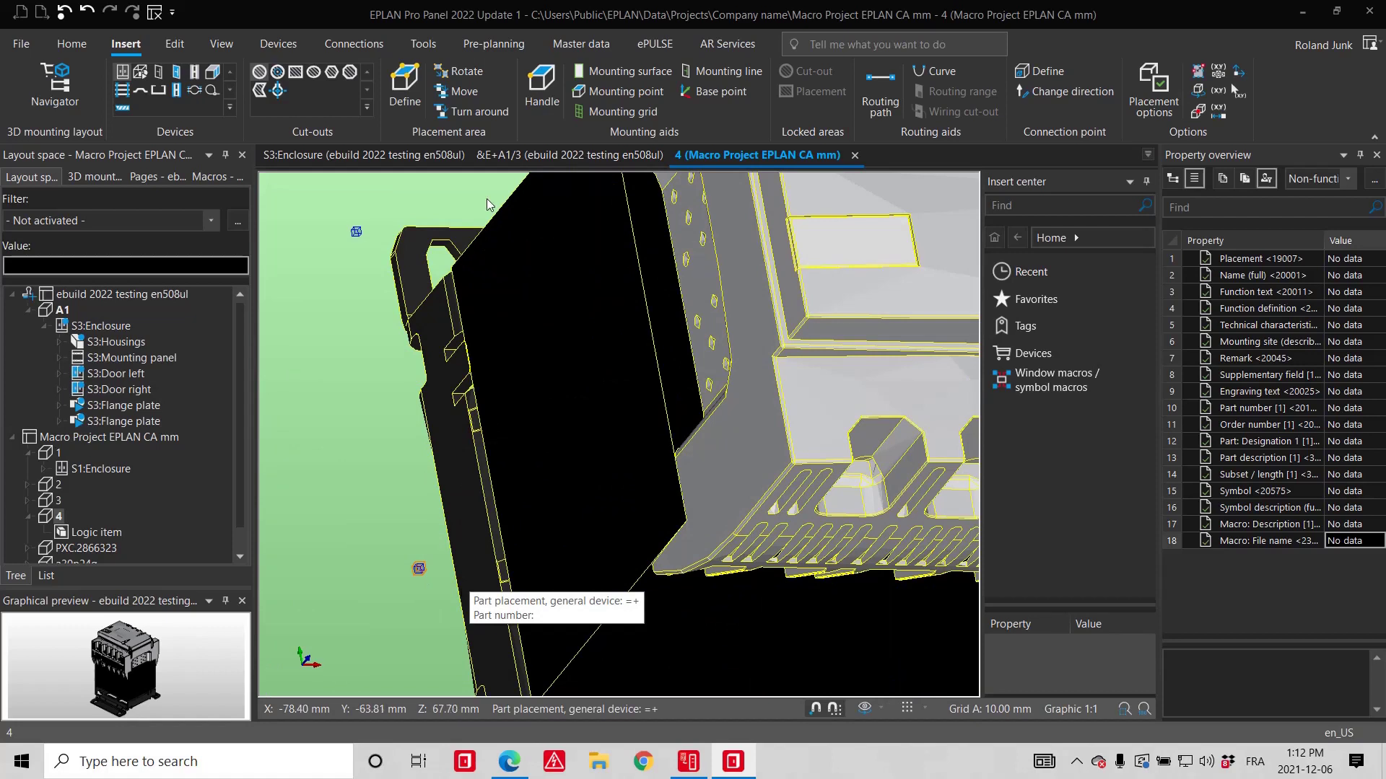
pyautogui.click(539, 95)
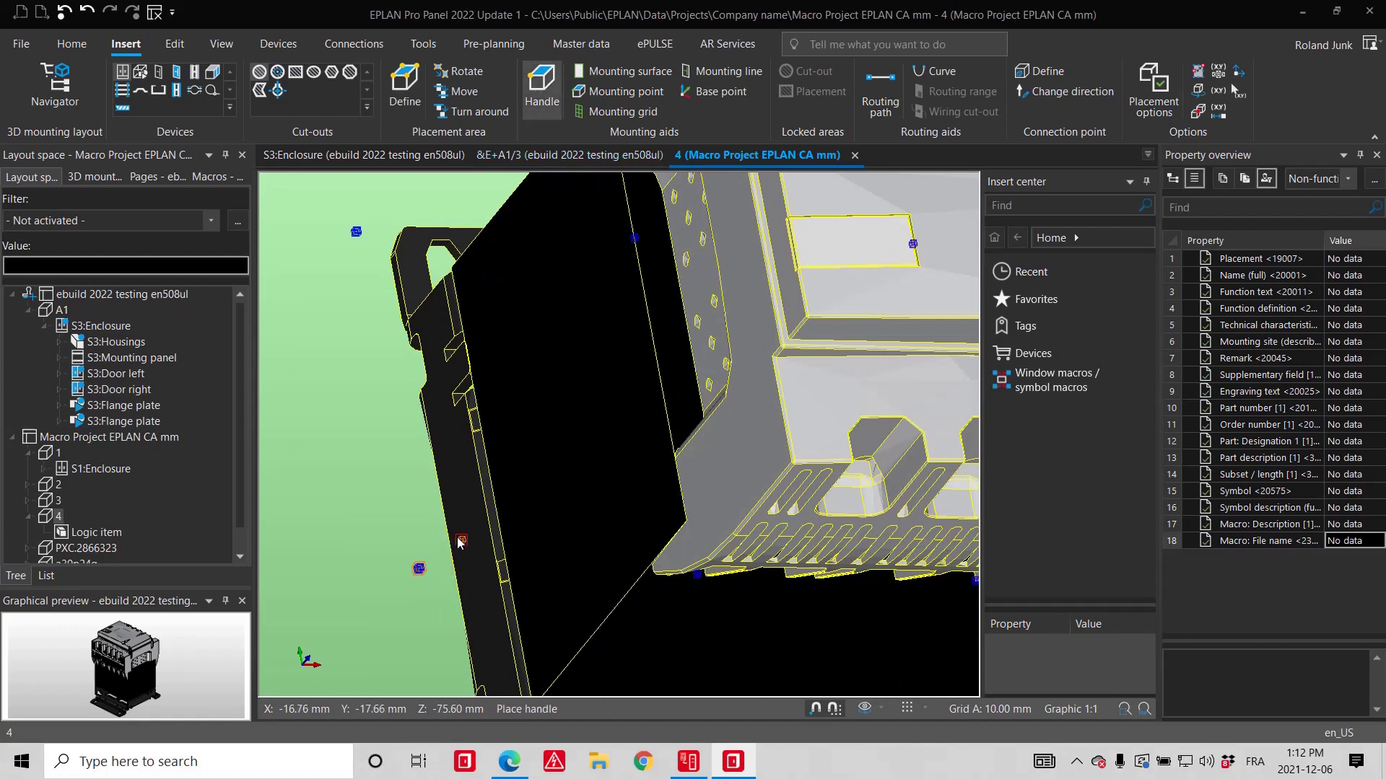
pyautogui.click(448, 542)
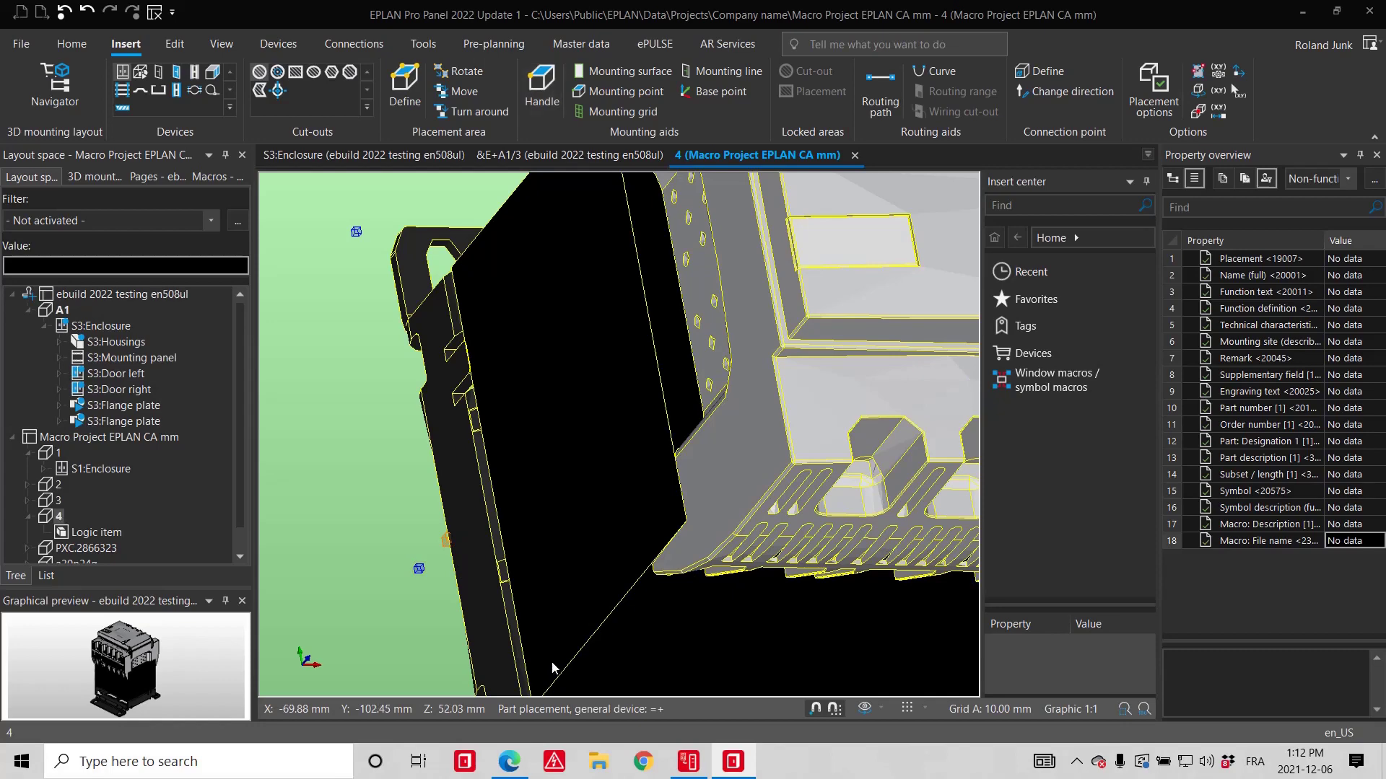
# Step: Review the Logic item's part placement properties and close them unchanged
pyautogui.rightClick(100, 532)
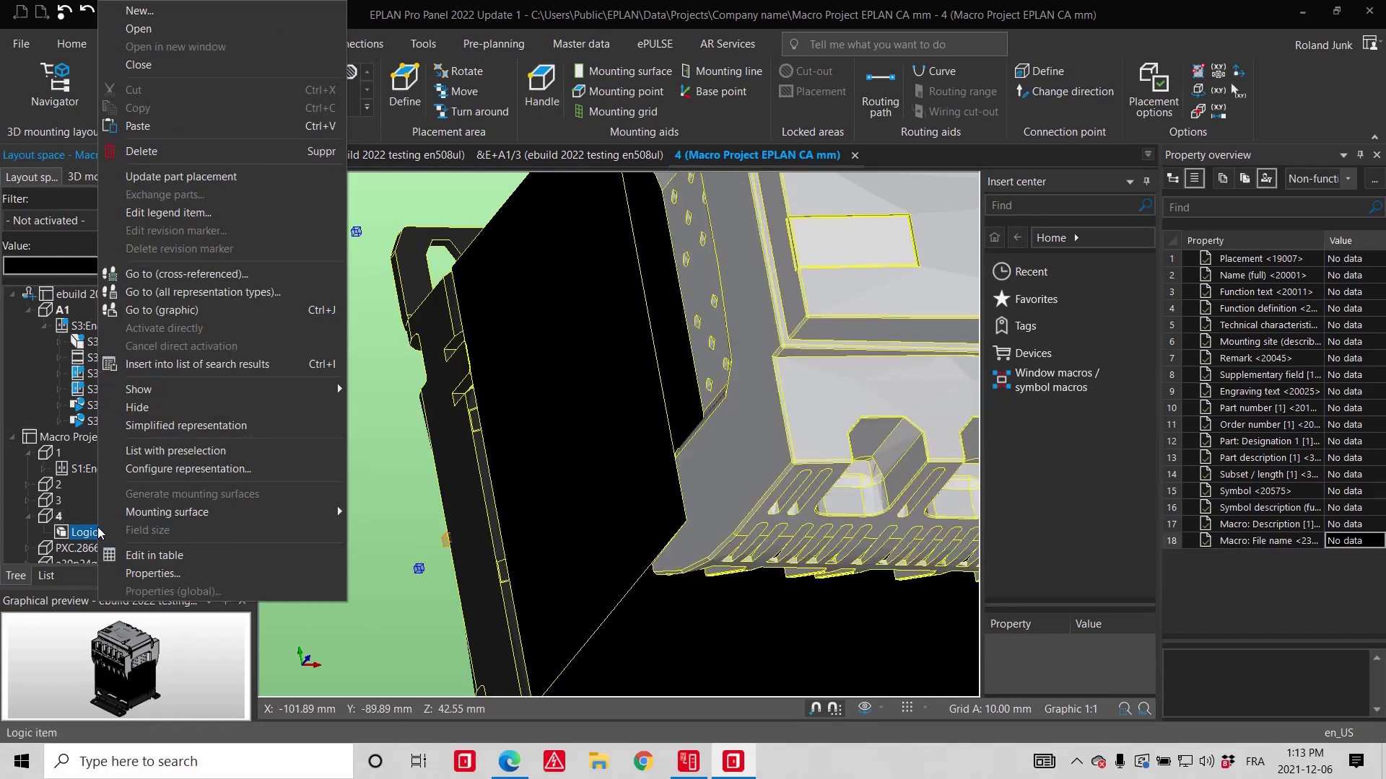
pyautogui.click(153, 574)
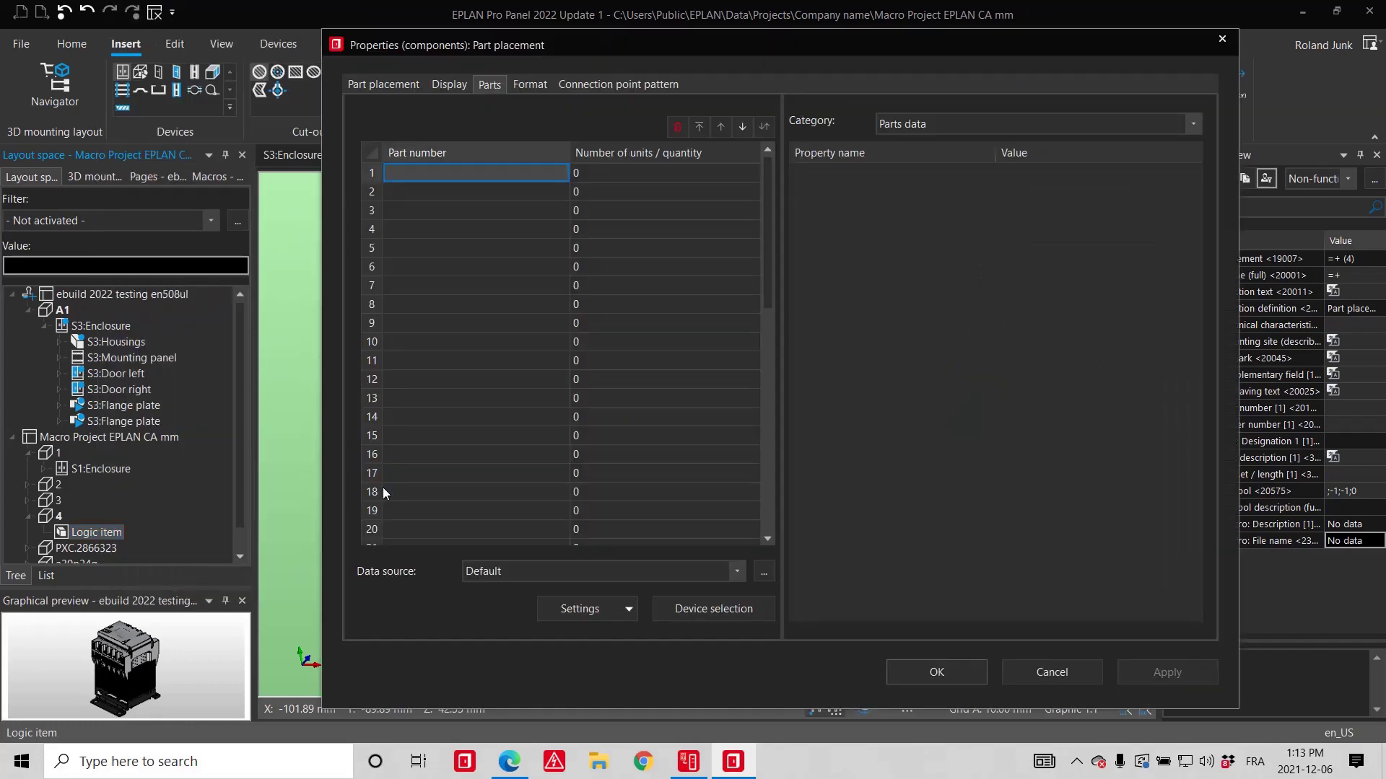
pyautogui.click(385, 89)
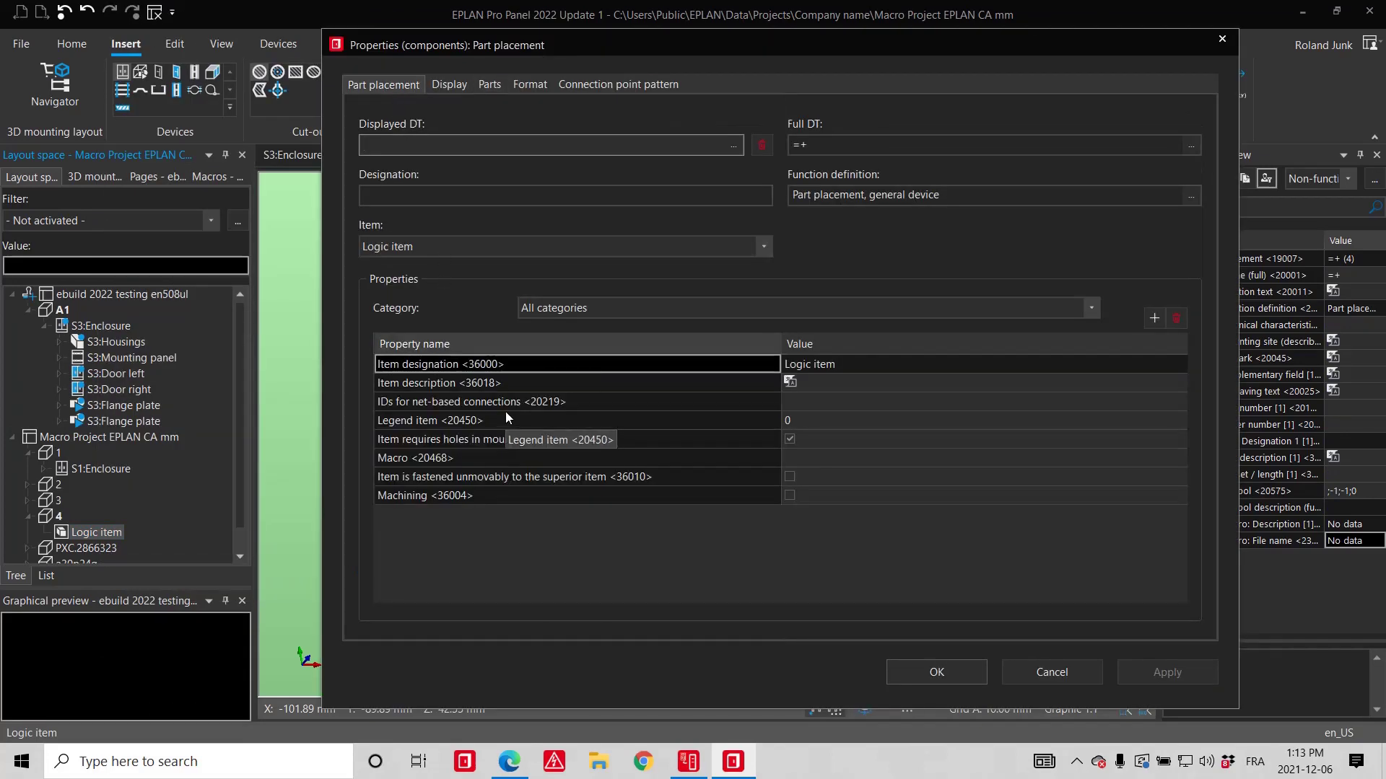
pyautogui.press('Escape')
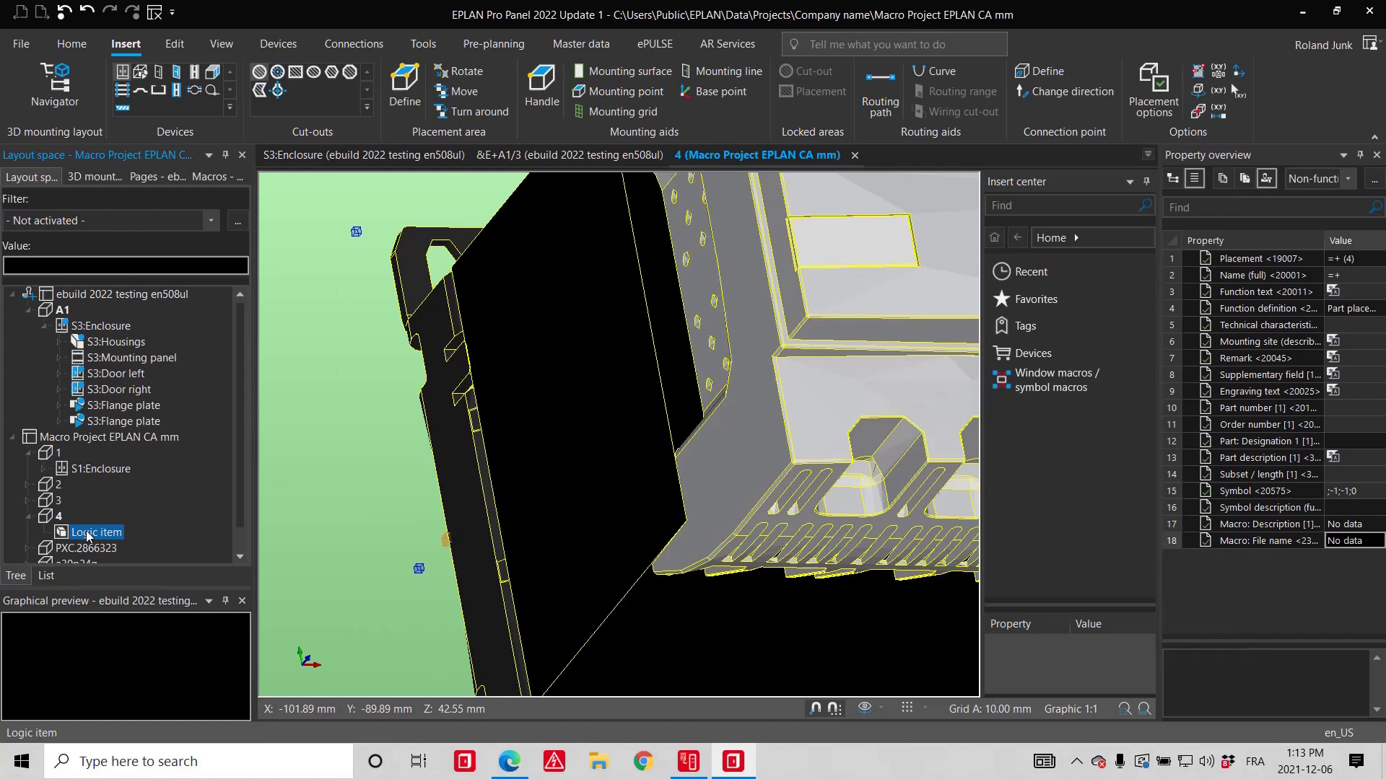
# Step: Rename layout space 4 to Murr.86473.stp using its description text
pyautogui.rightClick(61, 517)
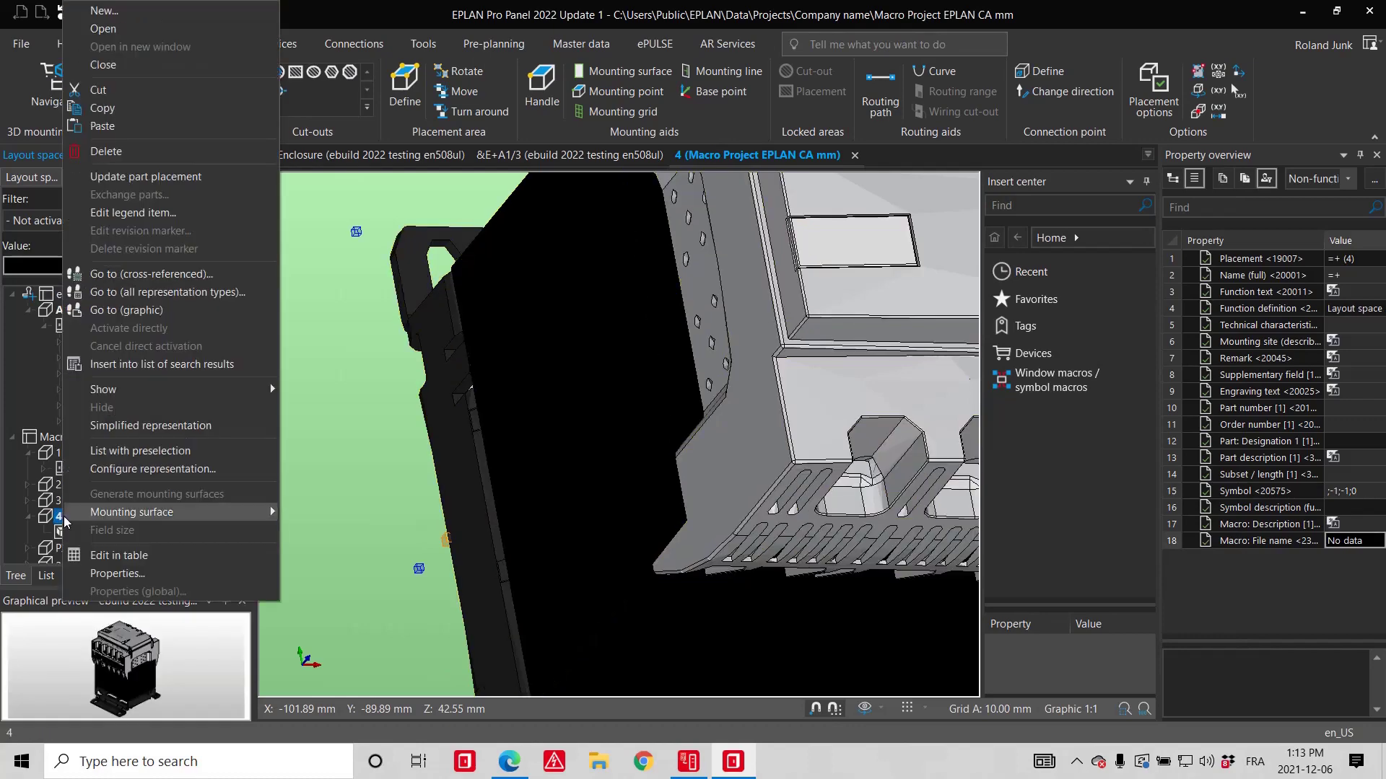
pyautogui.click(109, 575)
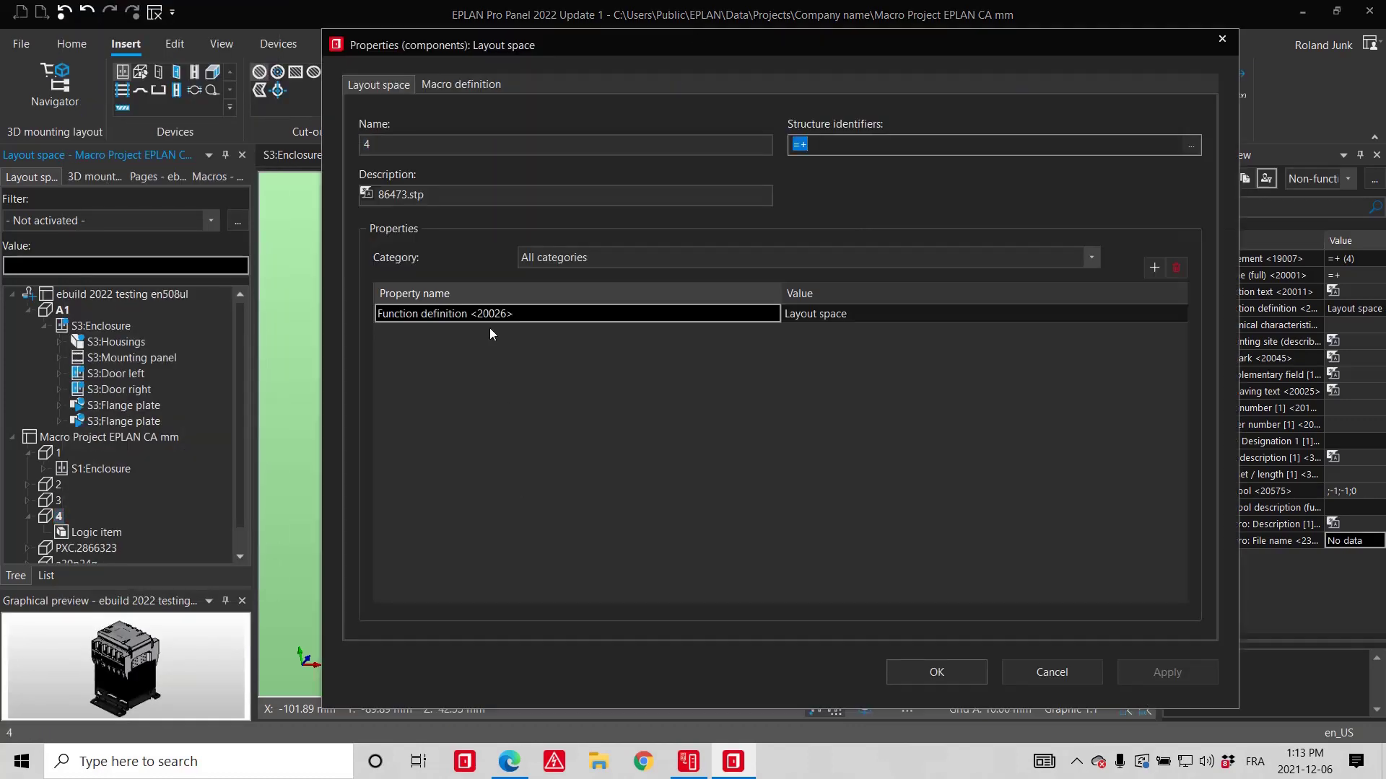
pyautogui.moveTo(433, 201); pyautogui.dragTo(365, 198)
pyautogui.hotkey('ctrl', 'c')
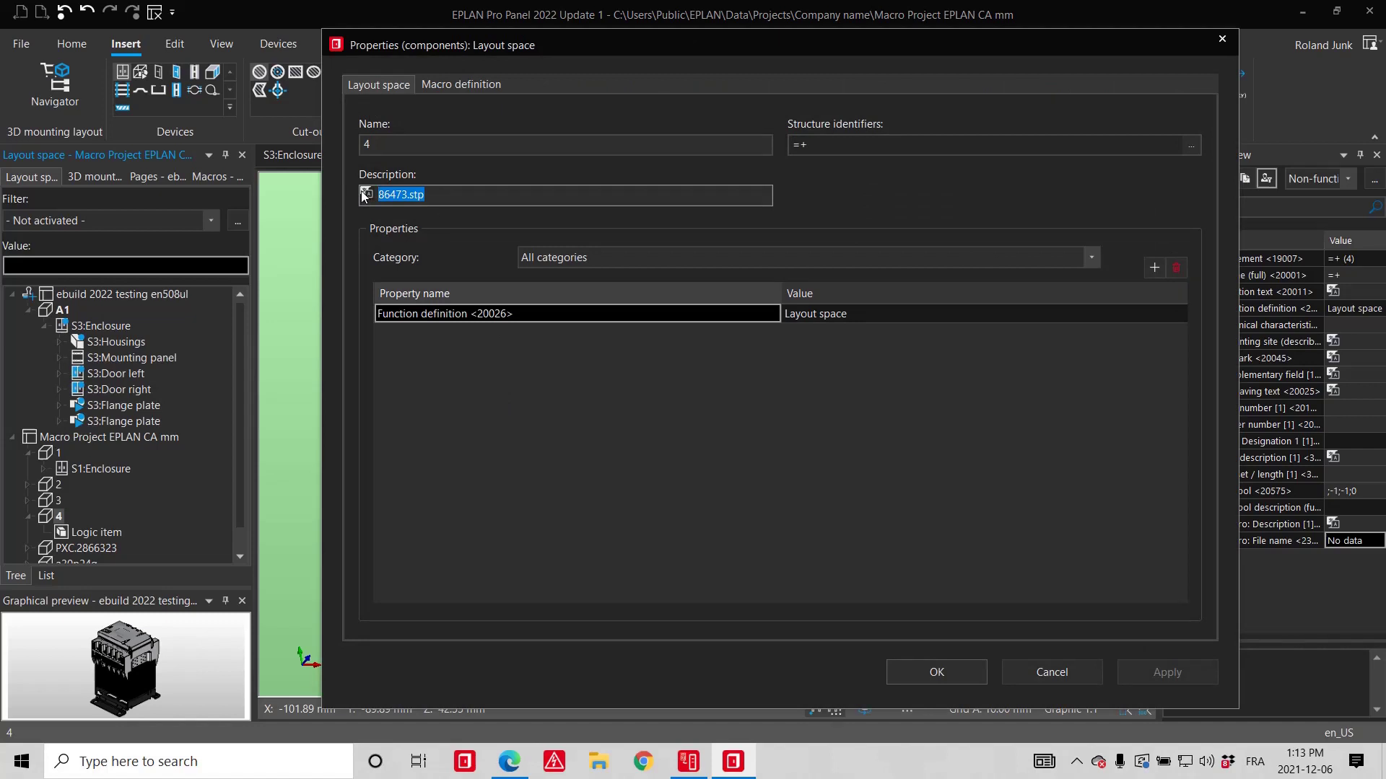
pyautogui.hotkey('shift', 'Tab')
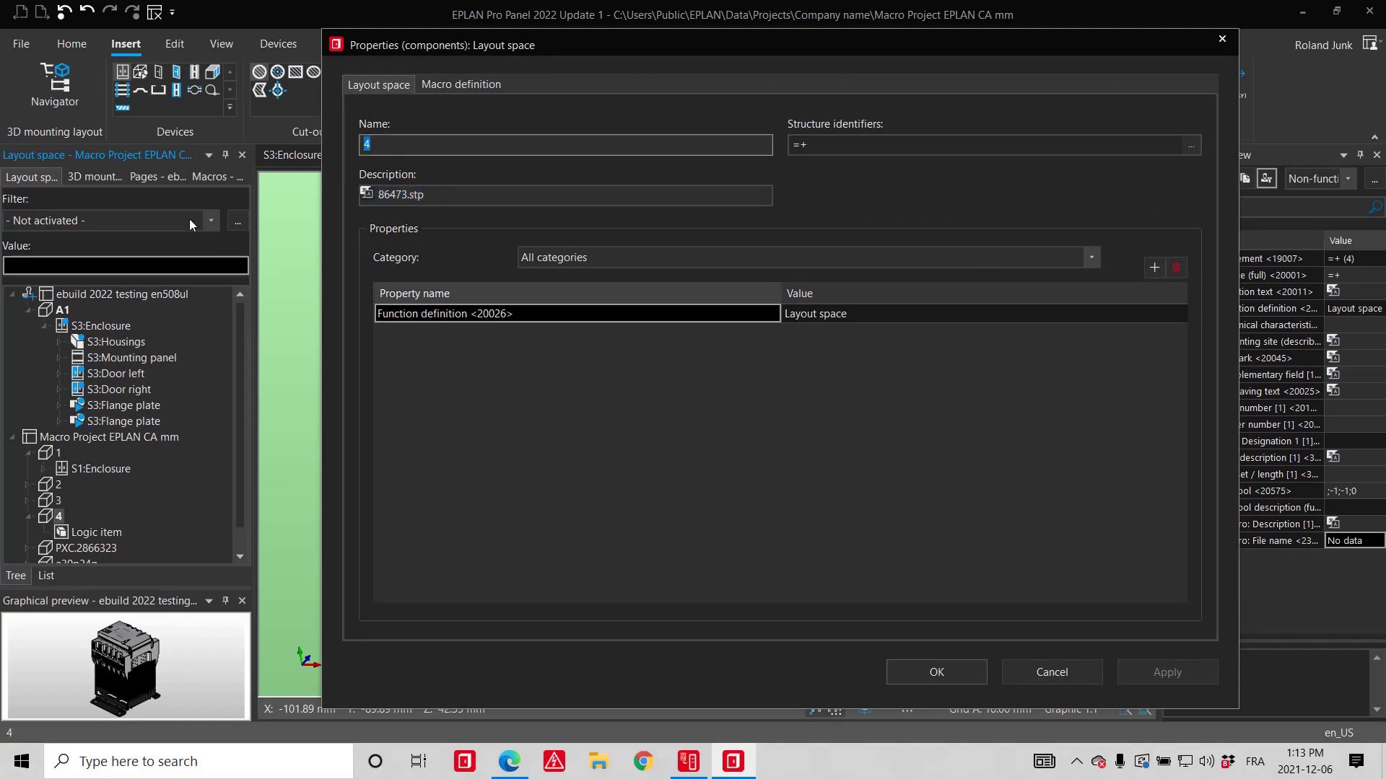
pyautogui.write('Murr.')
pyautogui.hotkey('ctrl', 'v')
# Step: Link the layout space to macro MURR\86473_3D.ema and generate its window macro
pyautogui.click(469, 85)
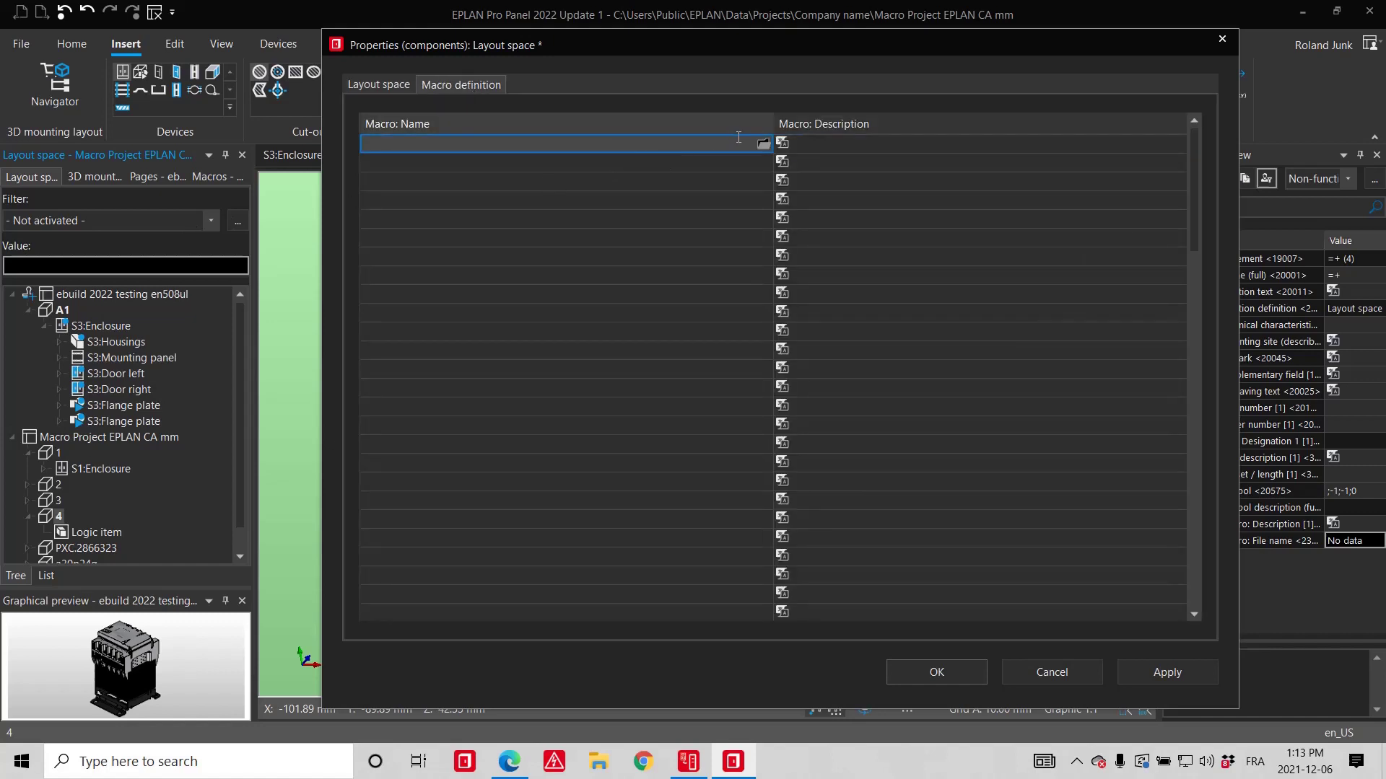
pyautogui.click(763, 144)
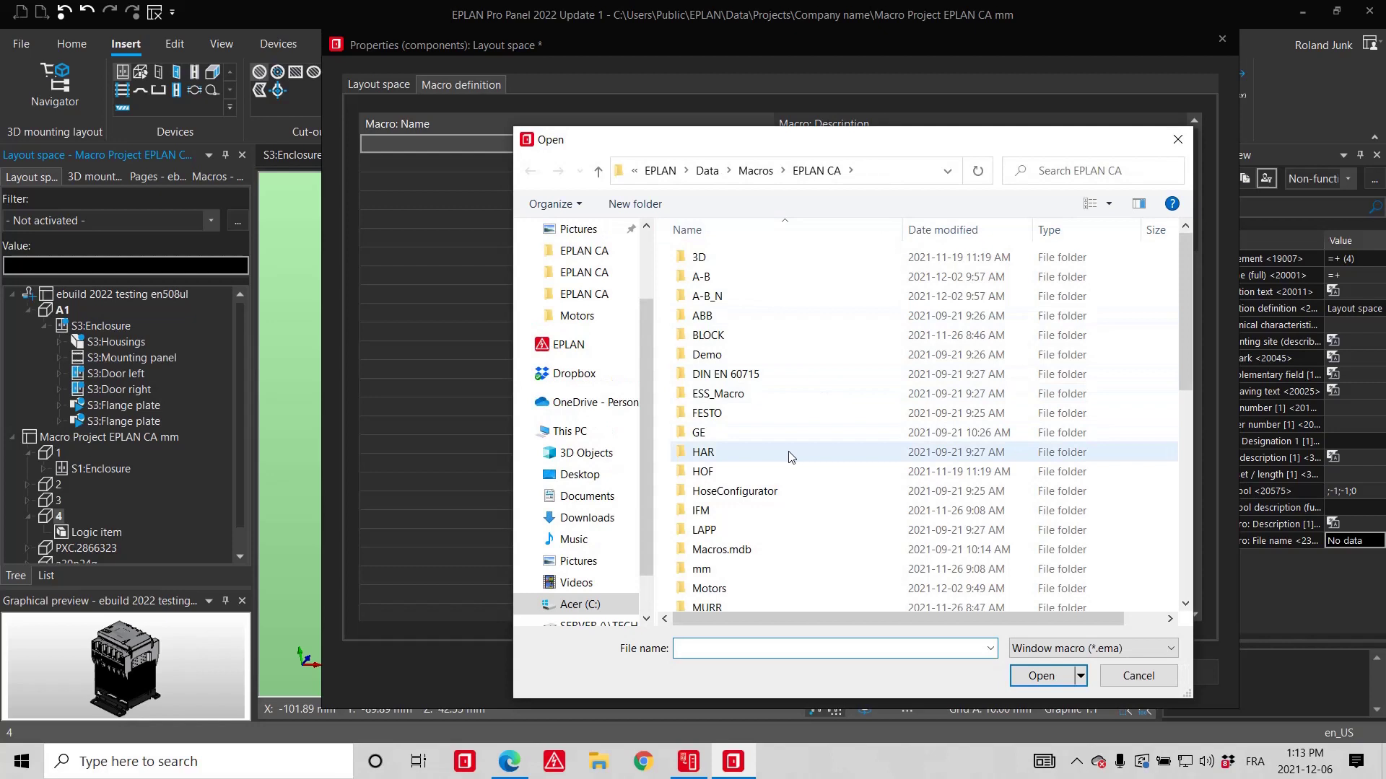
pyautogui.scroll(-3, 790, 462)
pyautogui.doubleClick(737, 447)
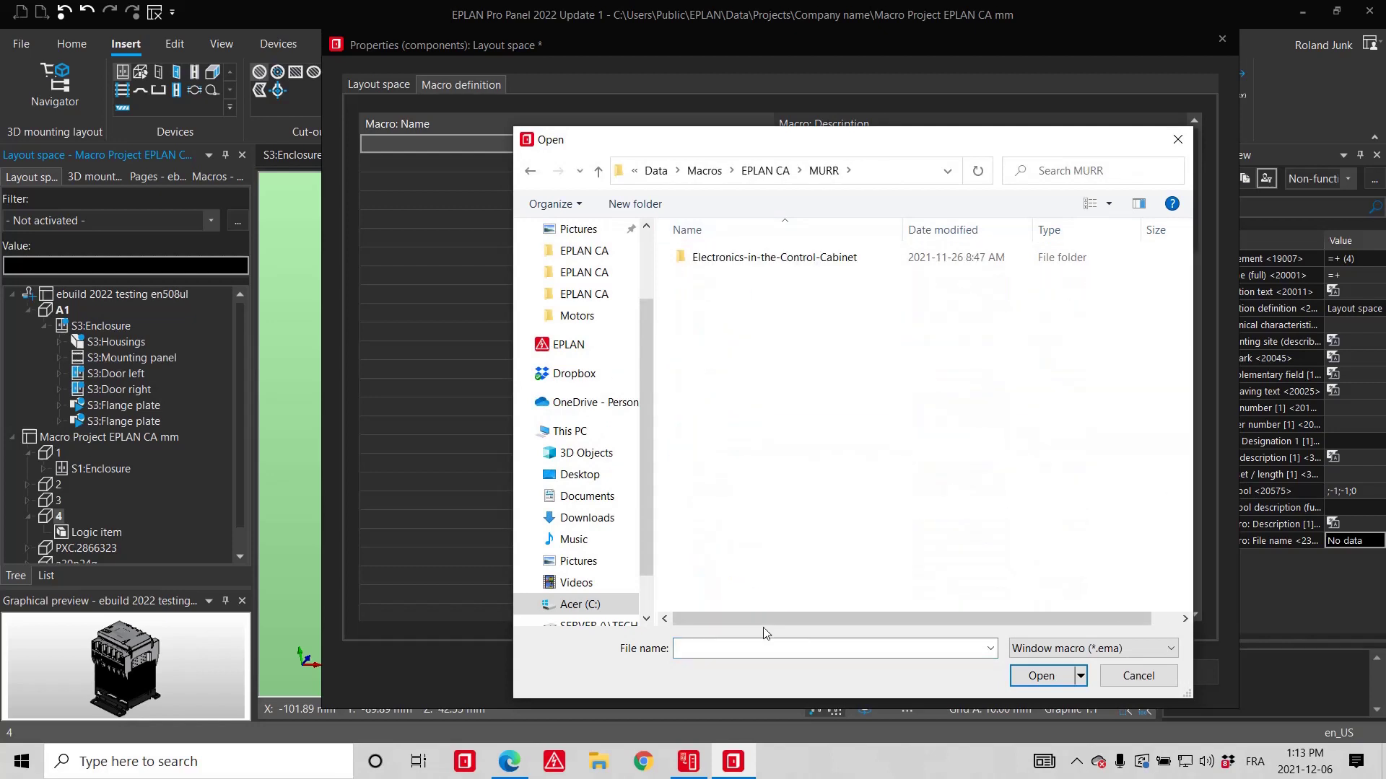
pyautogui.click(729, 648)
pyautogui.hotkey('ctrl', 'v')
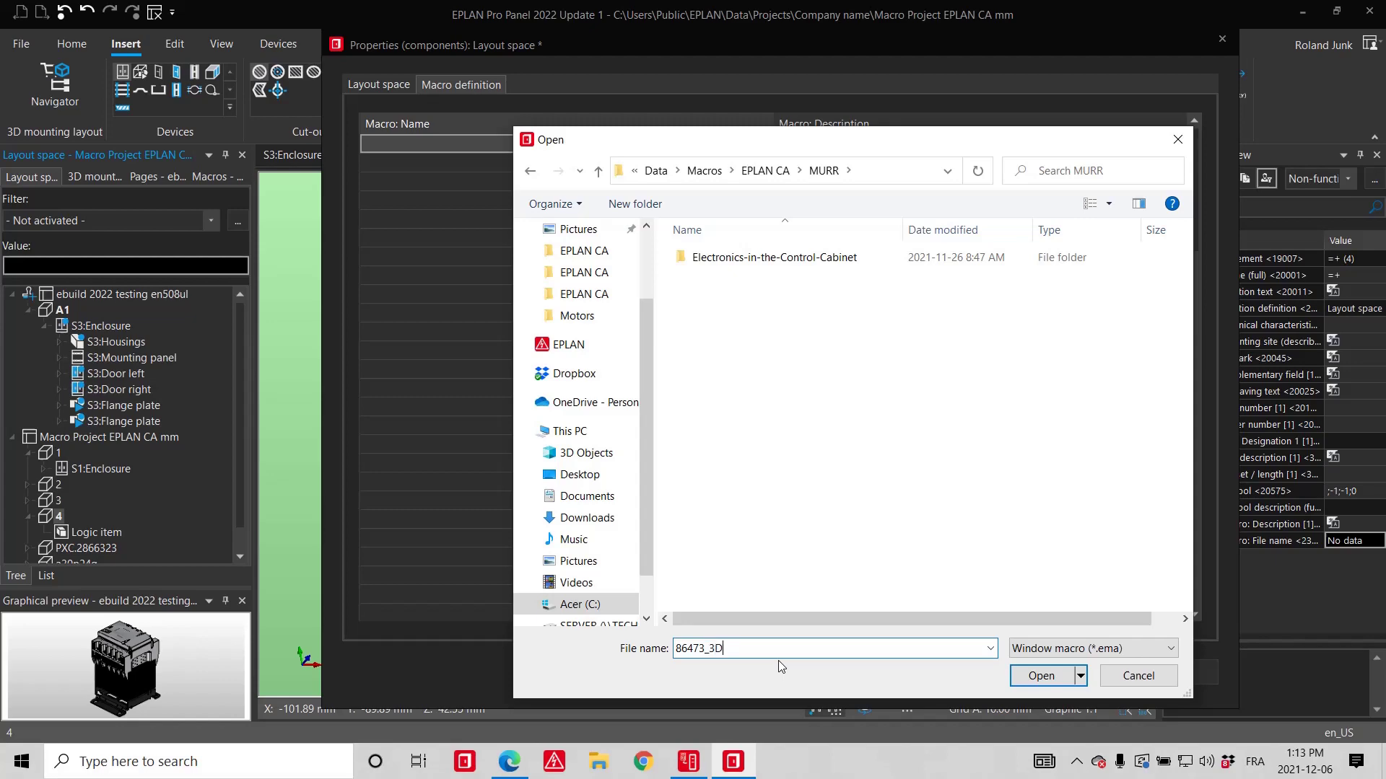
pyautogui.press('Return')
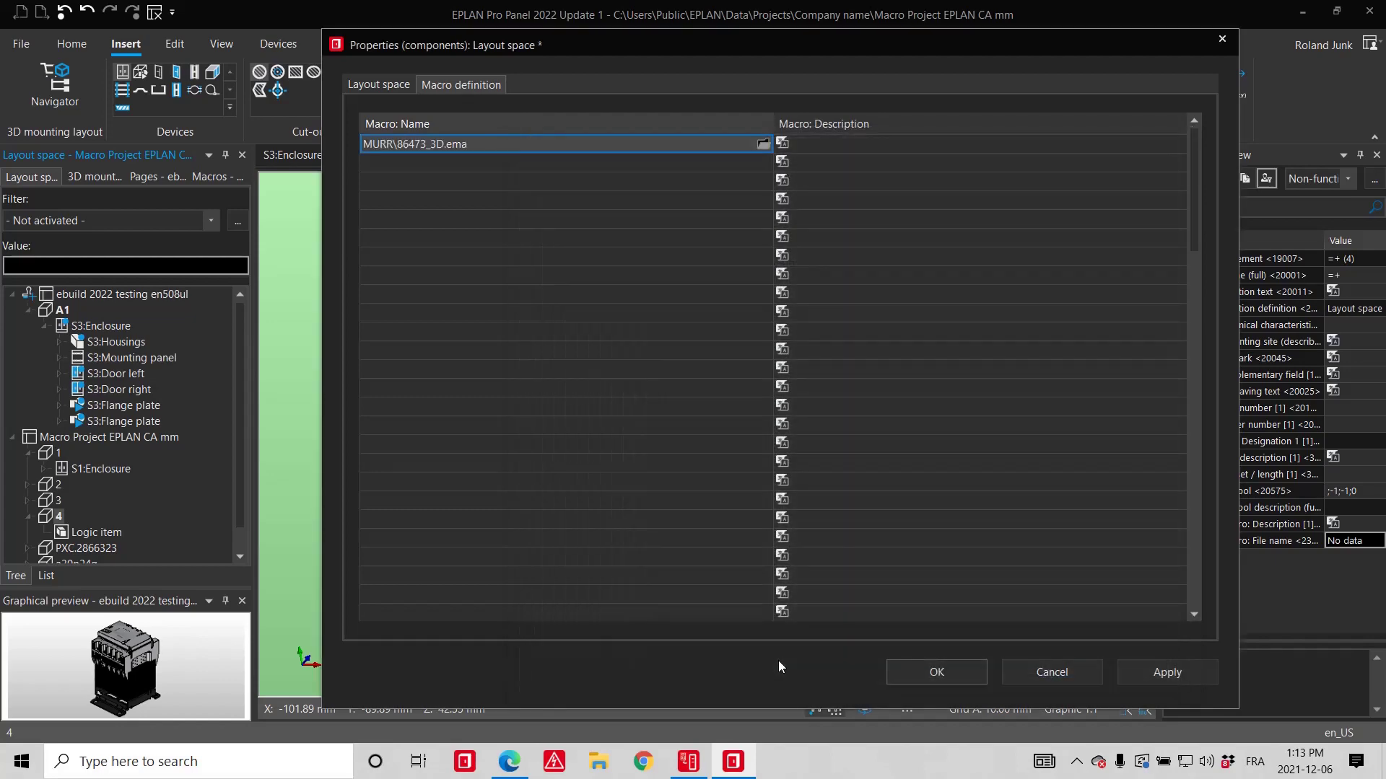
pyautogui.click(951, 682)
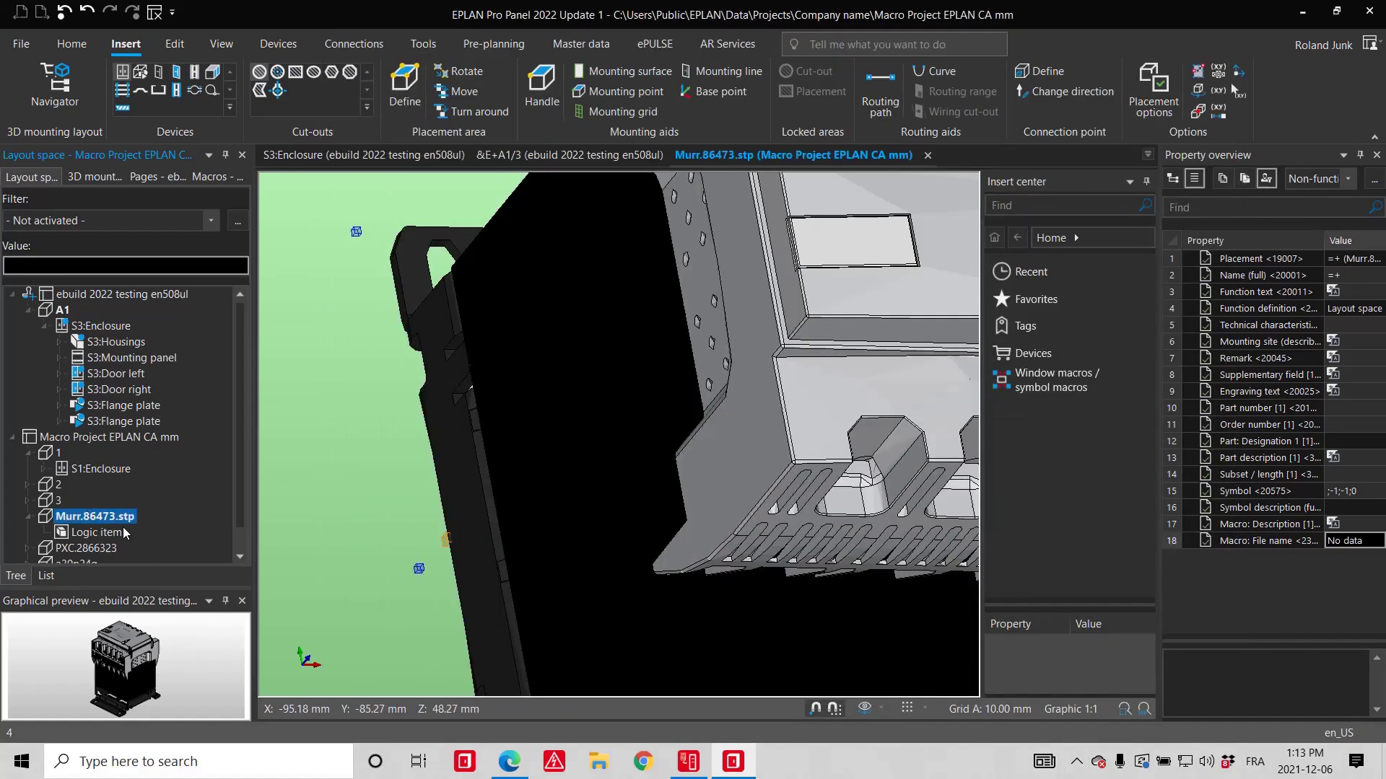
pyautogui.hotkey('ctrl', 'shift', 'm')
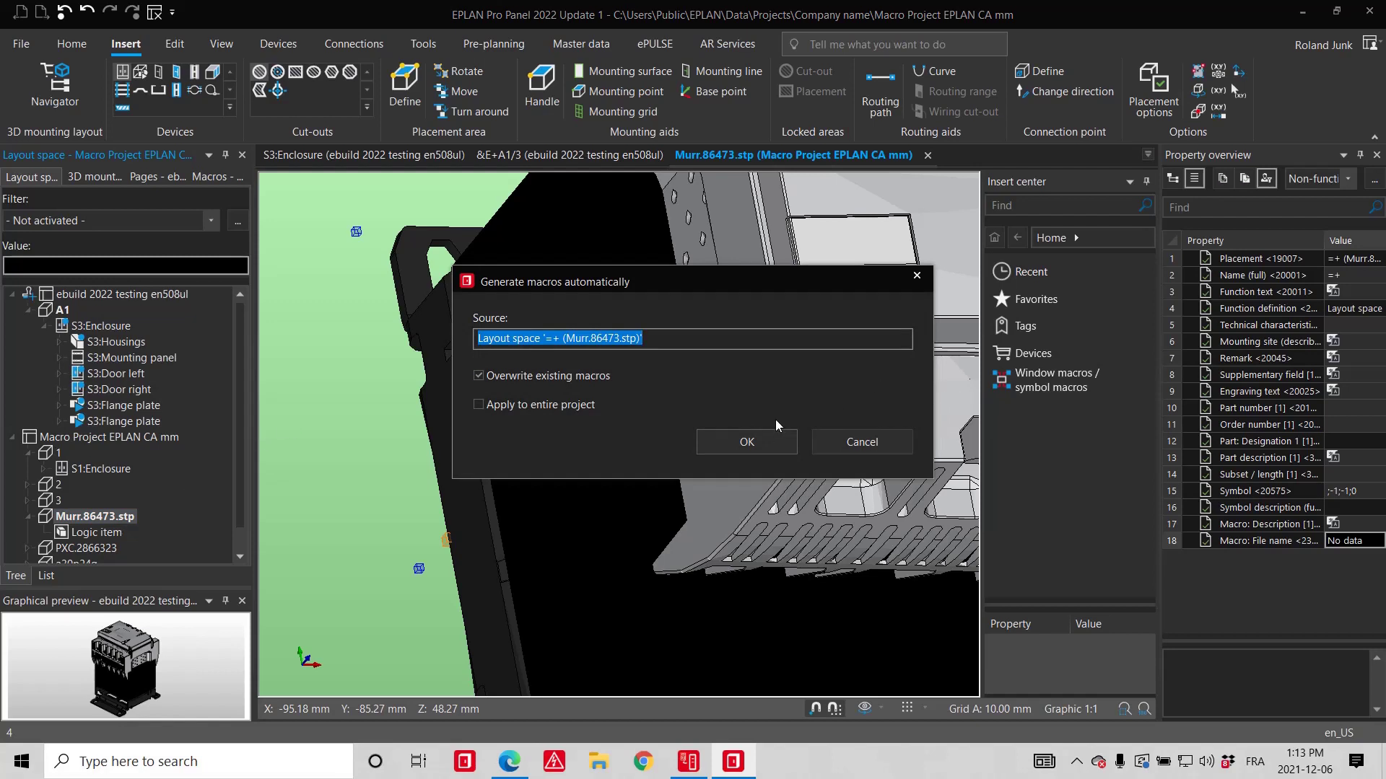
pyautogui.click(771, 443)
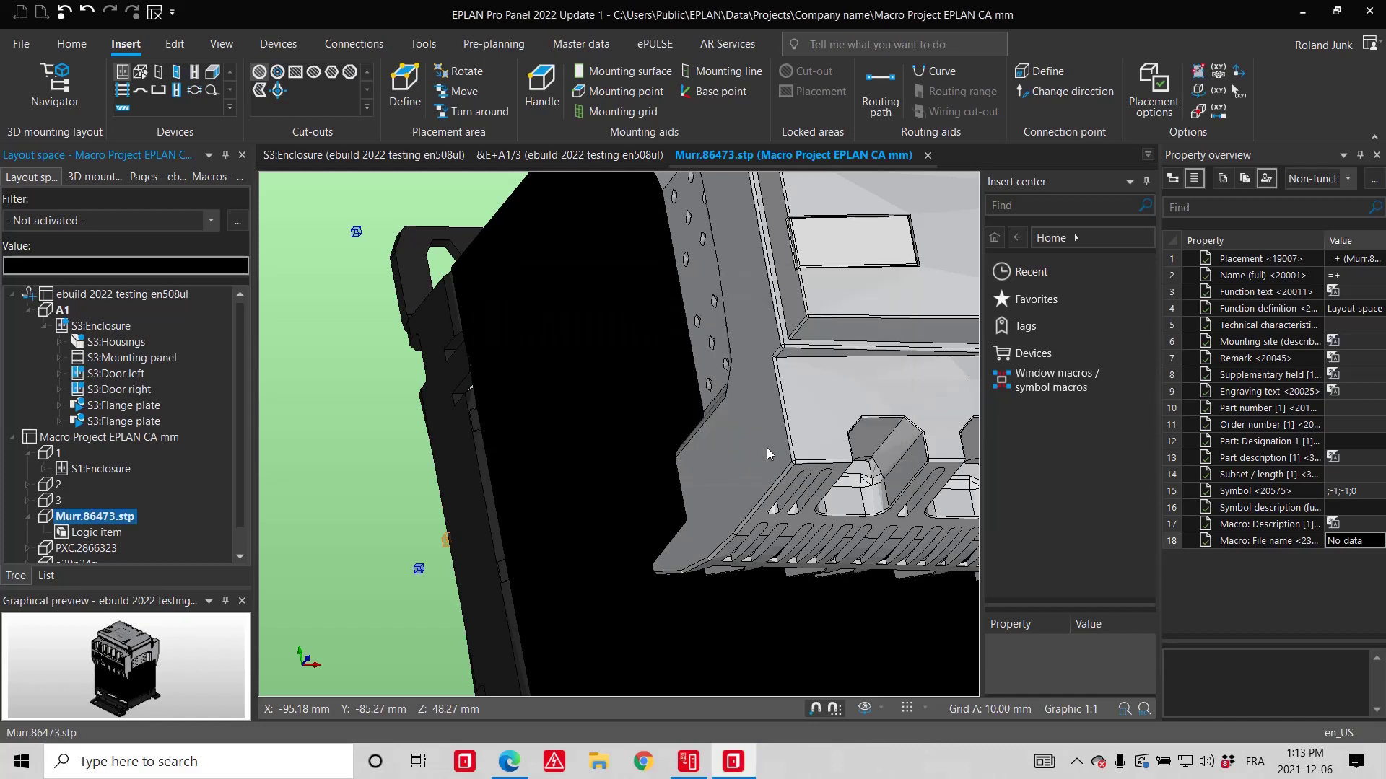
# Step: Close the Murr.86473.stp view and select MURR.86470 under TR517 in the 3D mounting layout navigator
pyautogui.click(928, 155)
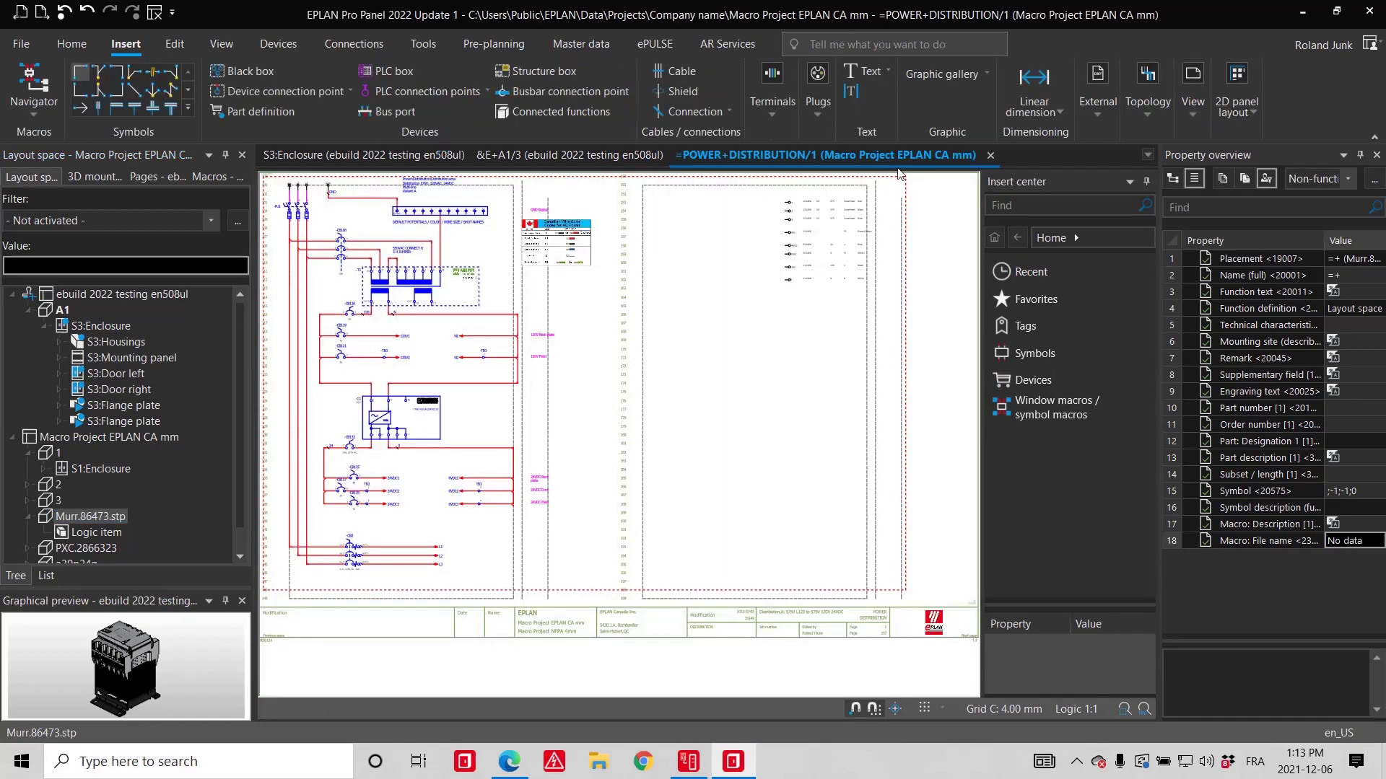
pyautogui.click(535, 163)
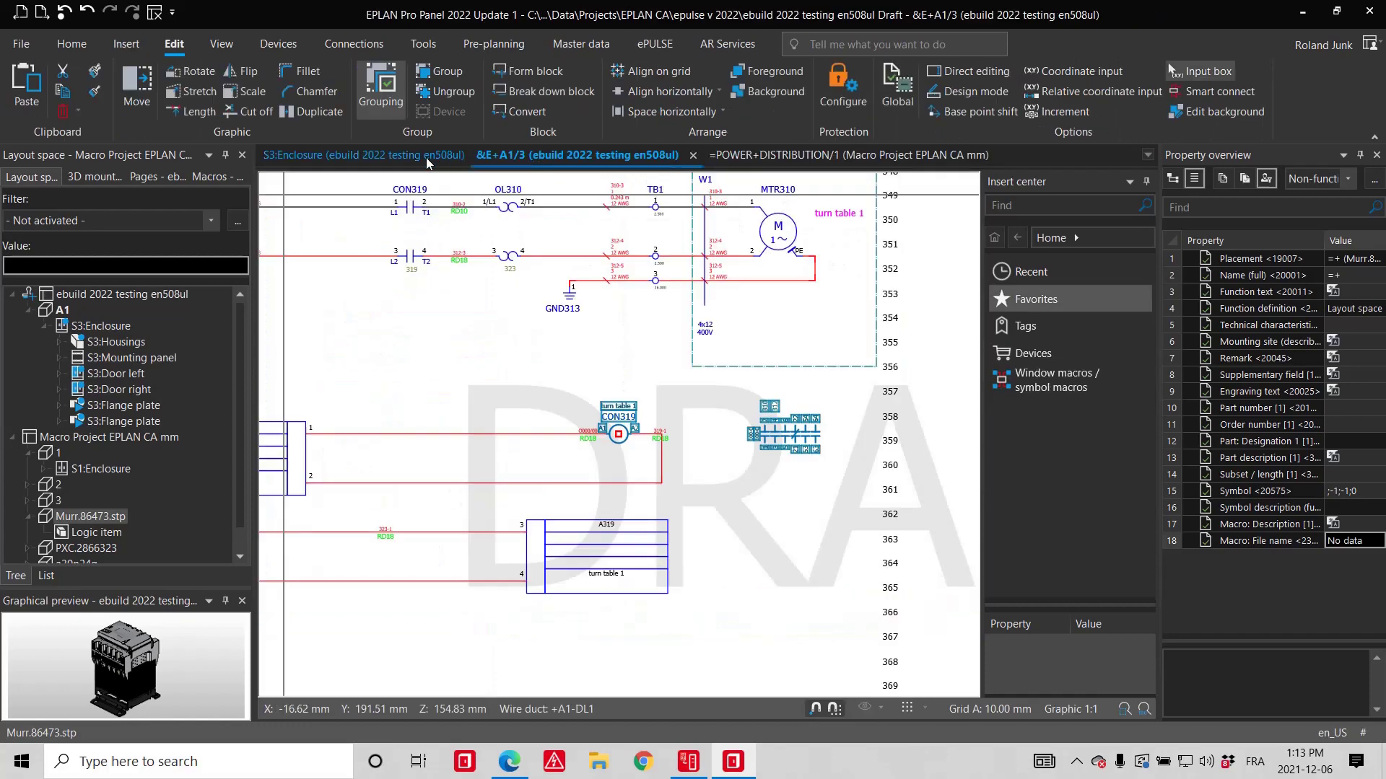
pyautogui.click(363, 155)
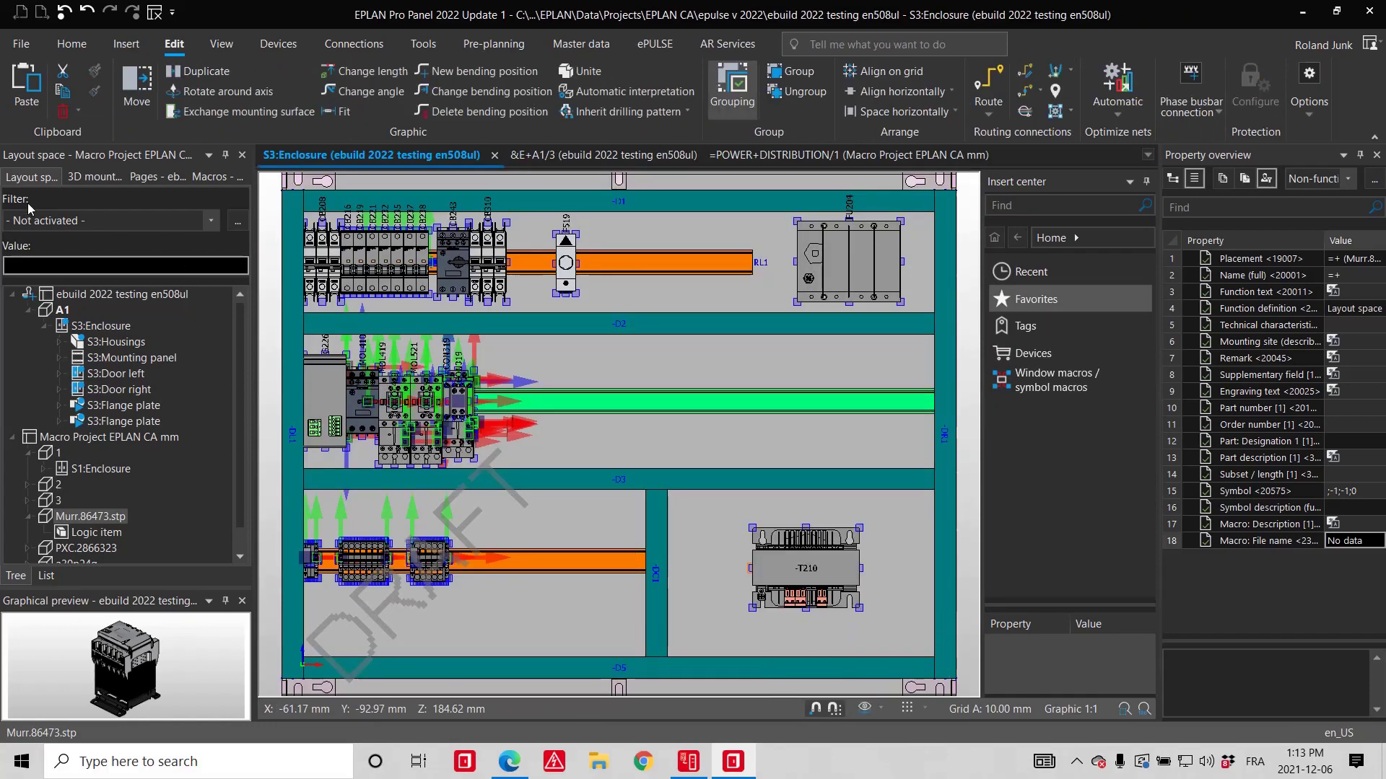
pyautogui.click(100, 177)
pyautogui.click(113, 420)
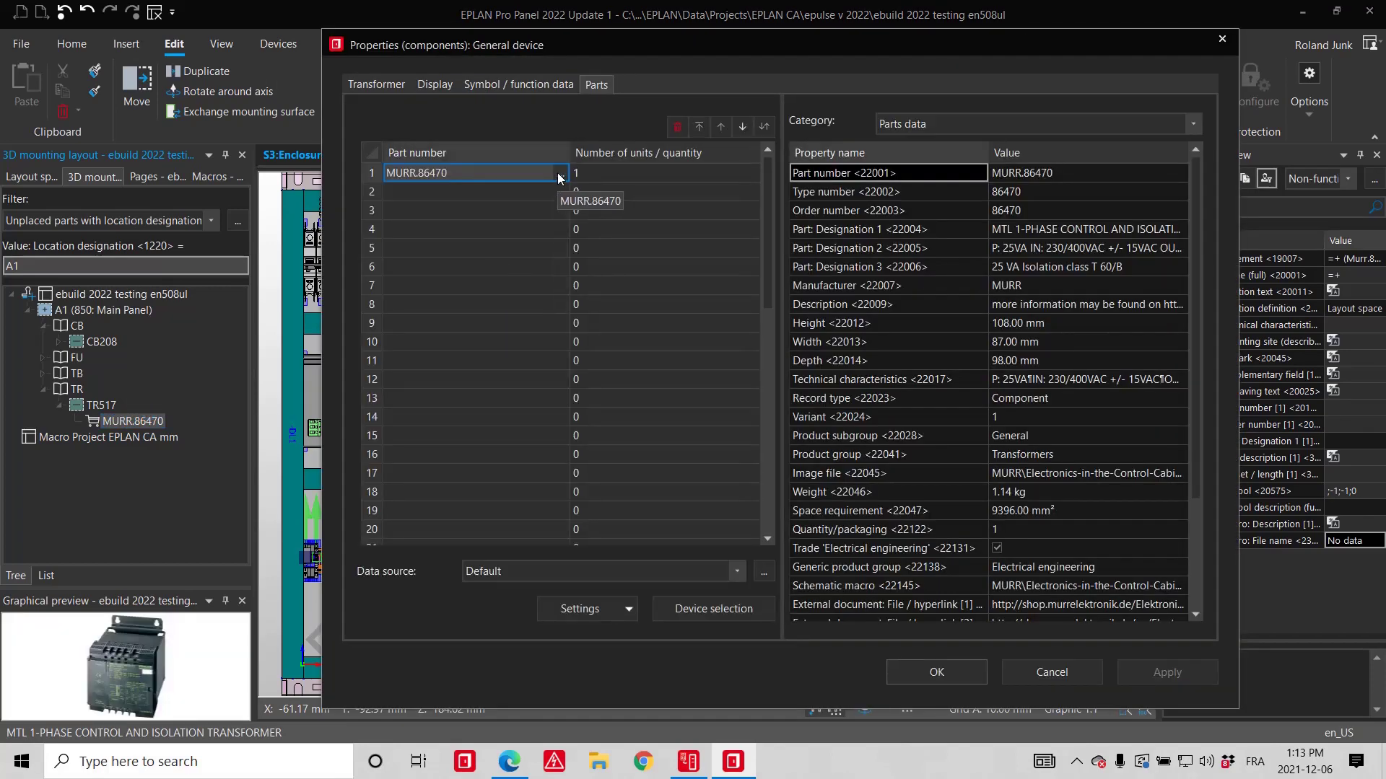
# Step: Assign graphical macro MURR\86473_3D.ema to part MURR.86470 and synchronize it into the project
pyautogui.click(559, 174)
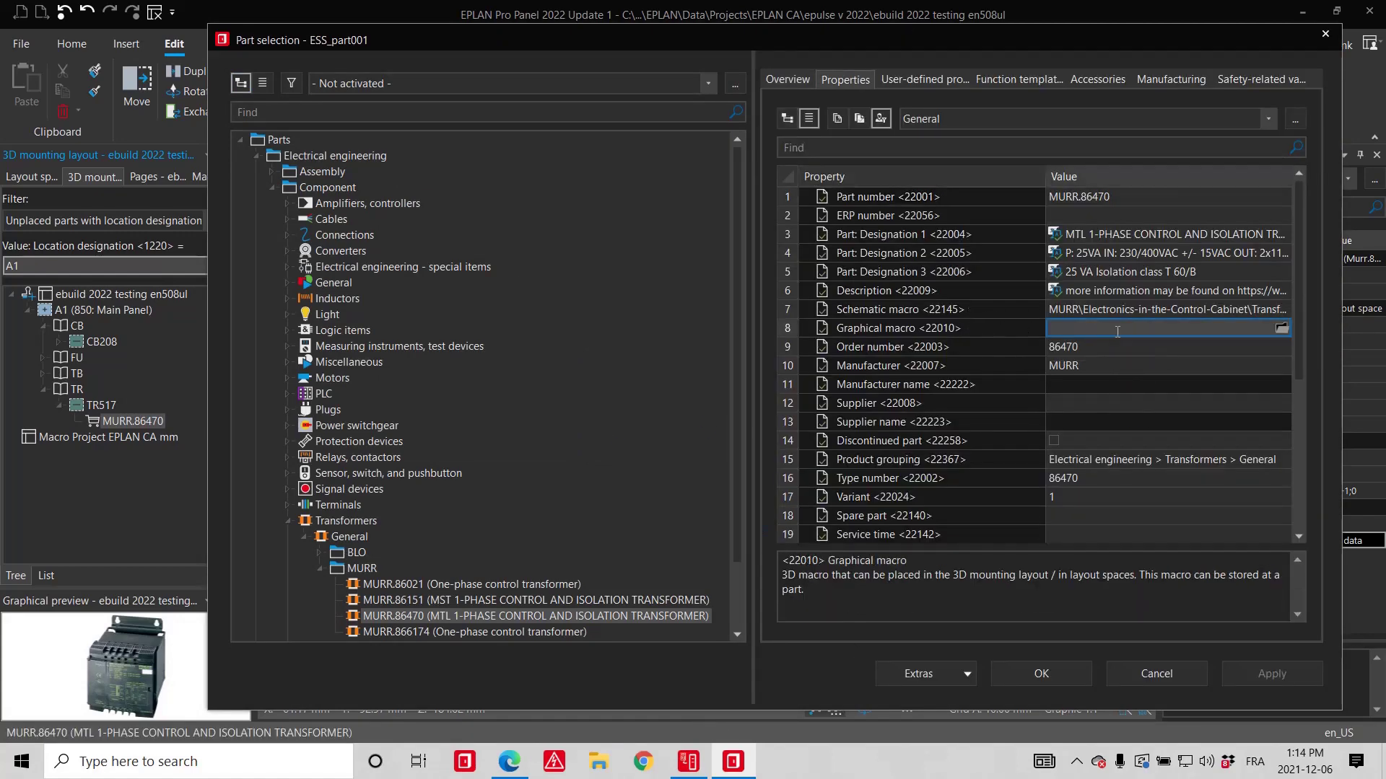
pyautogui.click(1281, 329)
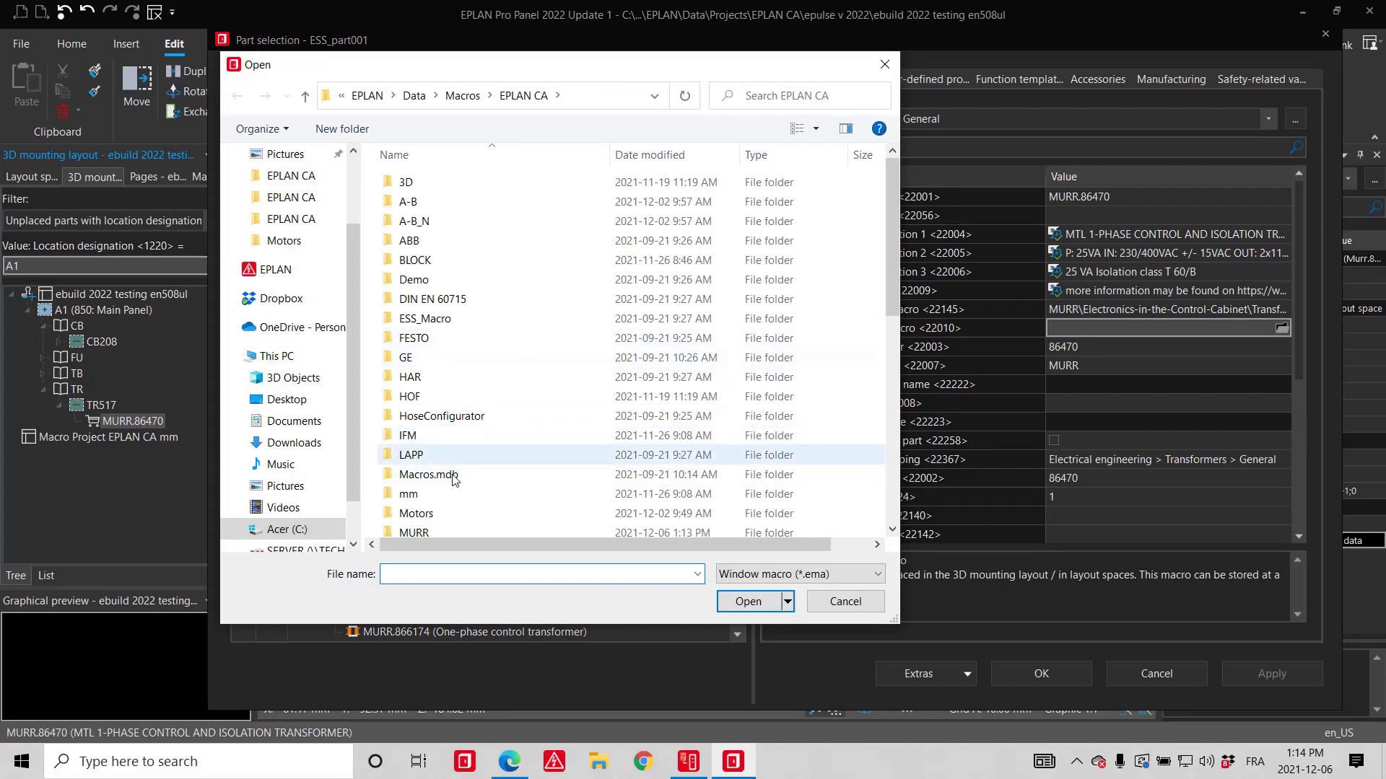
pyautogui.doubleClick(431, 536)
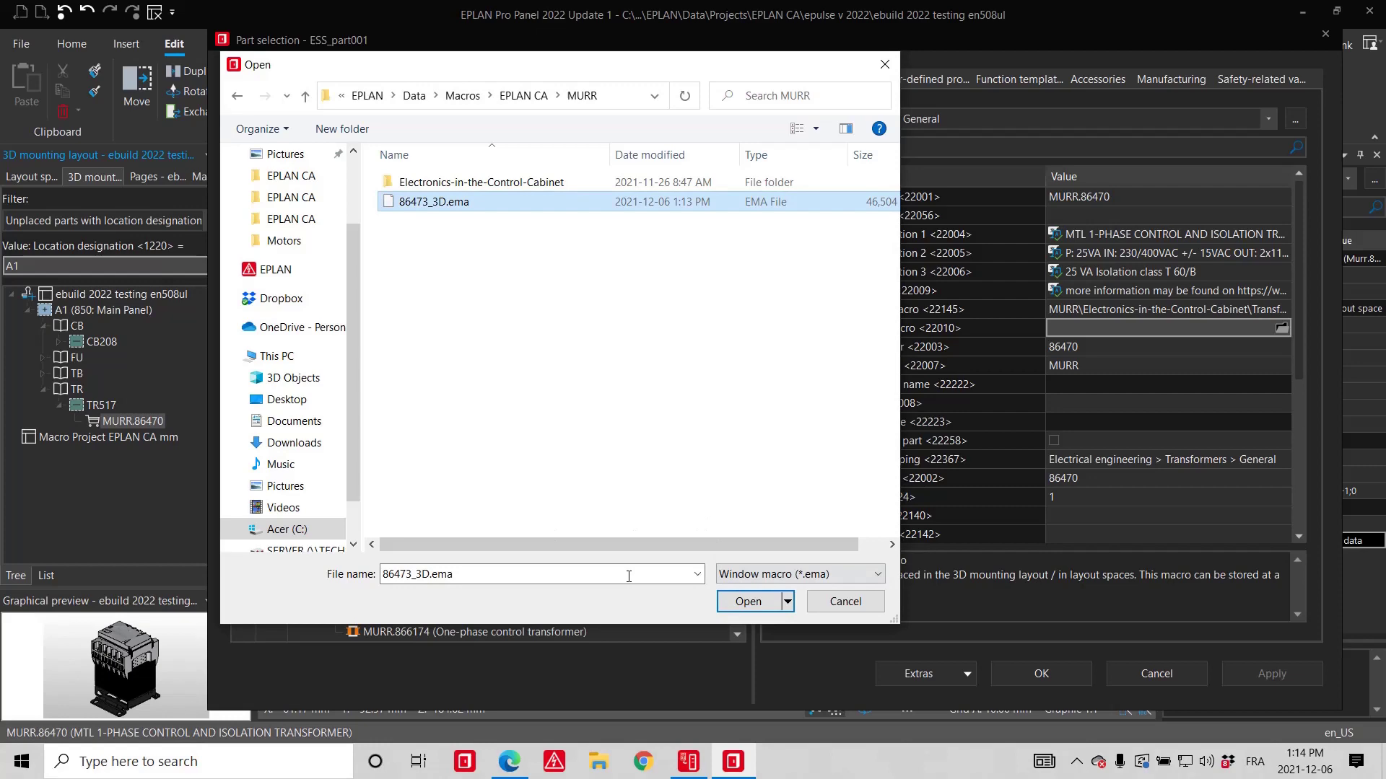
pyautogui.click(748, 601)
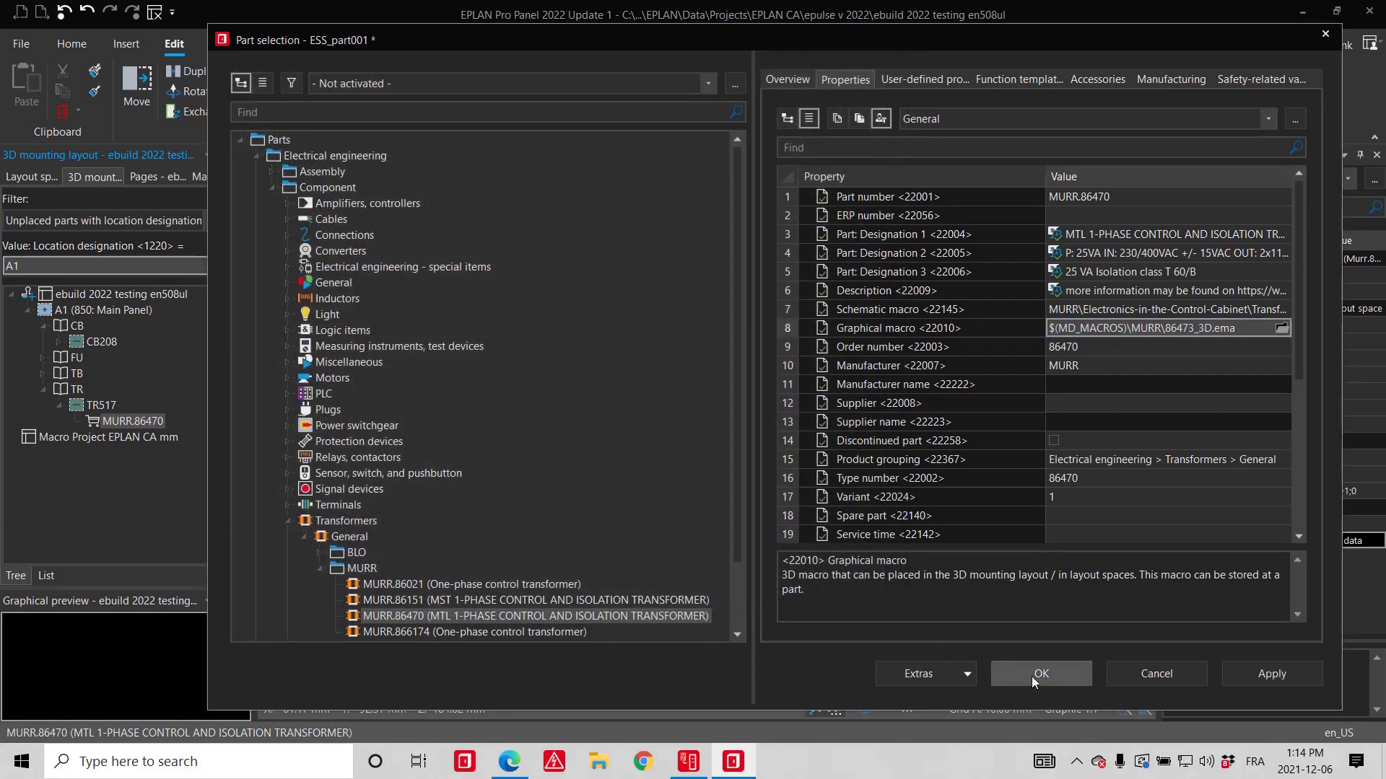
pyautogui.click(1037, 676)
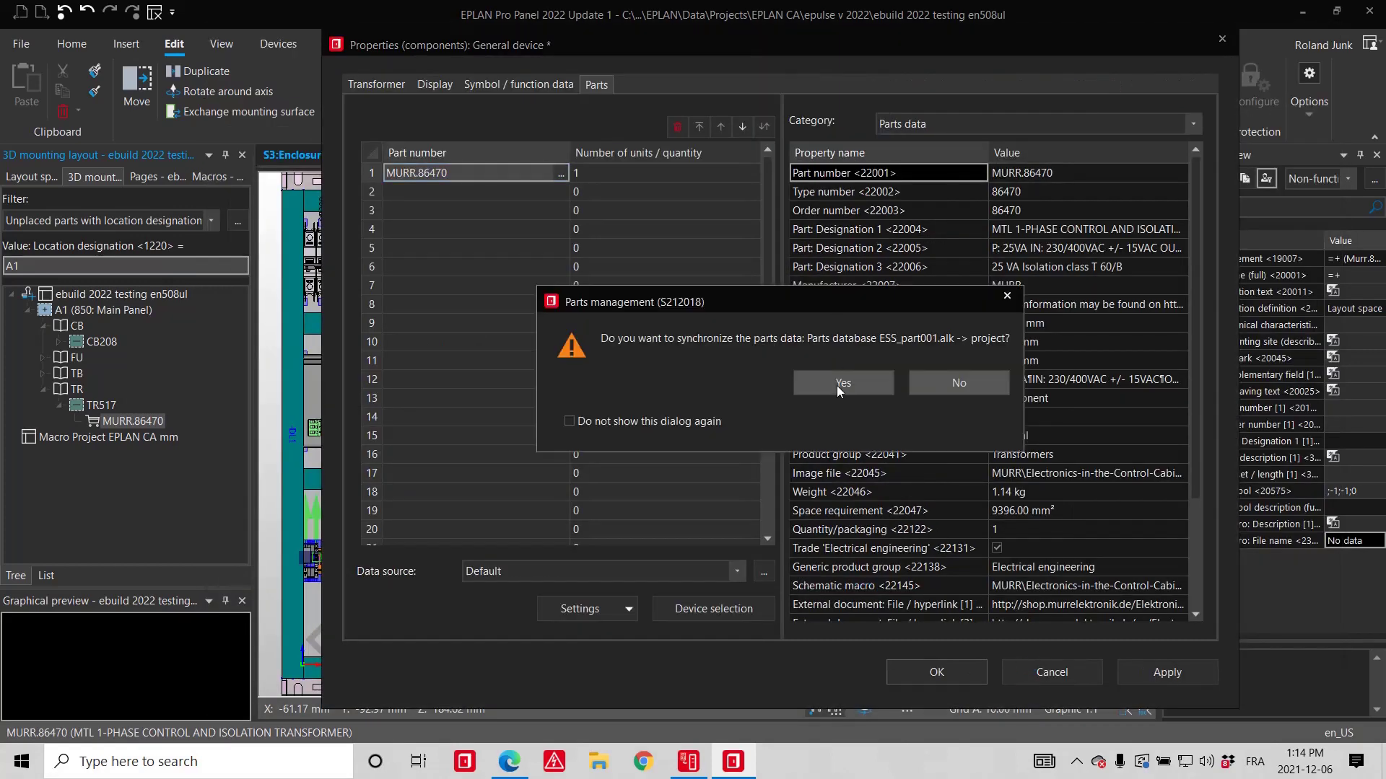
pyautogui.click(838, 384)
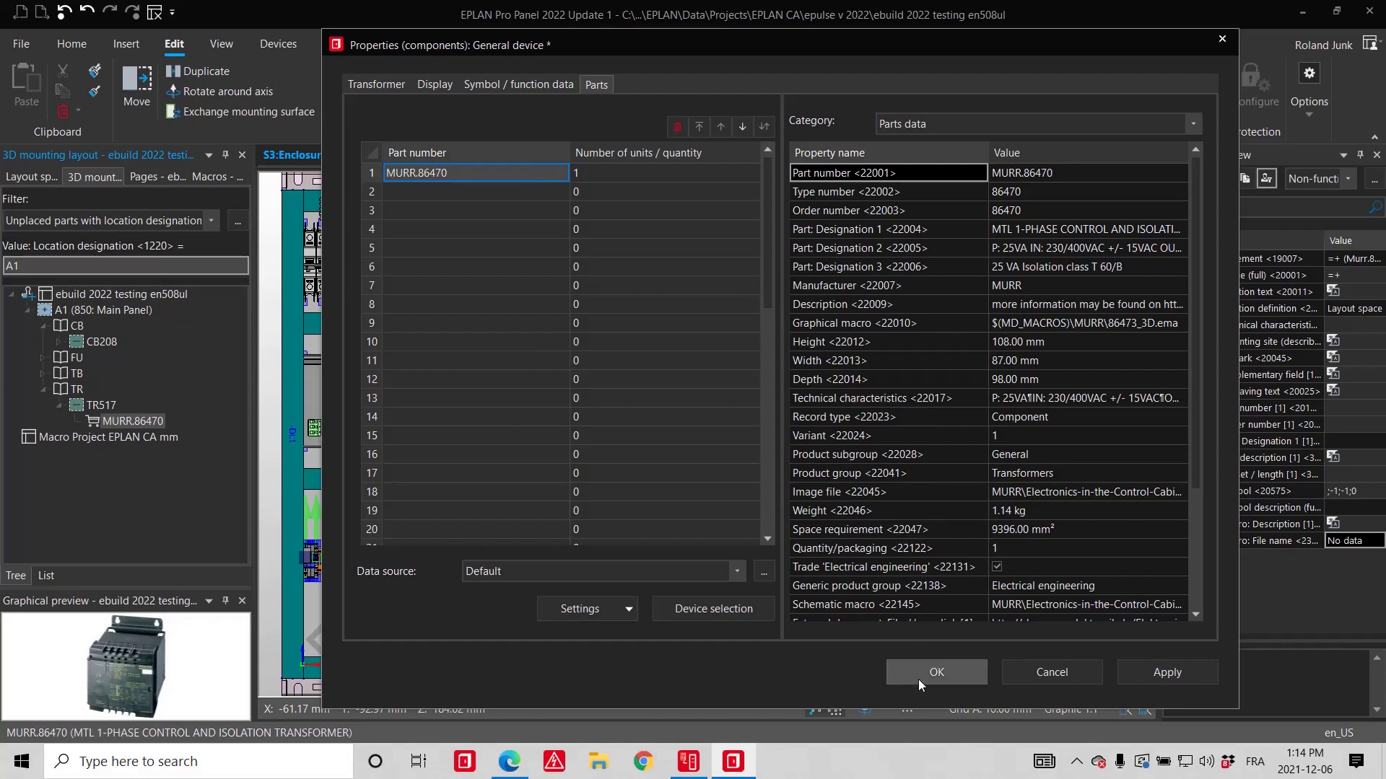
pyautogui.click(918, 678)
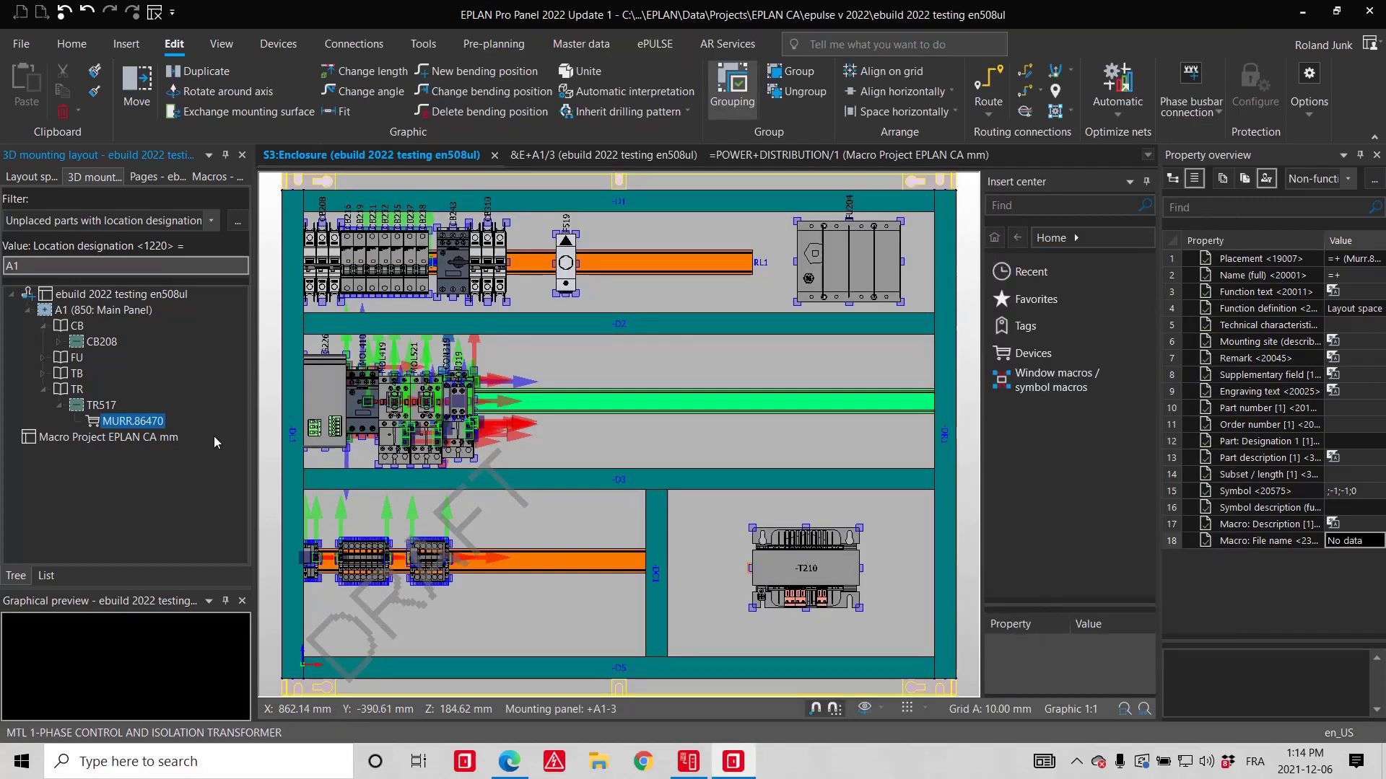
# Step: Drag TR517's MURR.86470 part onto the middle mounting rail of S3:Enclosure
pyautogui.click(88, 406)
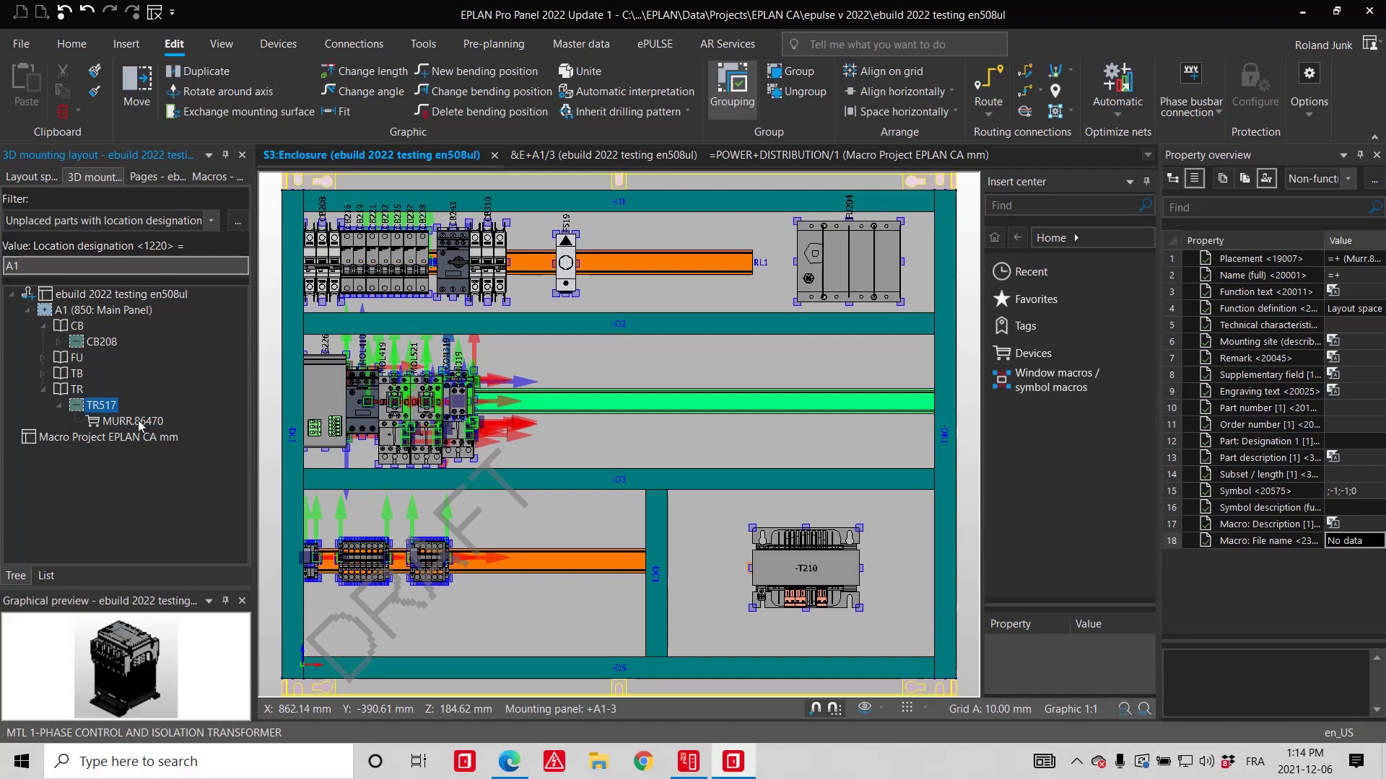
pyautogui.click(137, 420)
pyautogui.moveTo(139, 424); pyautogui.dragTo(577, 390)
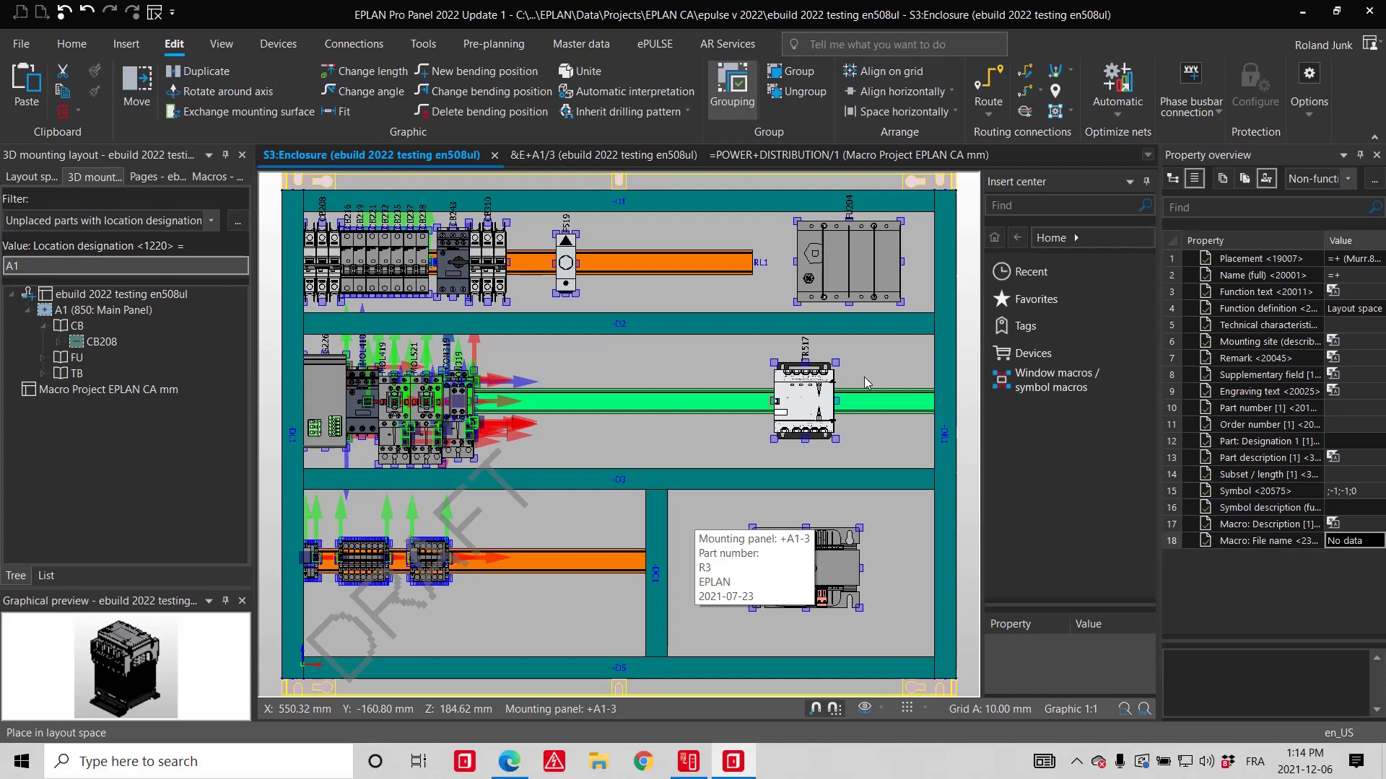
# Step: Shorten the middle rail so its end aligns with the upper rail's end
pyautogui.click(370, 70)
pyautogui.click(739, 256)
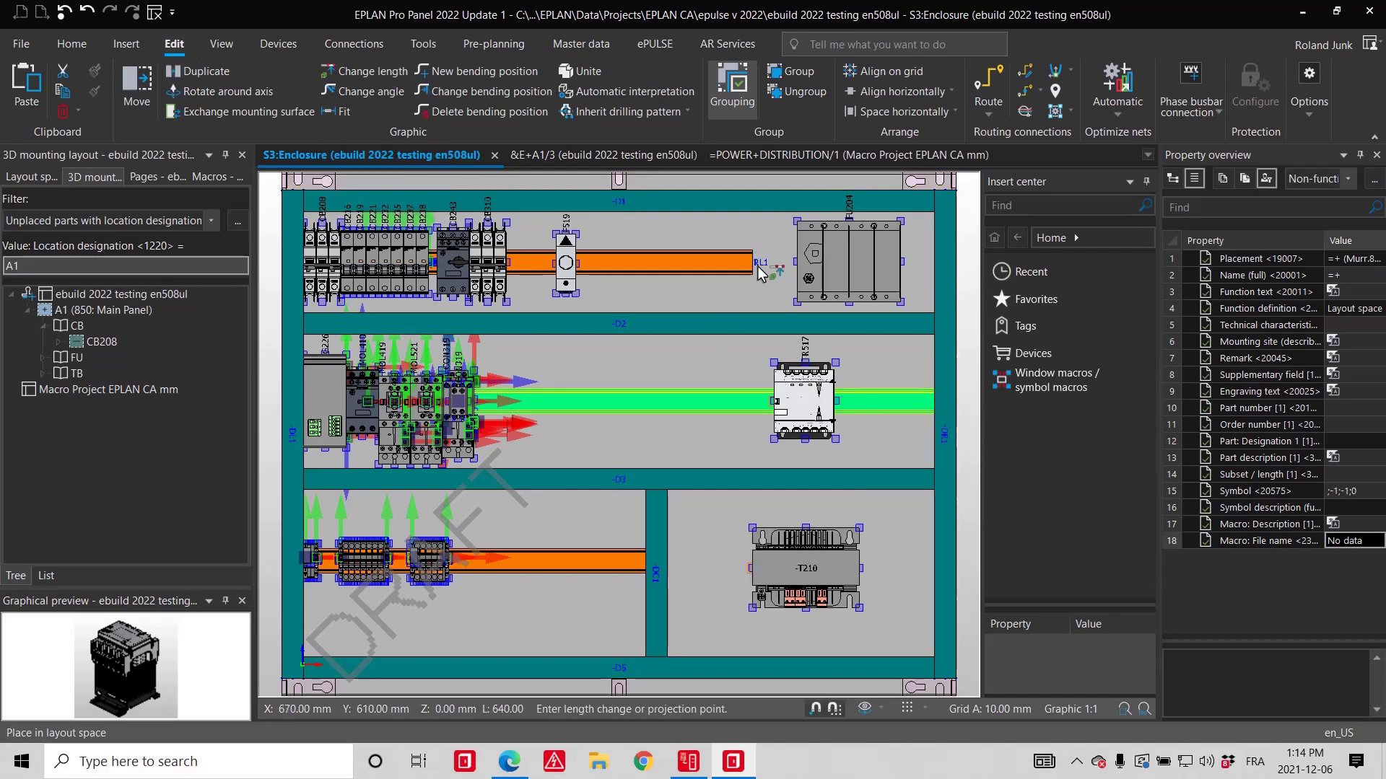
pyautogui.click(753, 269)
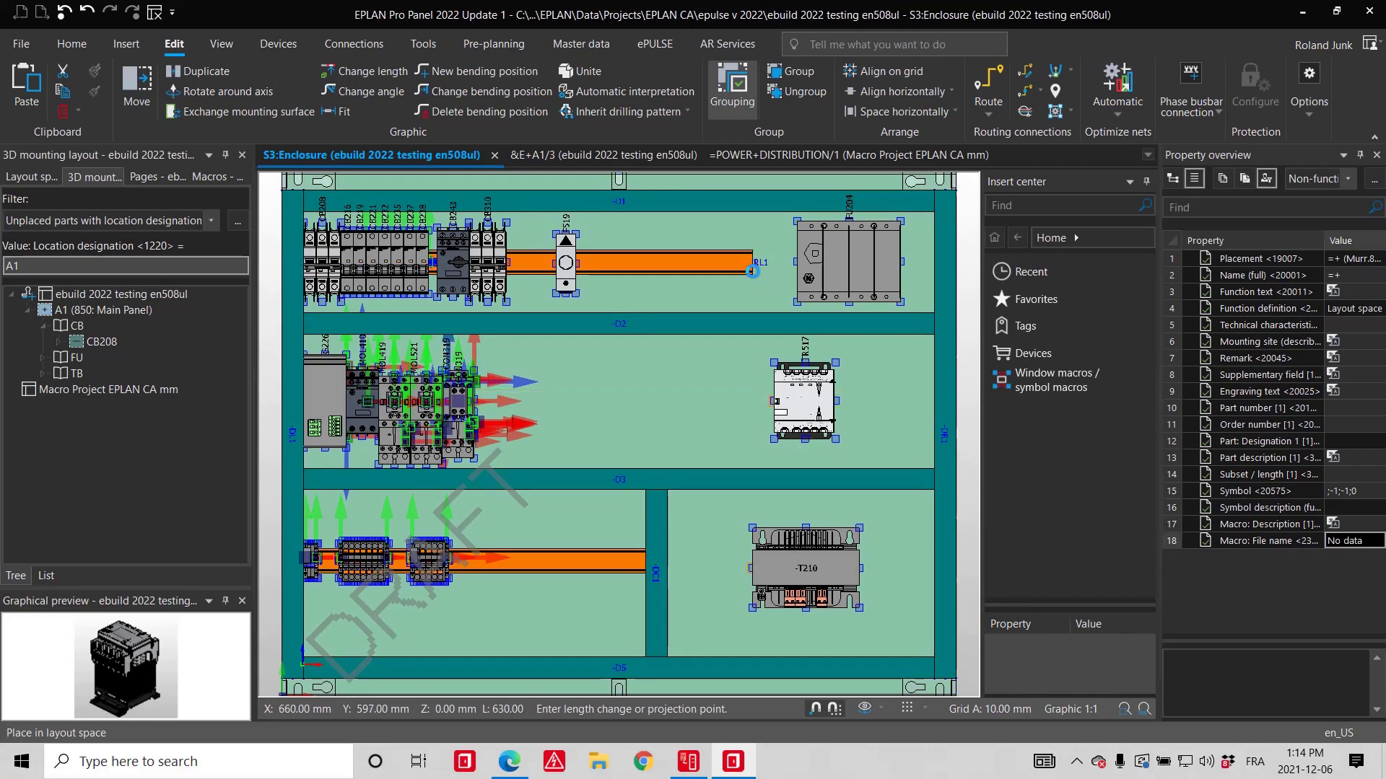
pyautogui.click(754, 271)
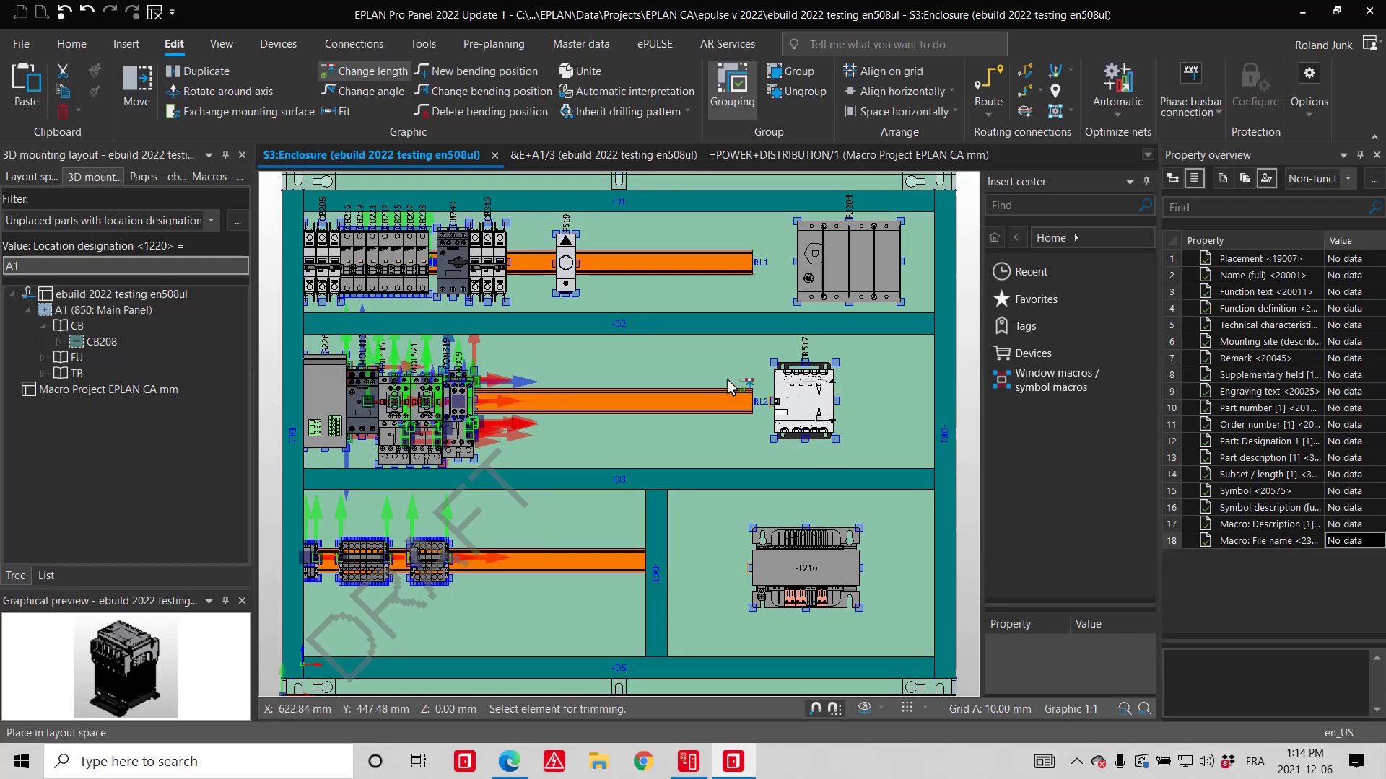
# Step: Move the TR517 transformer to its new position on the middle rail
pyautogui.click(791, 409)
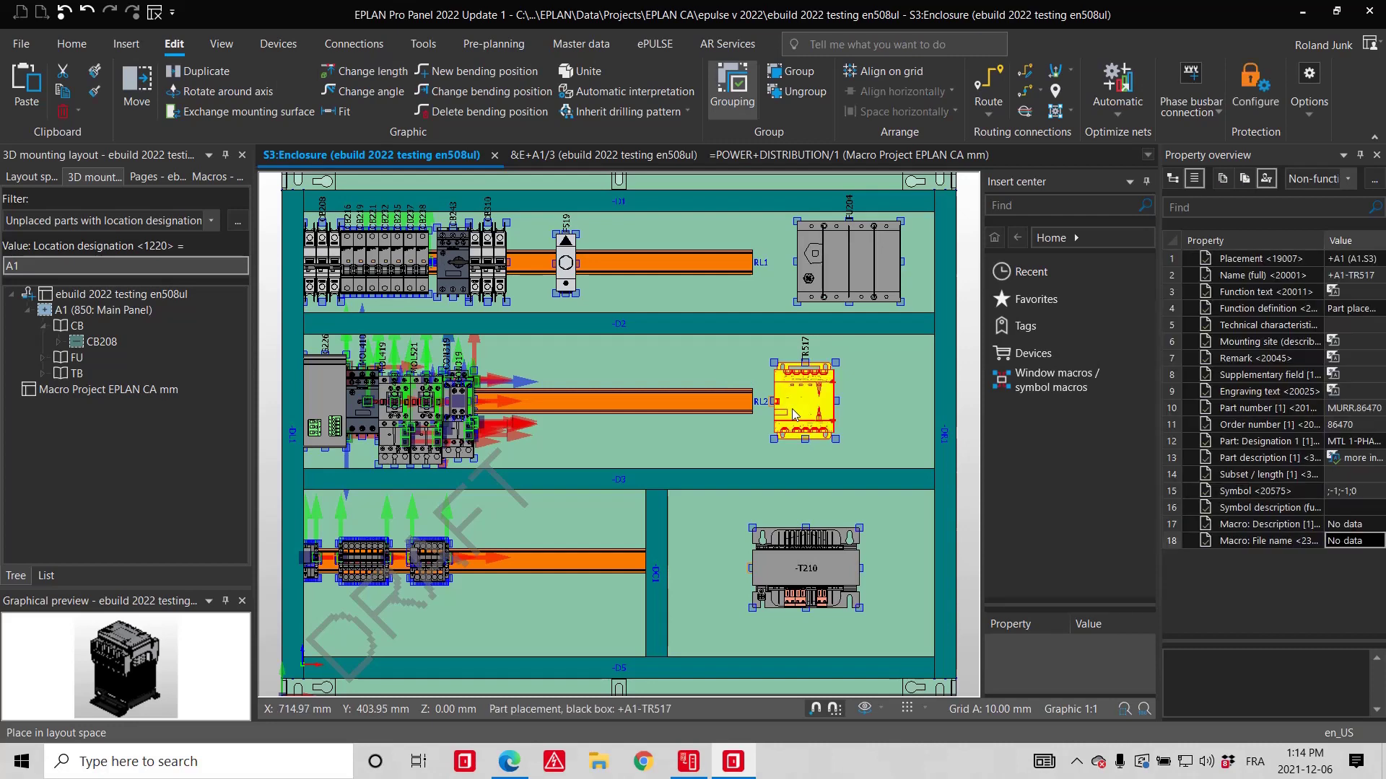
pyautogui.click(787, 408)
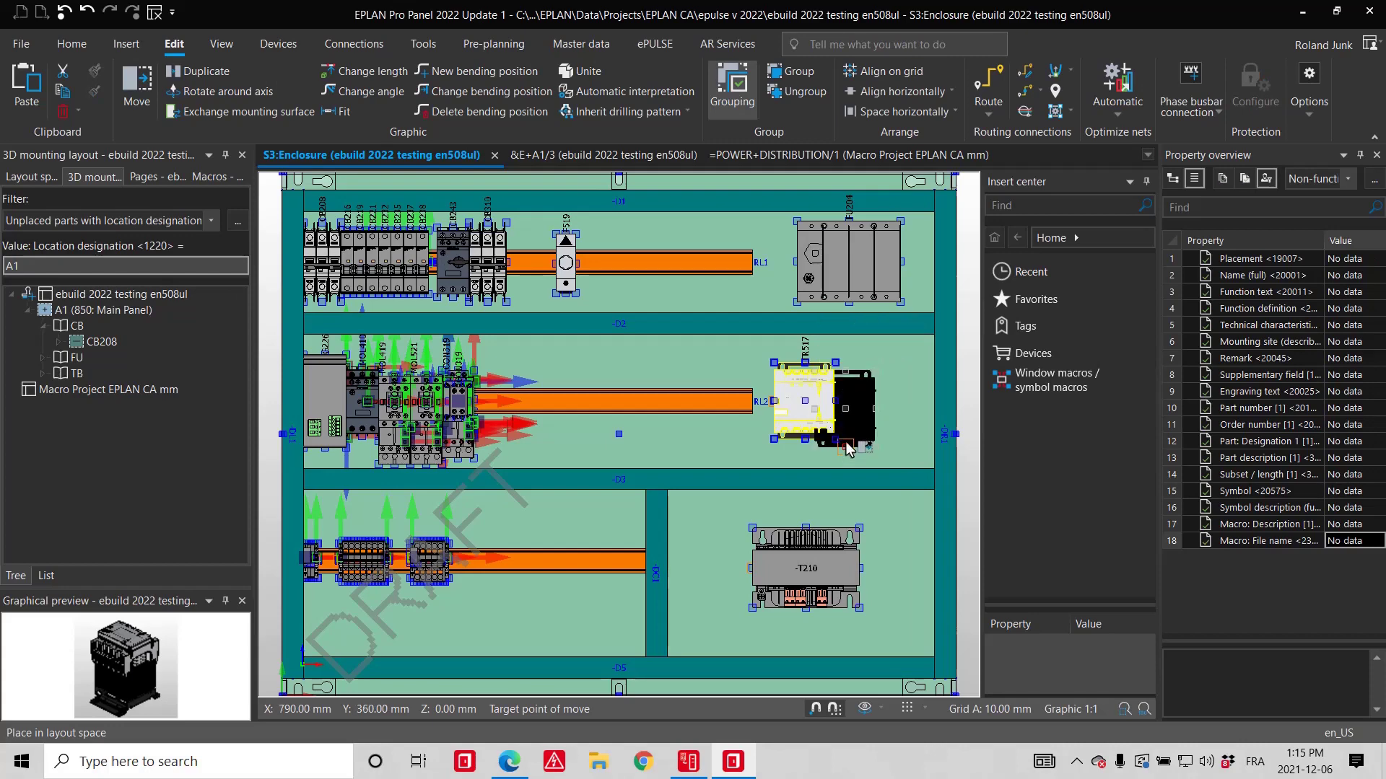
pyautogui.click(870, 441)
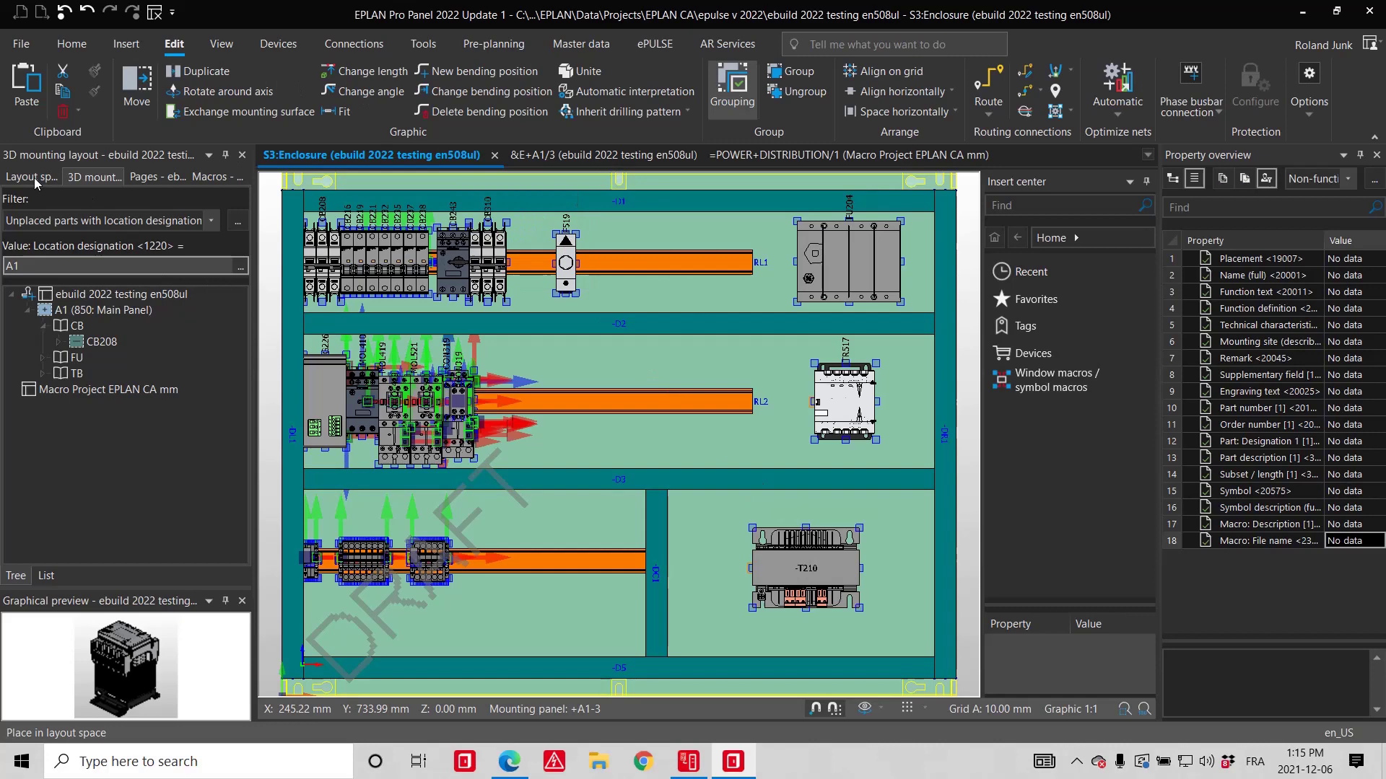
# Step: Select the whole project in the Pages tree and update all project reports
pyautogui.click(153, 178)
pyautogui.click(122, 294)
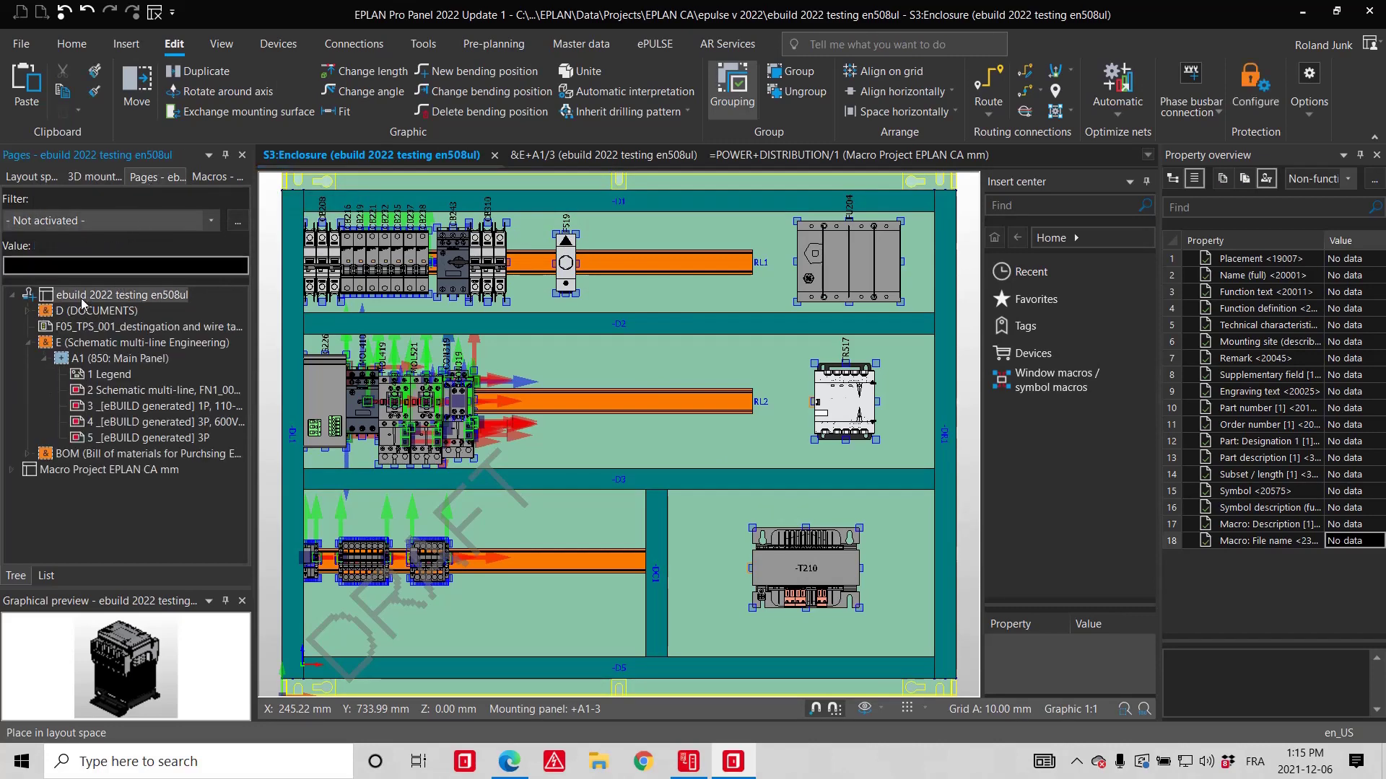
pyautogui.click(434, 48)
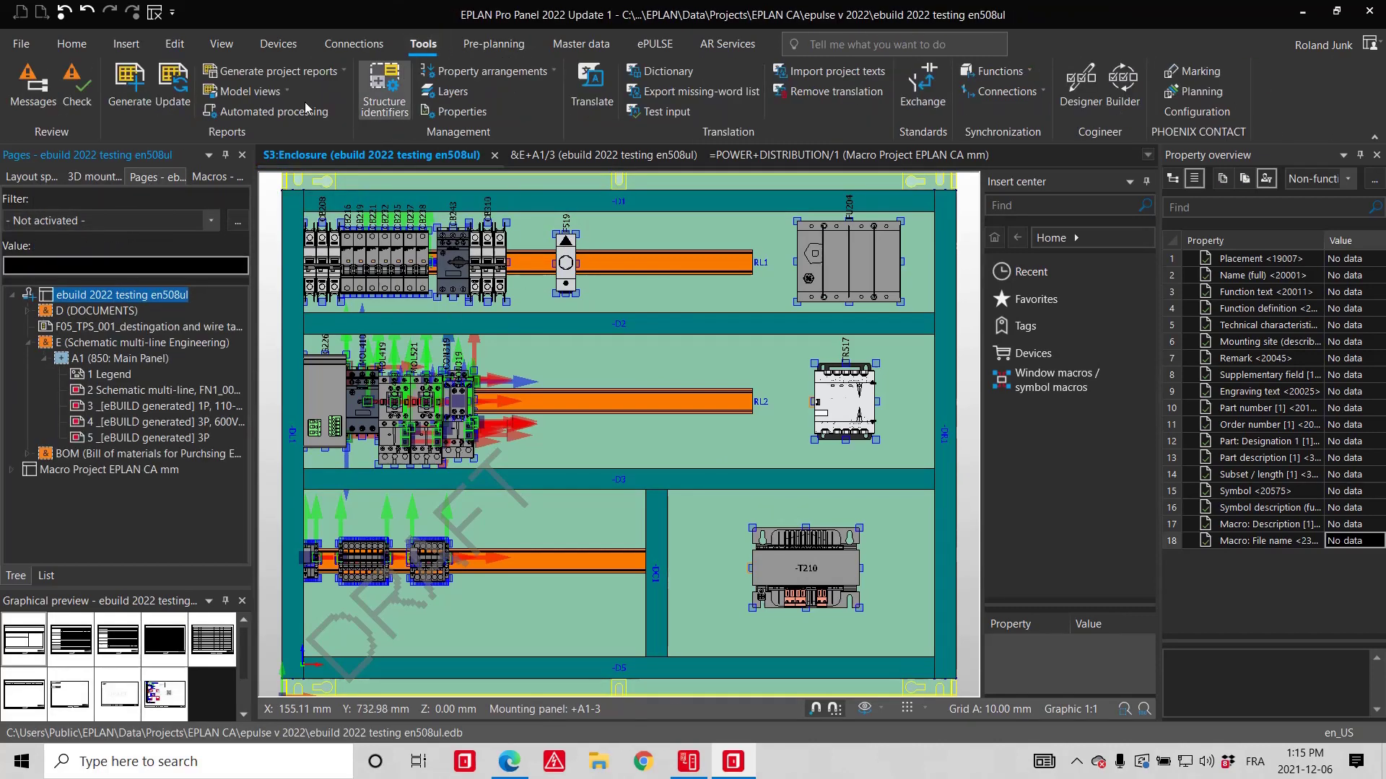
pyautogui.click(275, 73)
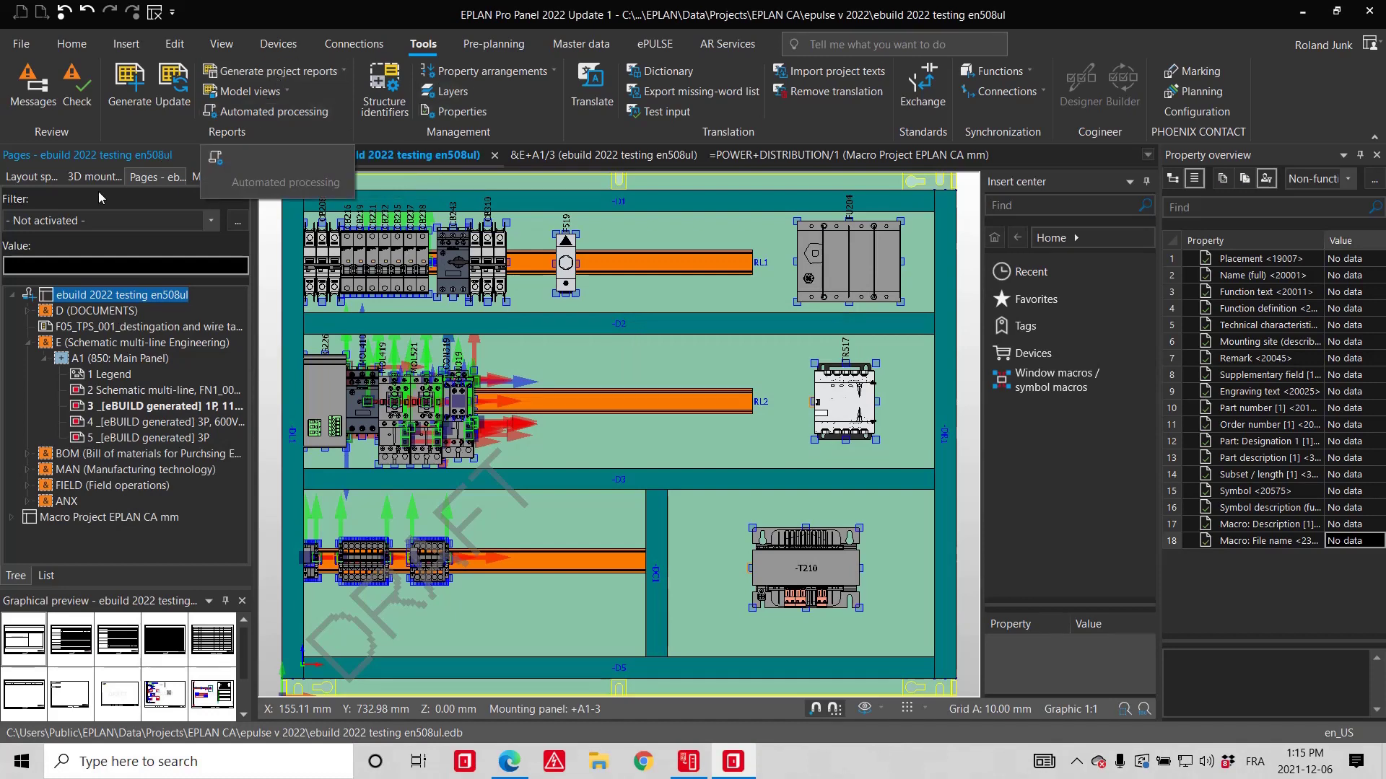
# Step: Open S3:Enclosure in the 3D view with mounting aids hidden
pyautogui.click(40, 180)
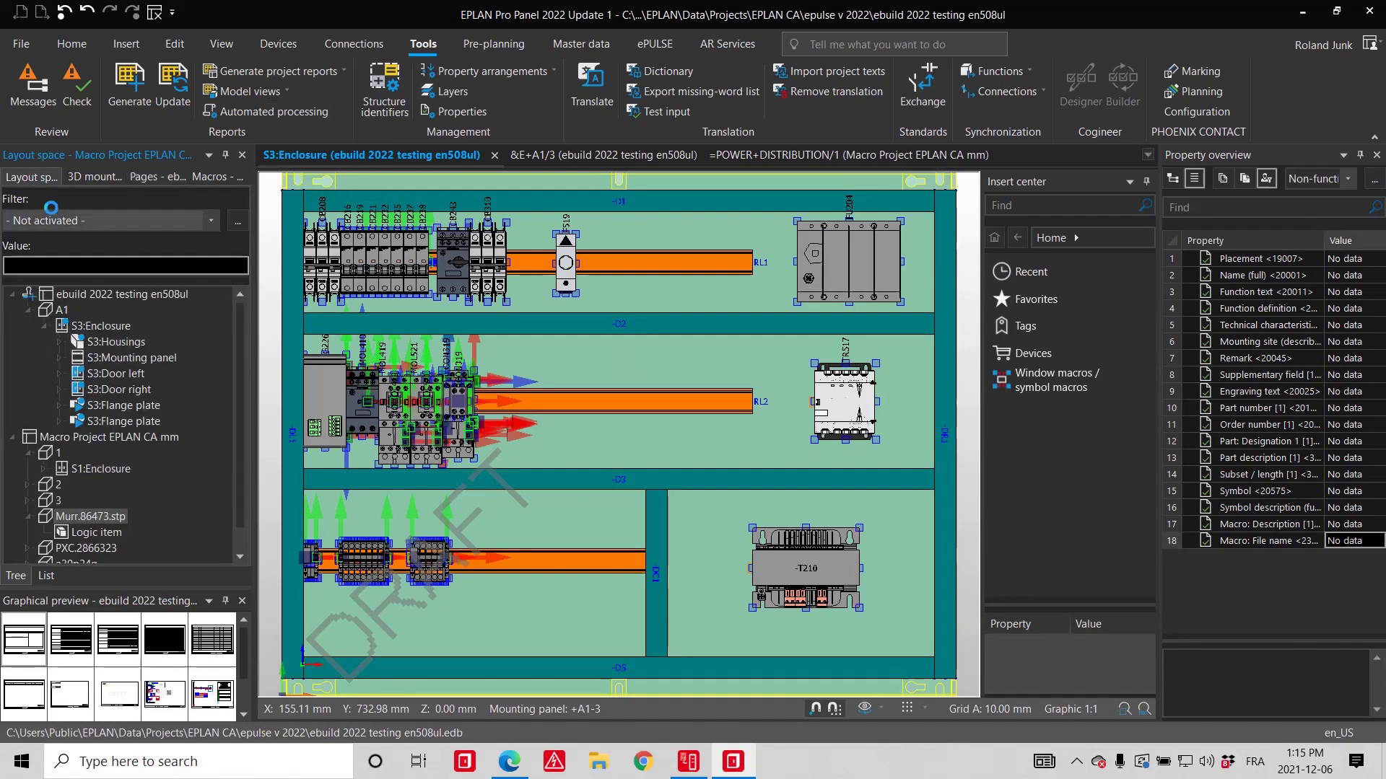
pyautogui.click(87, 326)
pyautogui.doubleClick(87, 326)
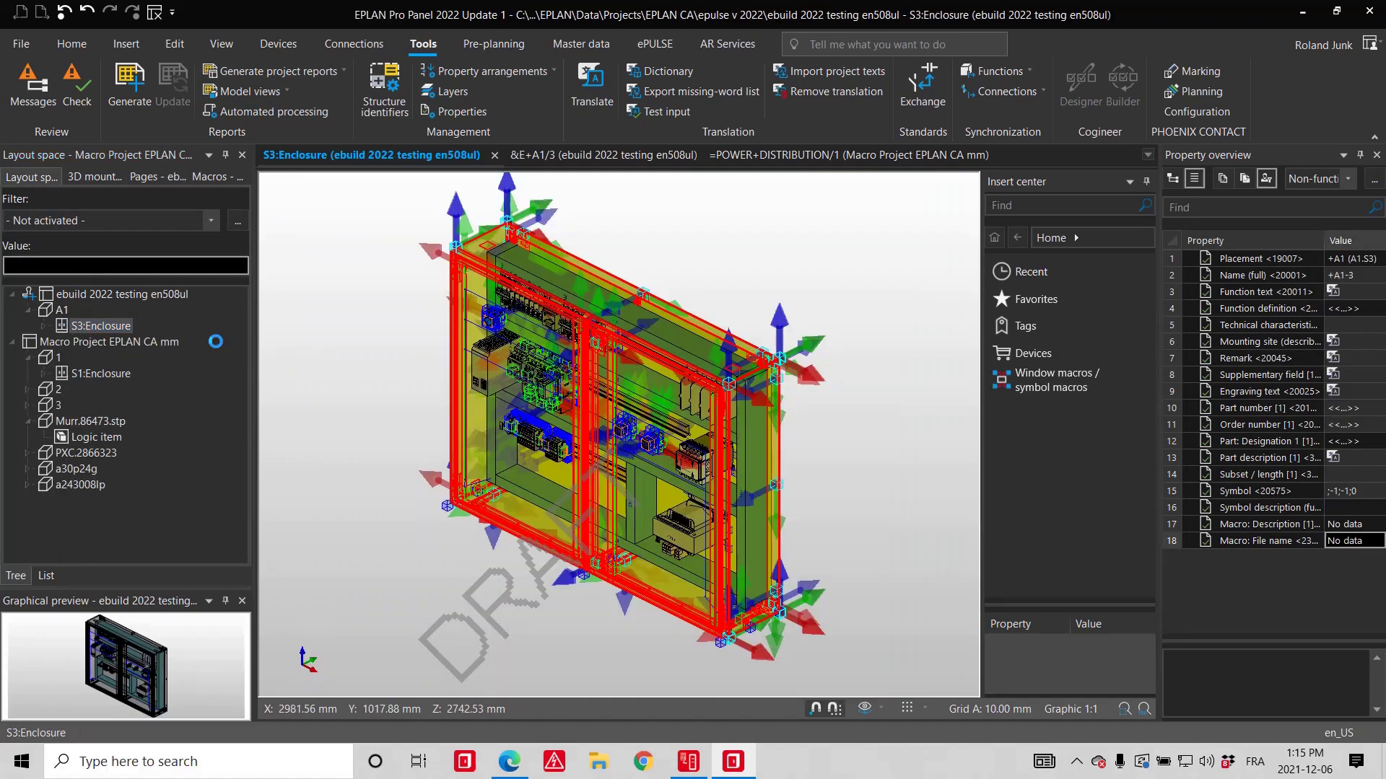
pyautogui.click(219, 44)
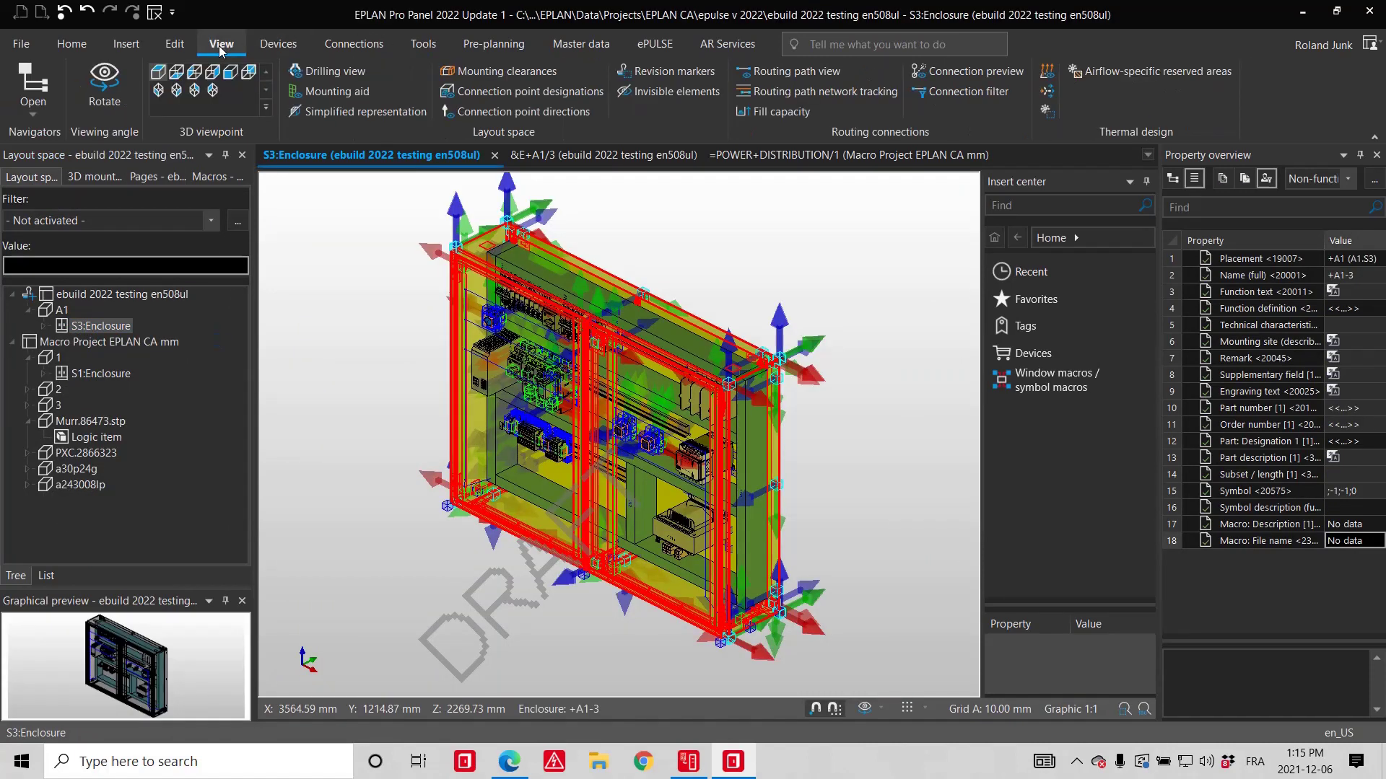
pyautogui.click(330, 92)
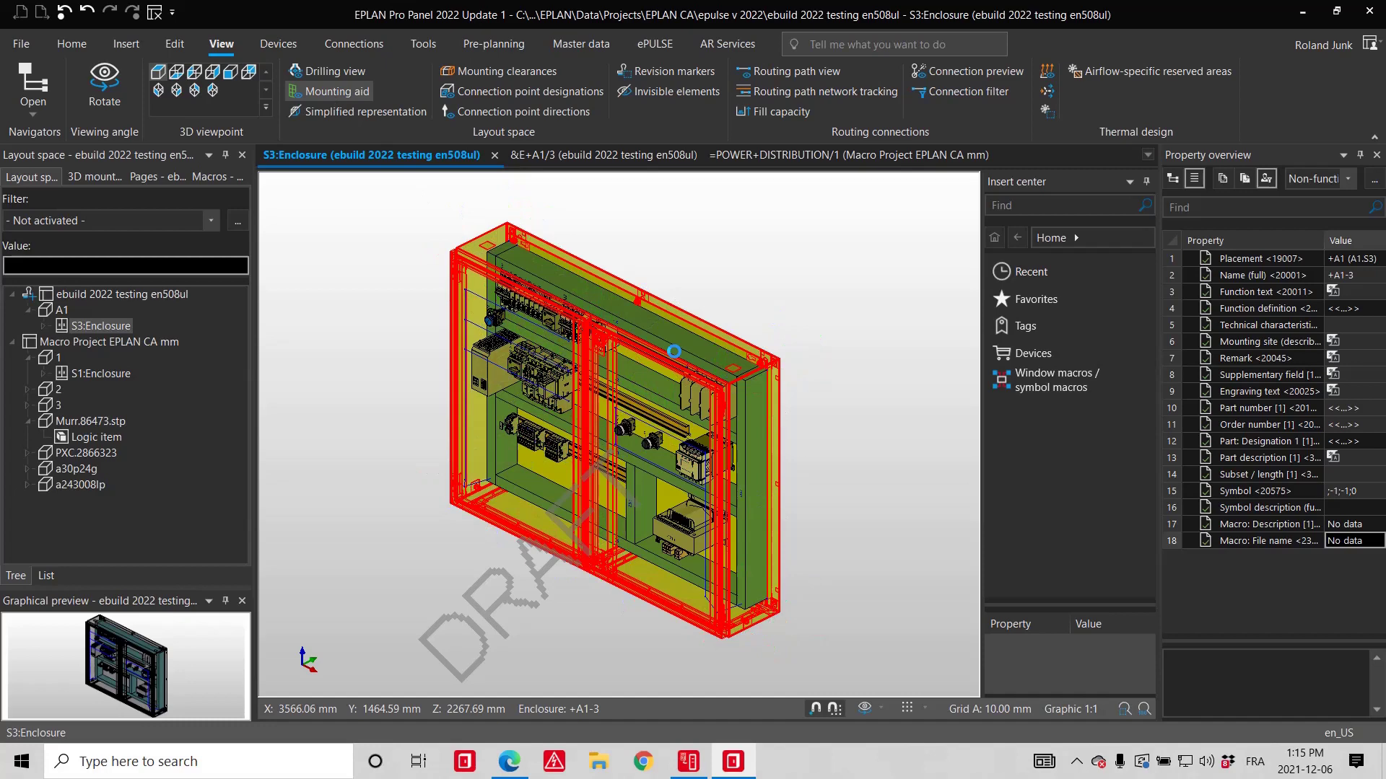
# Step: Box-select all enclosure parts and route their connections
pyautogui.click(799, 647)
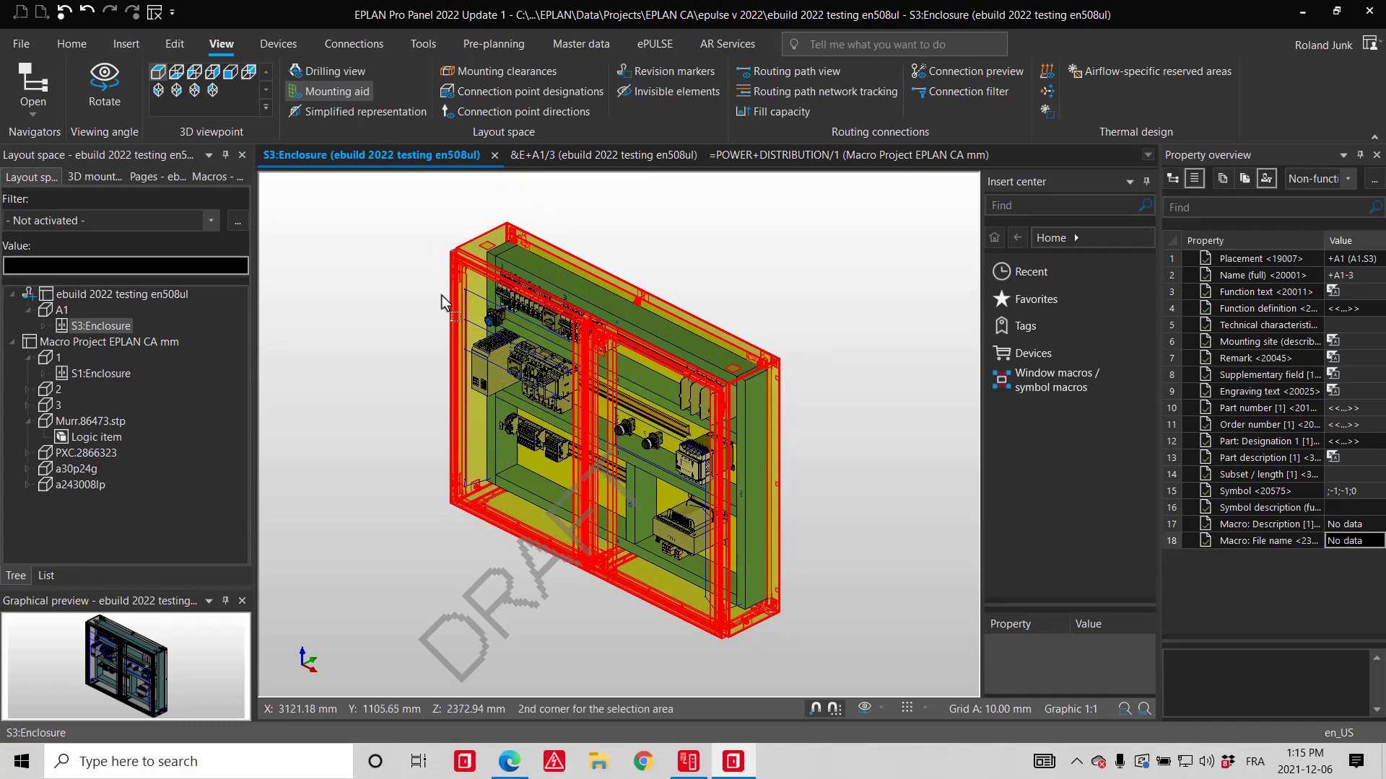
pyautogui.click(395, 216)
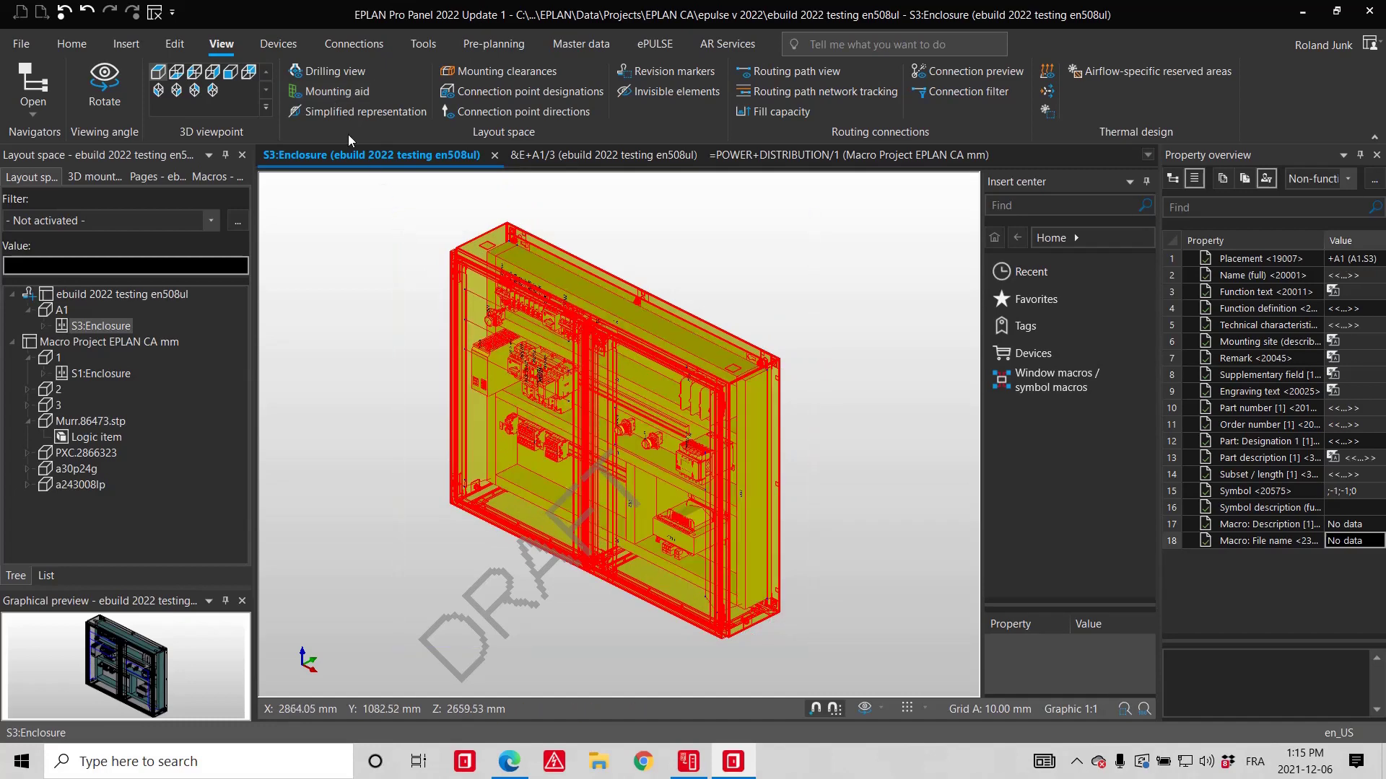
pyautogui.click(180, 45)
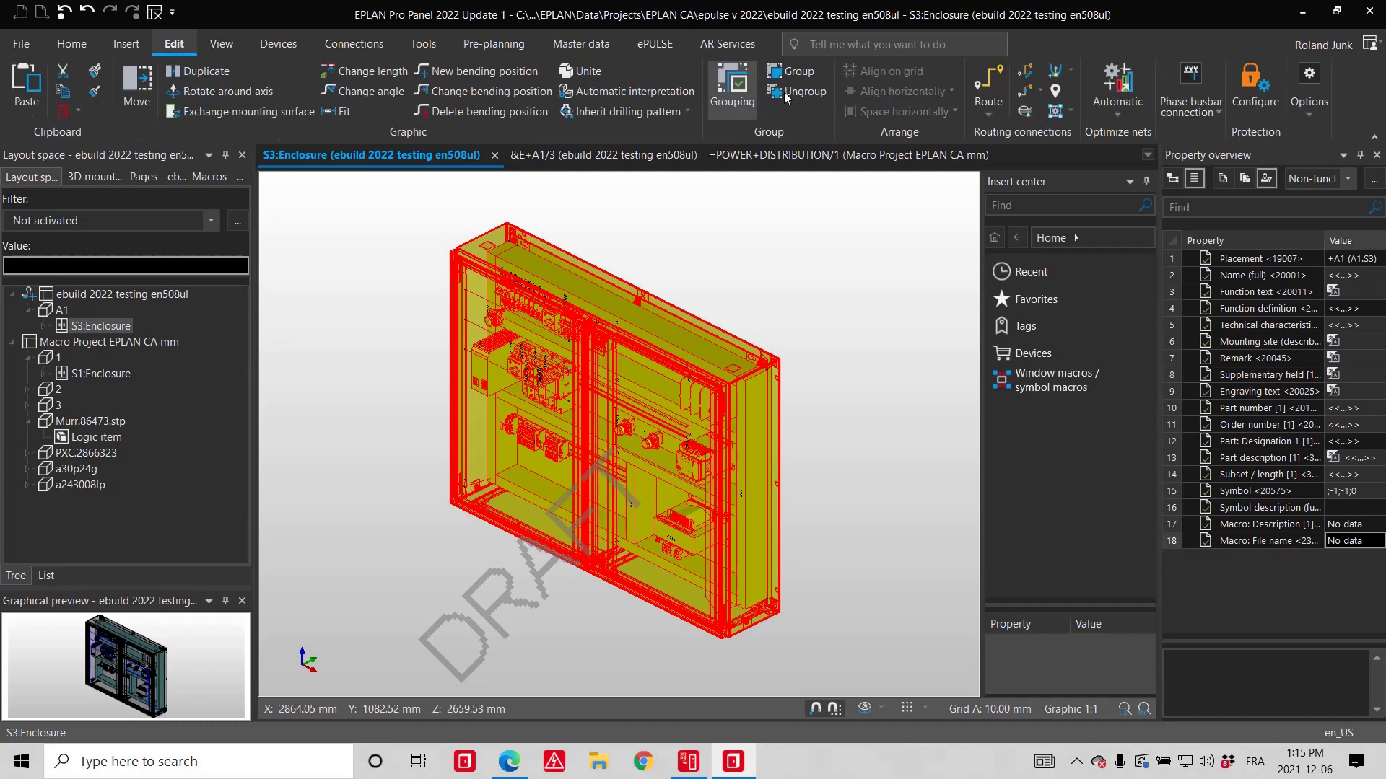
pyautogui.click(988, 85)
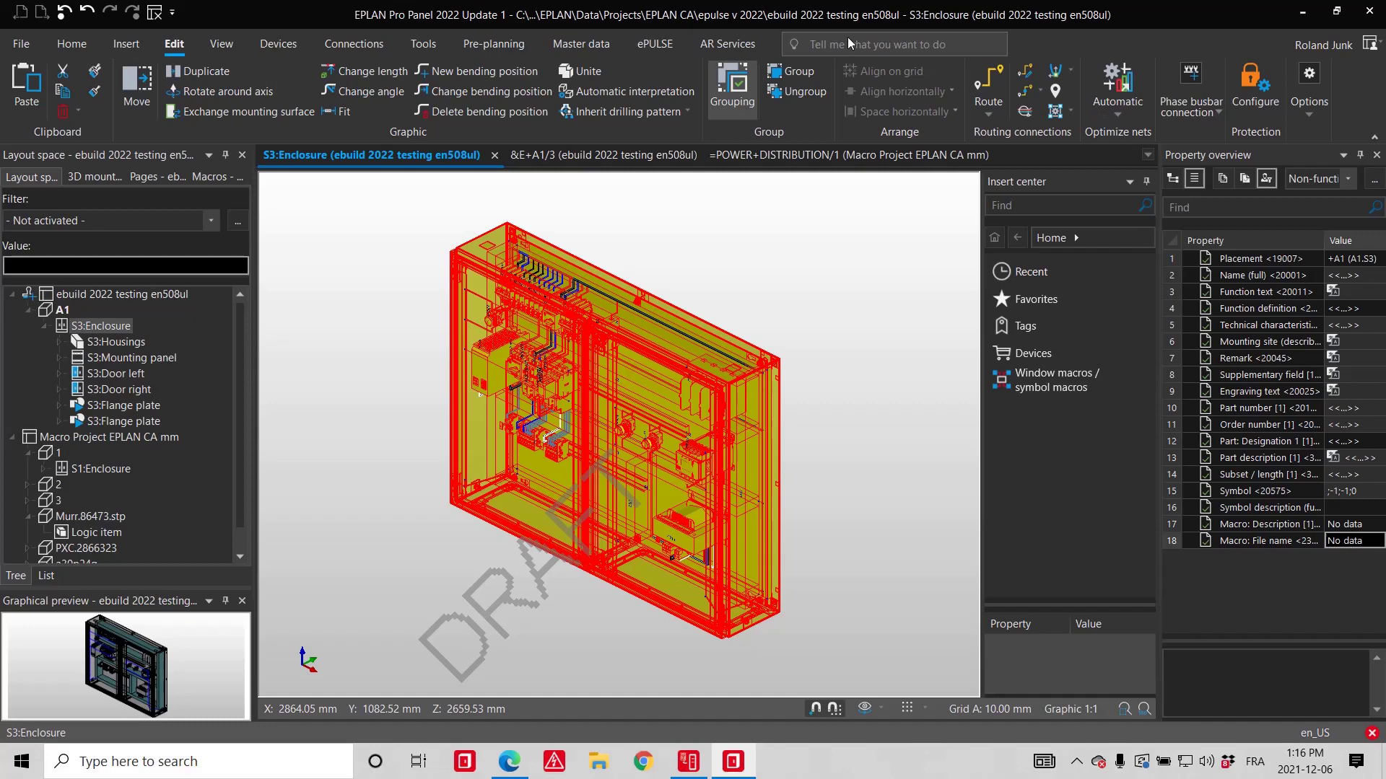
# Step: Update the TA, WF and W manufacturing reports under MAN
pyautogui.click(153, 177)
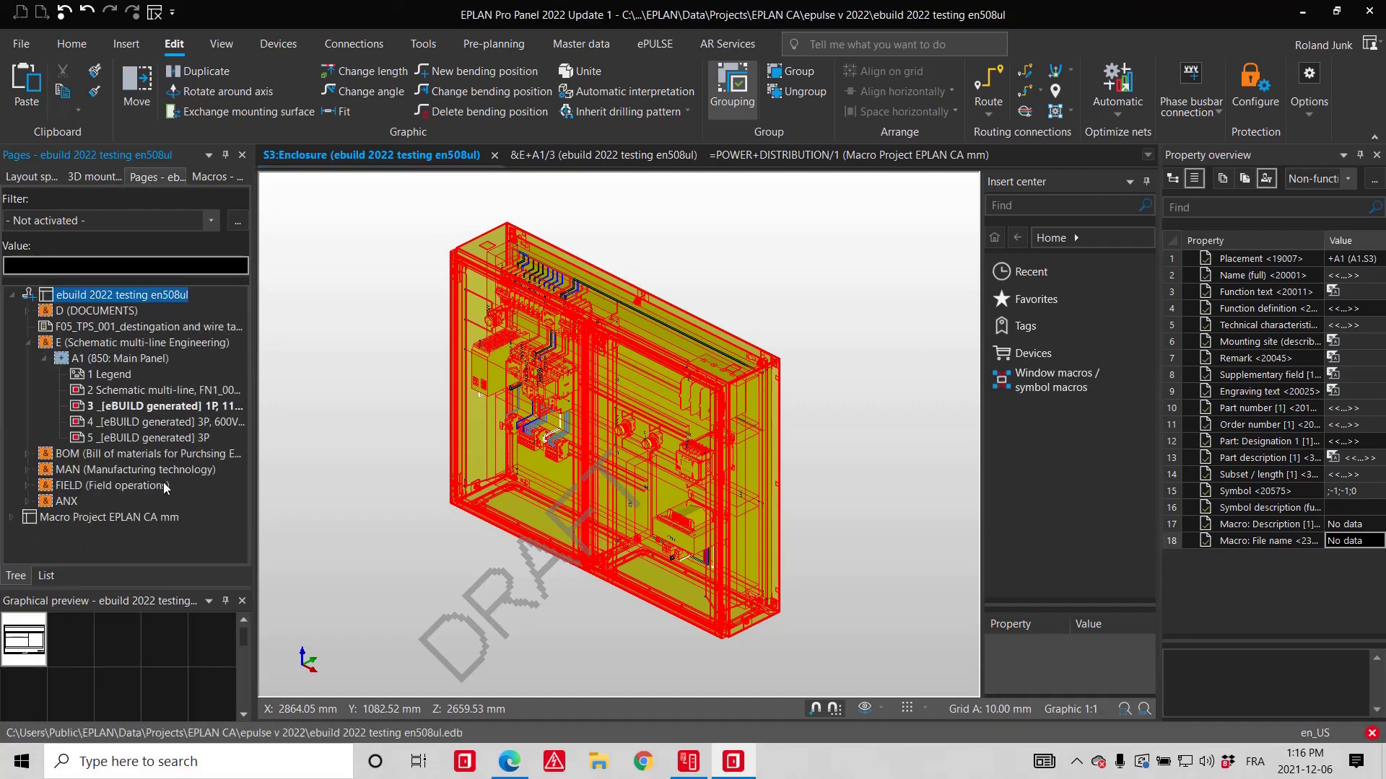
pyautogui.doubleClick(98, 470)
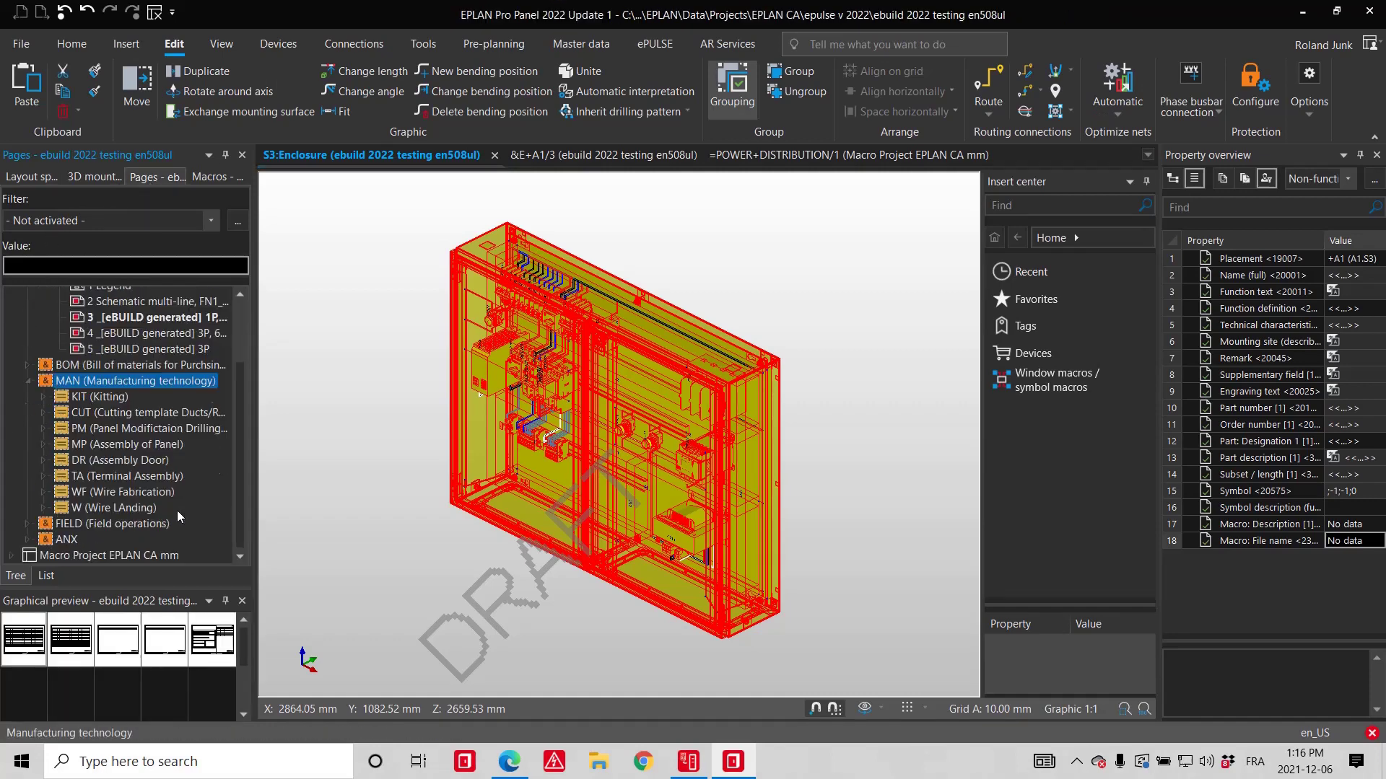
pyautogui.click(122, 481)
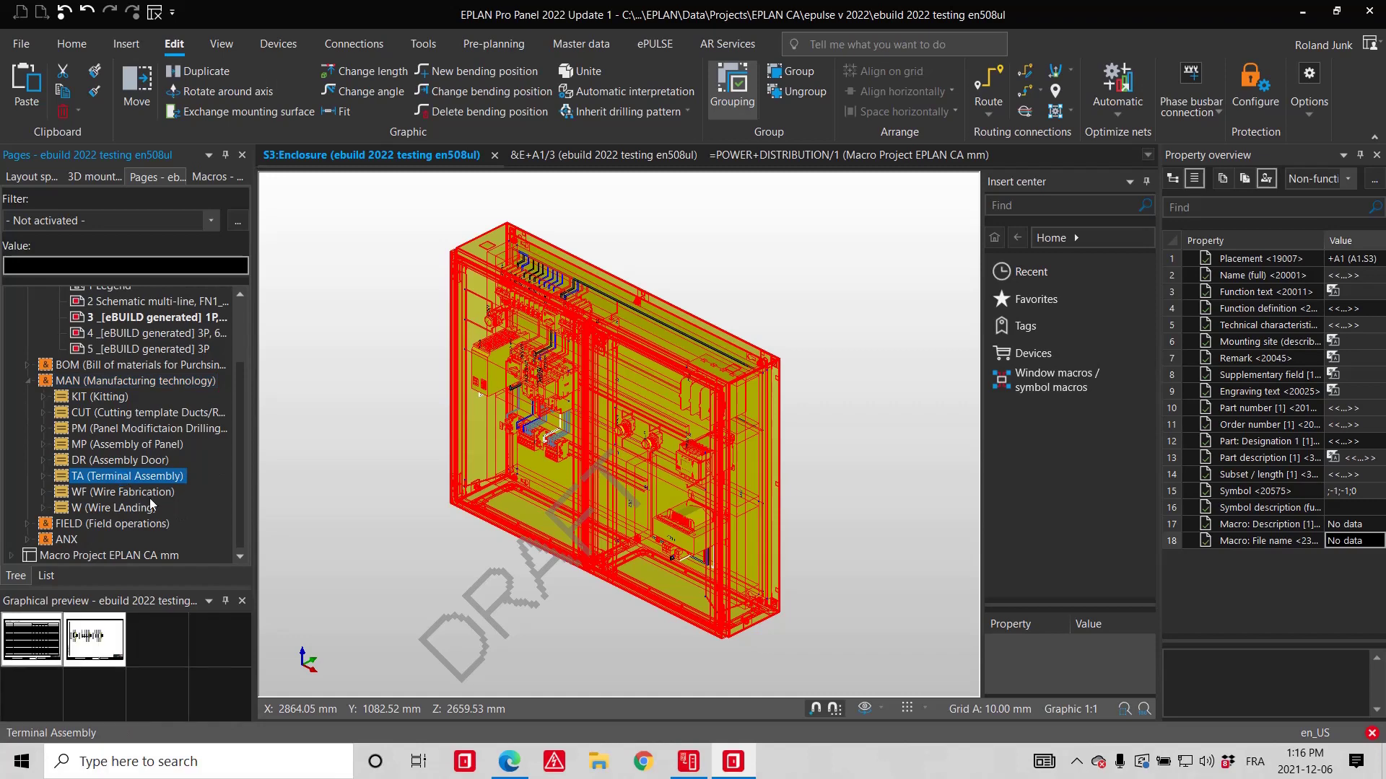
pyautogui.keyDown('shift'); pyautogui.click(129, 508); pyautogui.keyUp('shift')
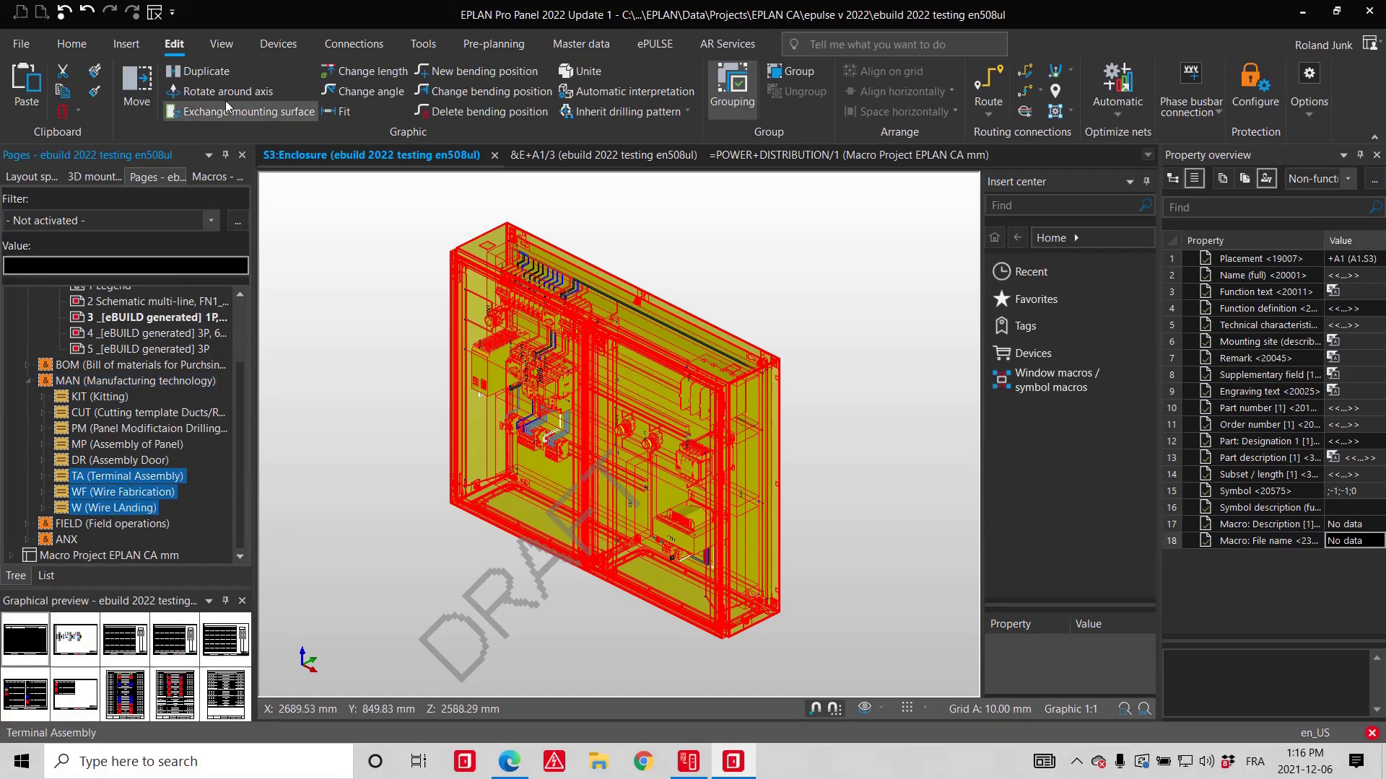
pyautogui.click(430, 48)
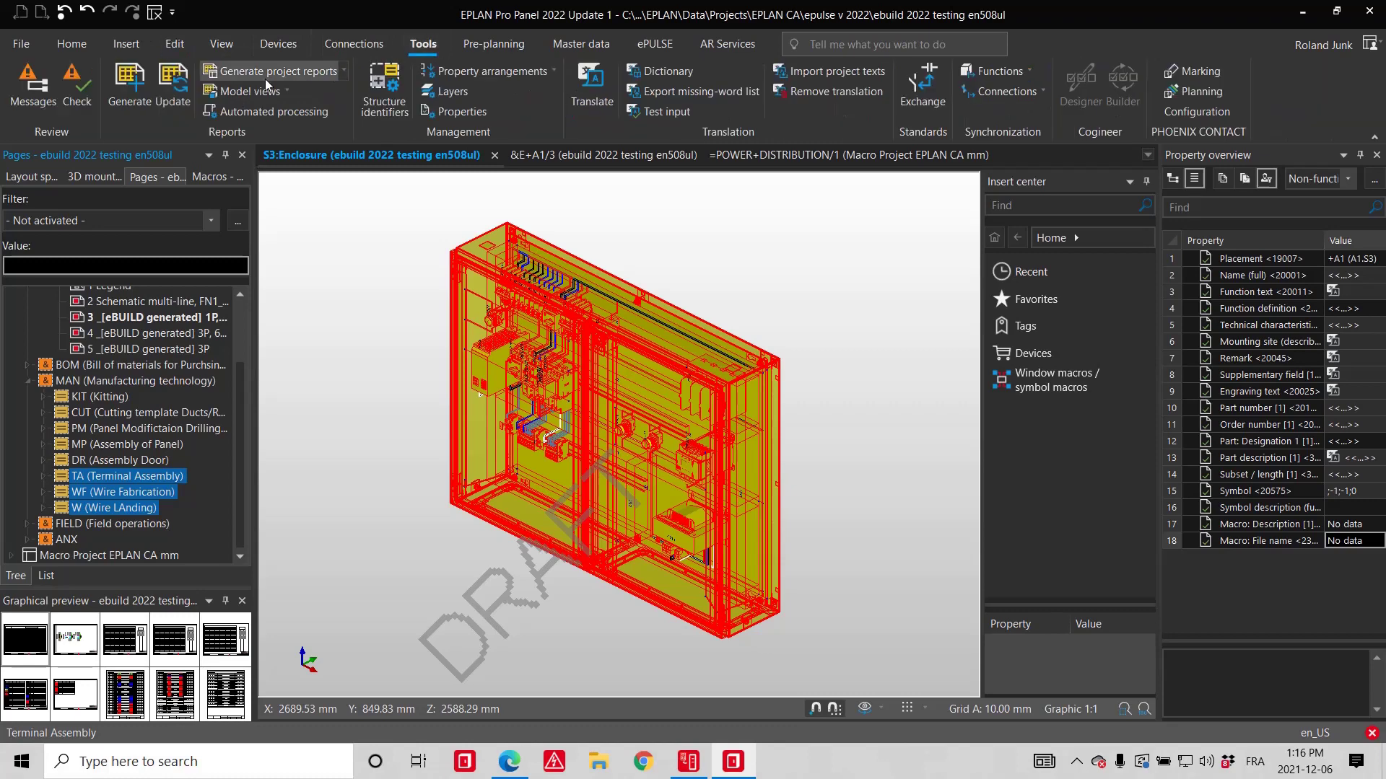
pyautogui.click(169, 79)
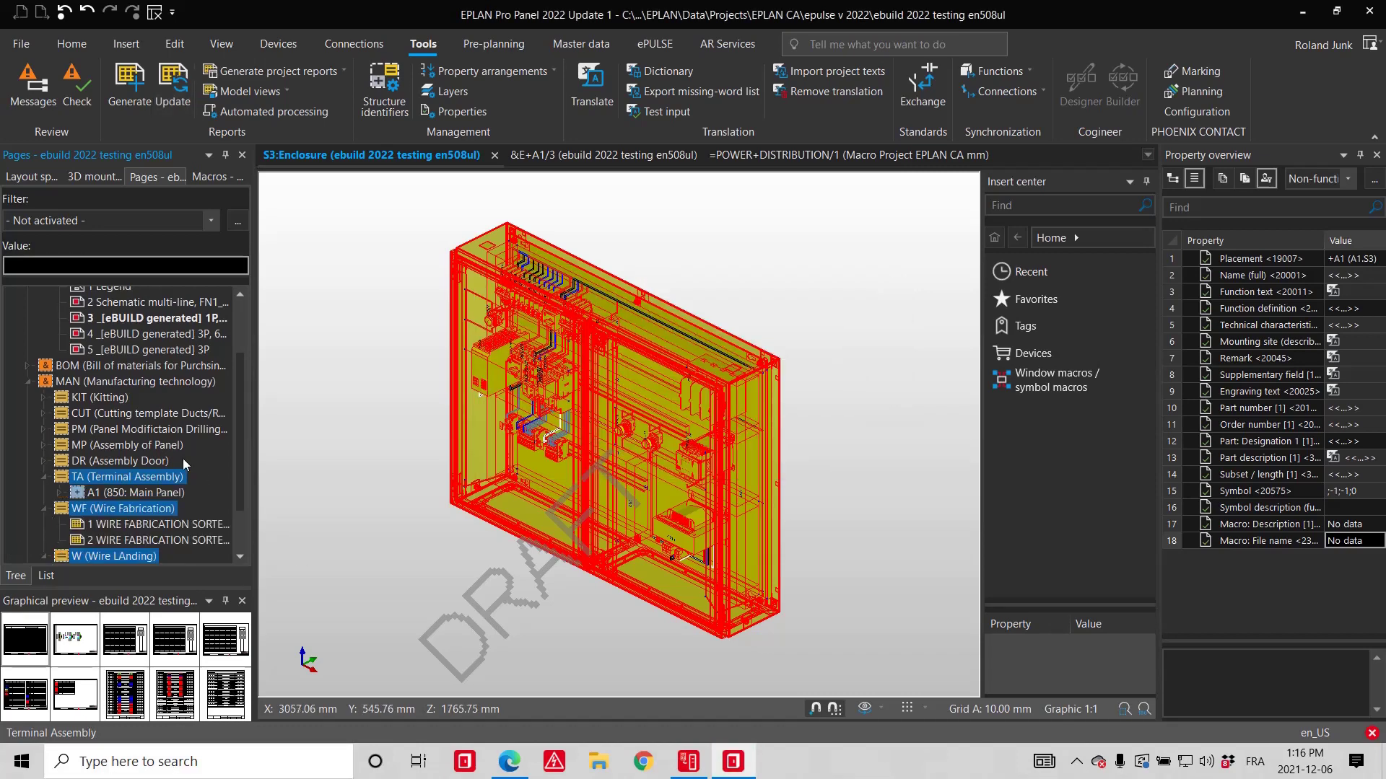
# Step: Open the first W Internal Connection list page to check wire lengths and gauges
pyautogui.scroll(-2, 184, 457)
pyautogui.doubleClick(128, 508)
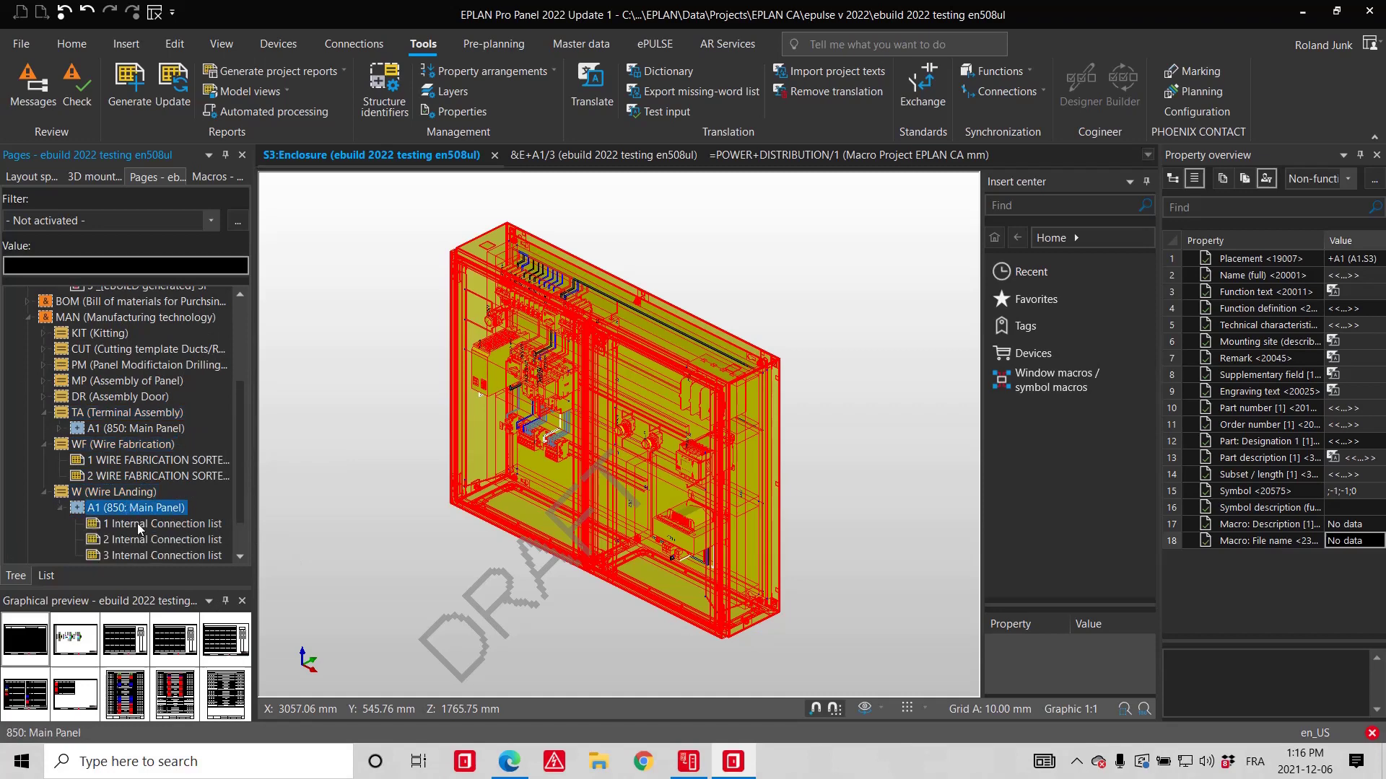
pyautogui.click(145, 525)
pyautogui.doubleClick(145, 525)
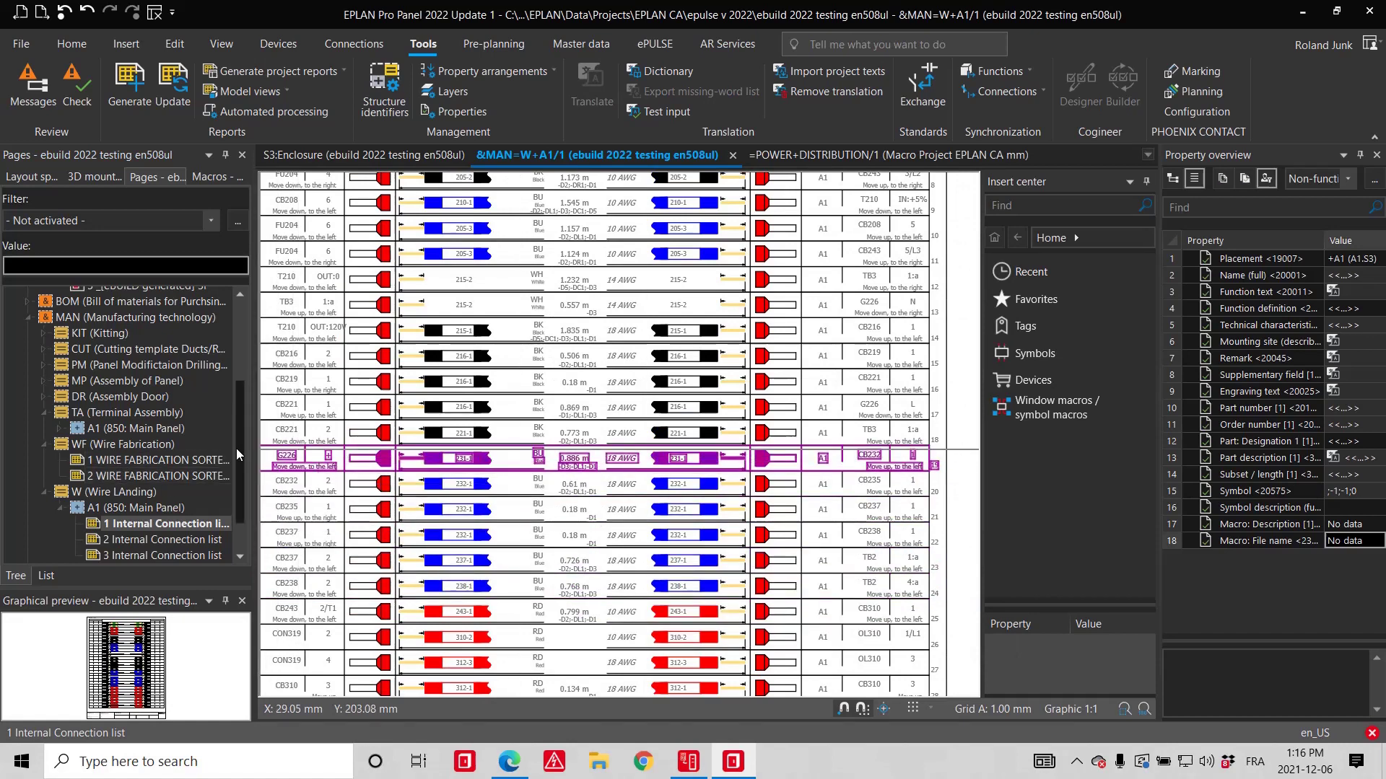
# Step: Return to multi-line schematic page &E+A1/2
pyautogui.moveTo(236, 448); pyautogui.dragTo(169, 307)
pyautogui.click(117, 390)
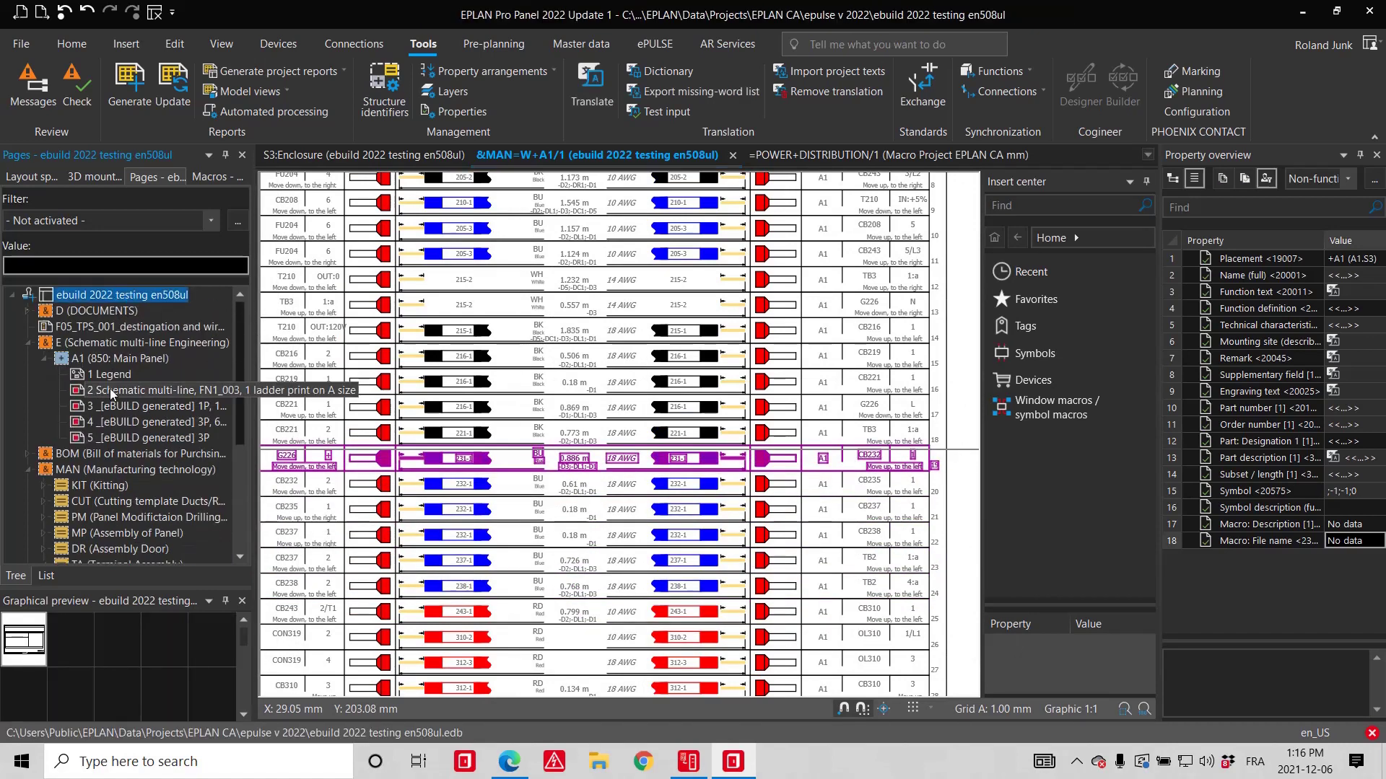
pyautogui.doubleClick(117, 390)
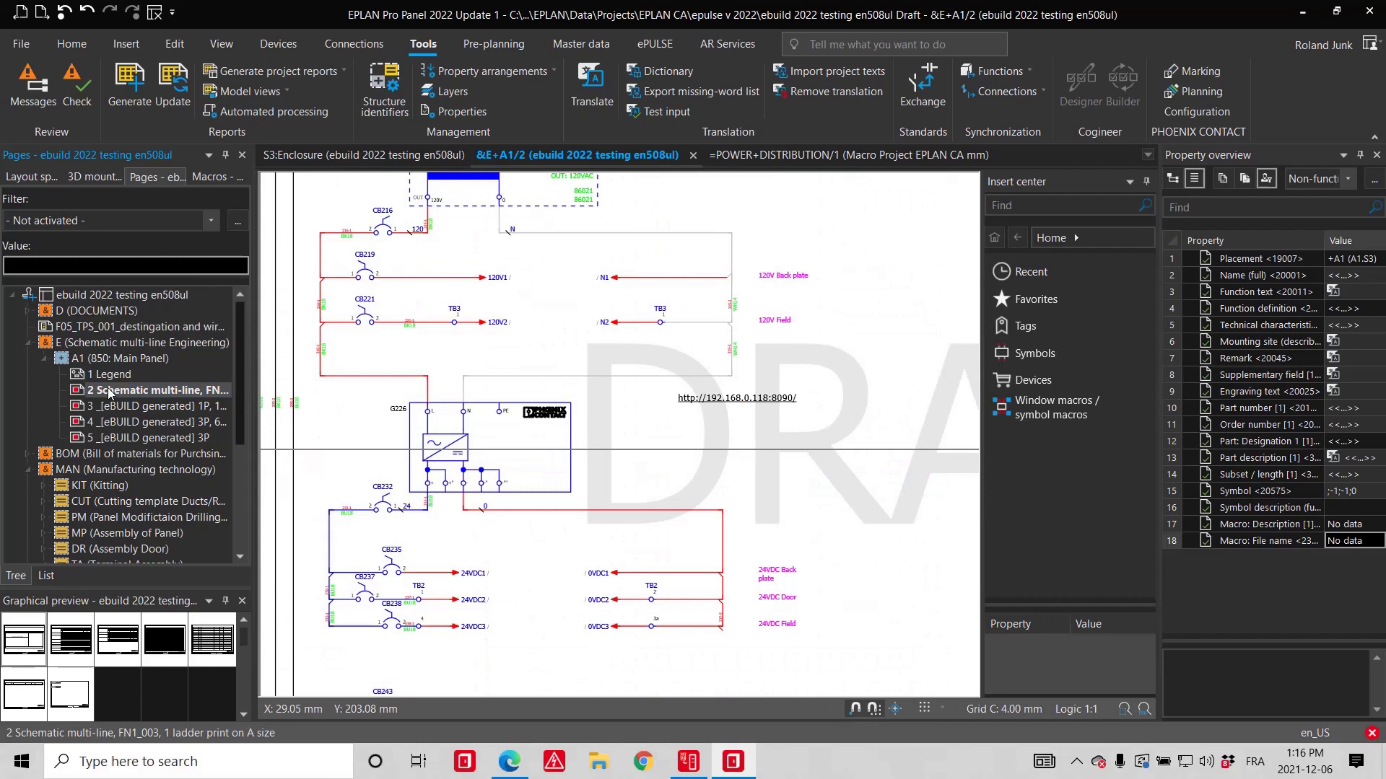
# Step: Export the project for Smart Wiring to C:\SmartWiring Data as ebuild 2022 testing en508ul.epdz, overwriting it
pyautogui.click(113, 294)
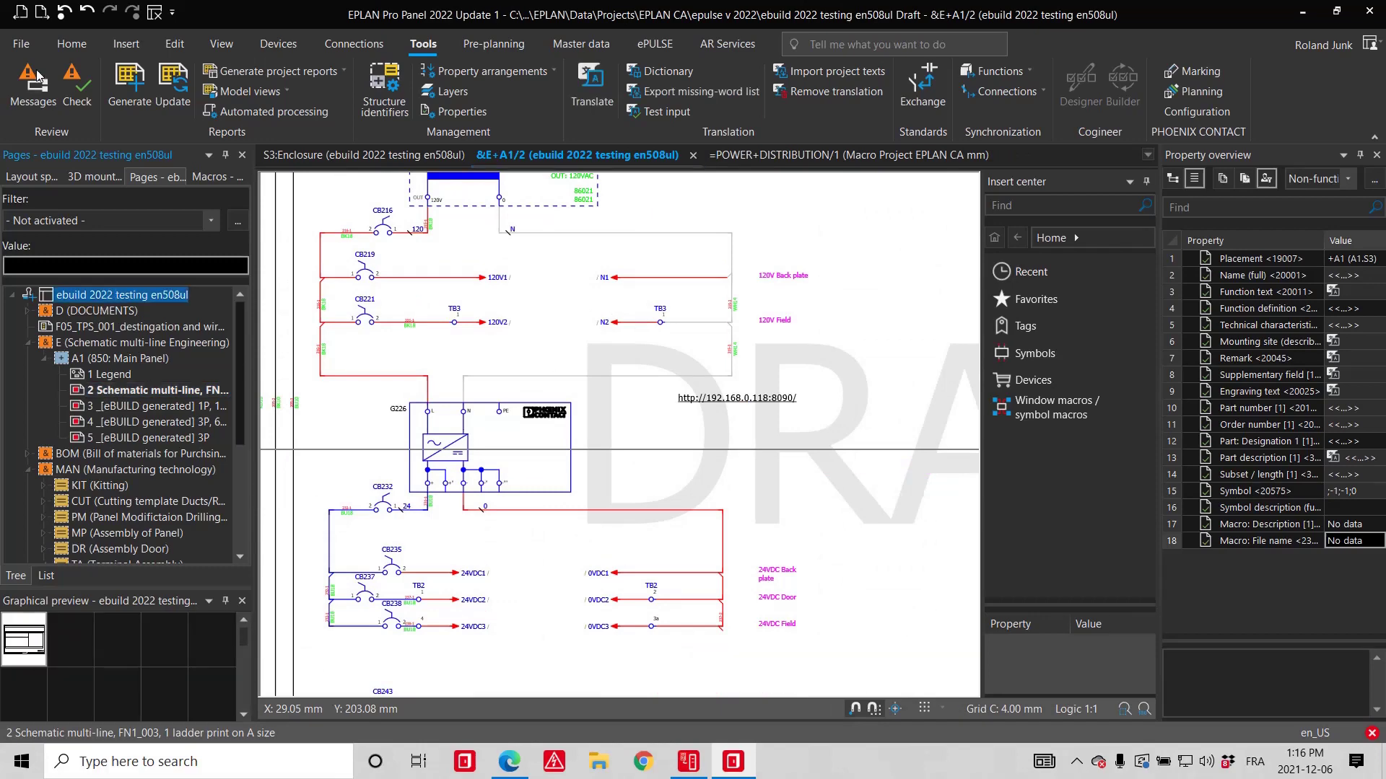
pyautogui.click(21, 43)
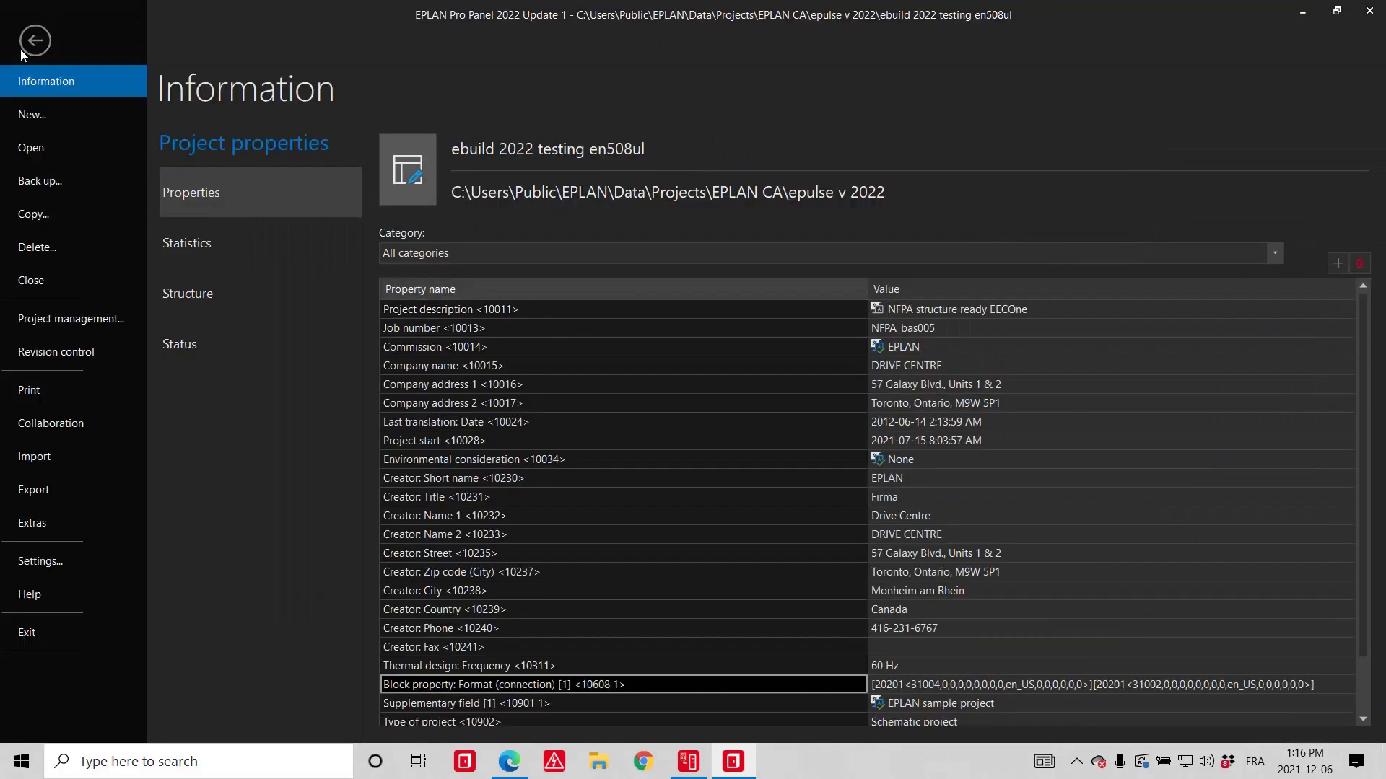
pyautogui.click(65, 493)
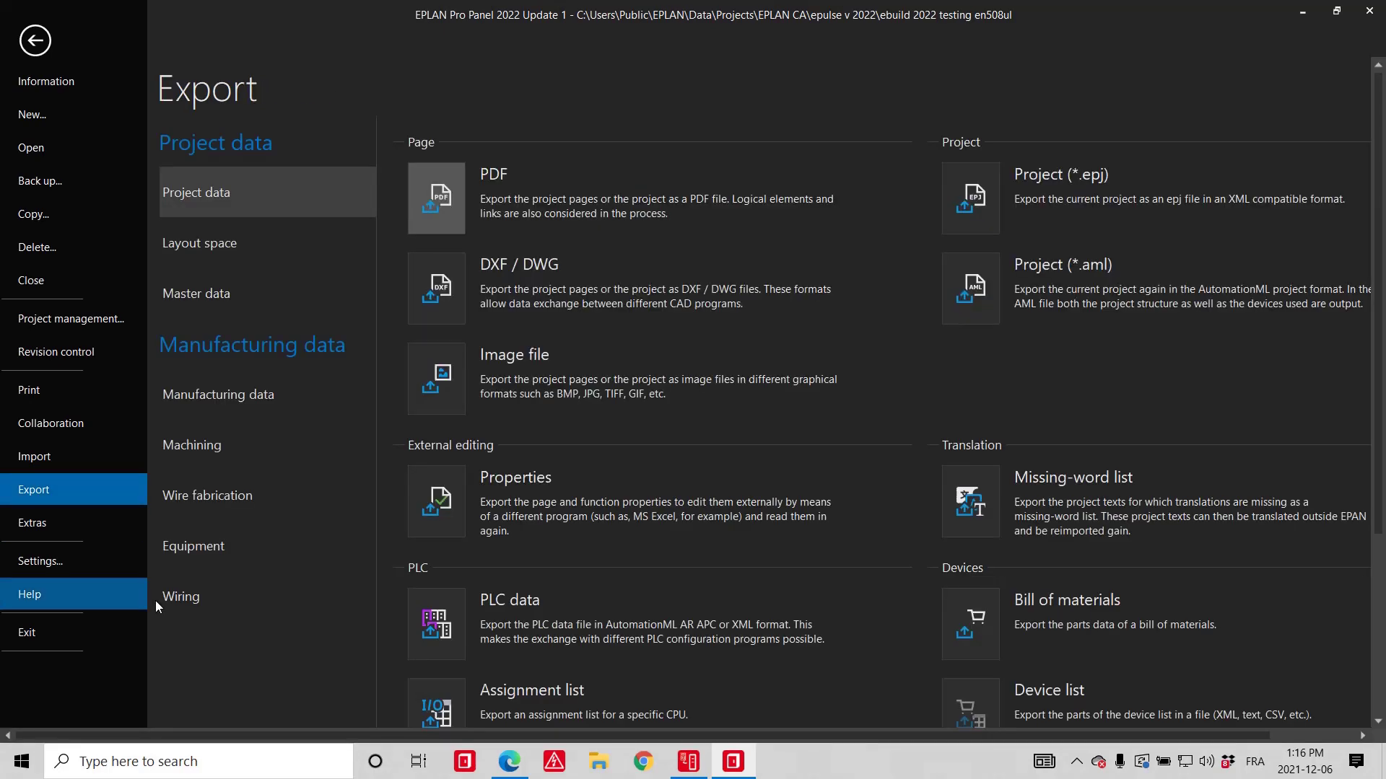
pyautogui.click(210, 599)
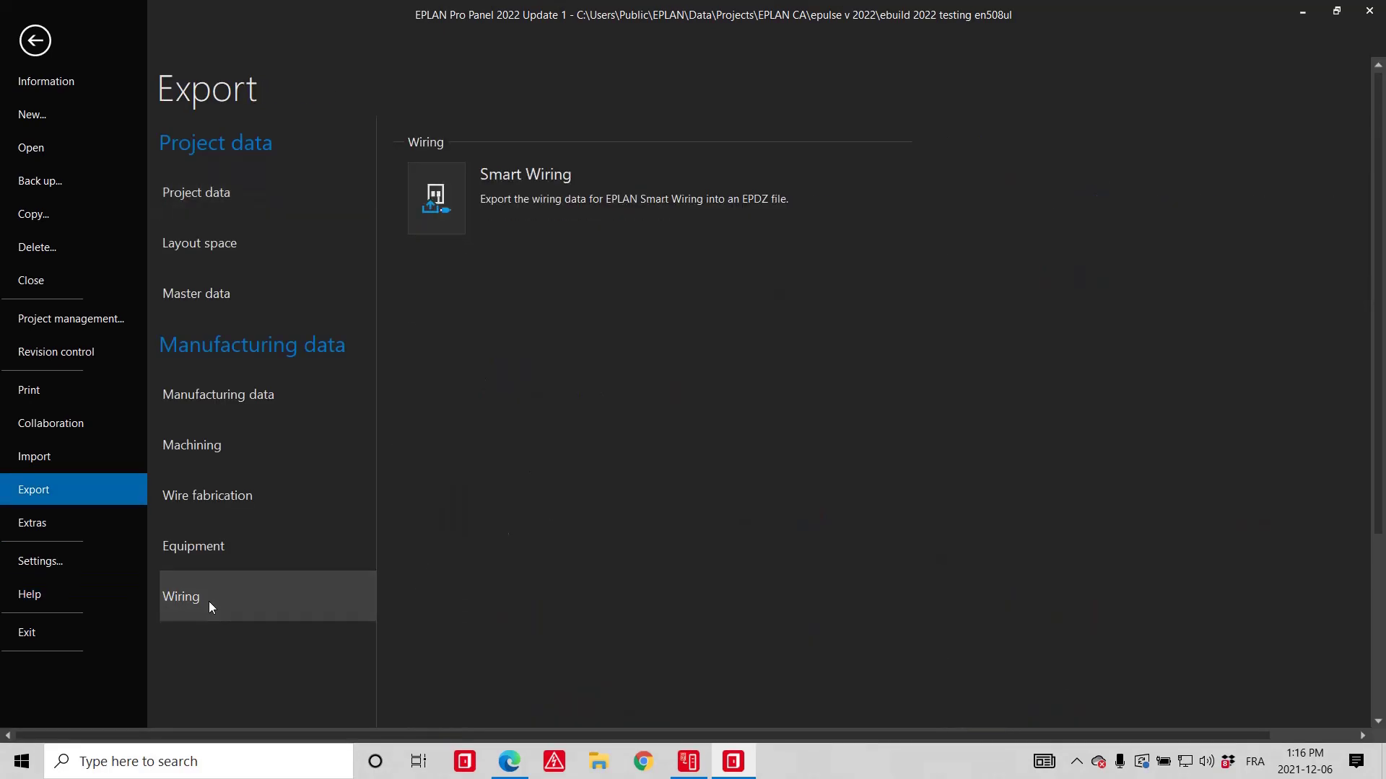
pyautogui.click(436, 198)
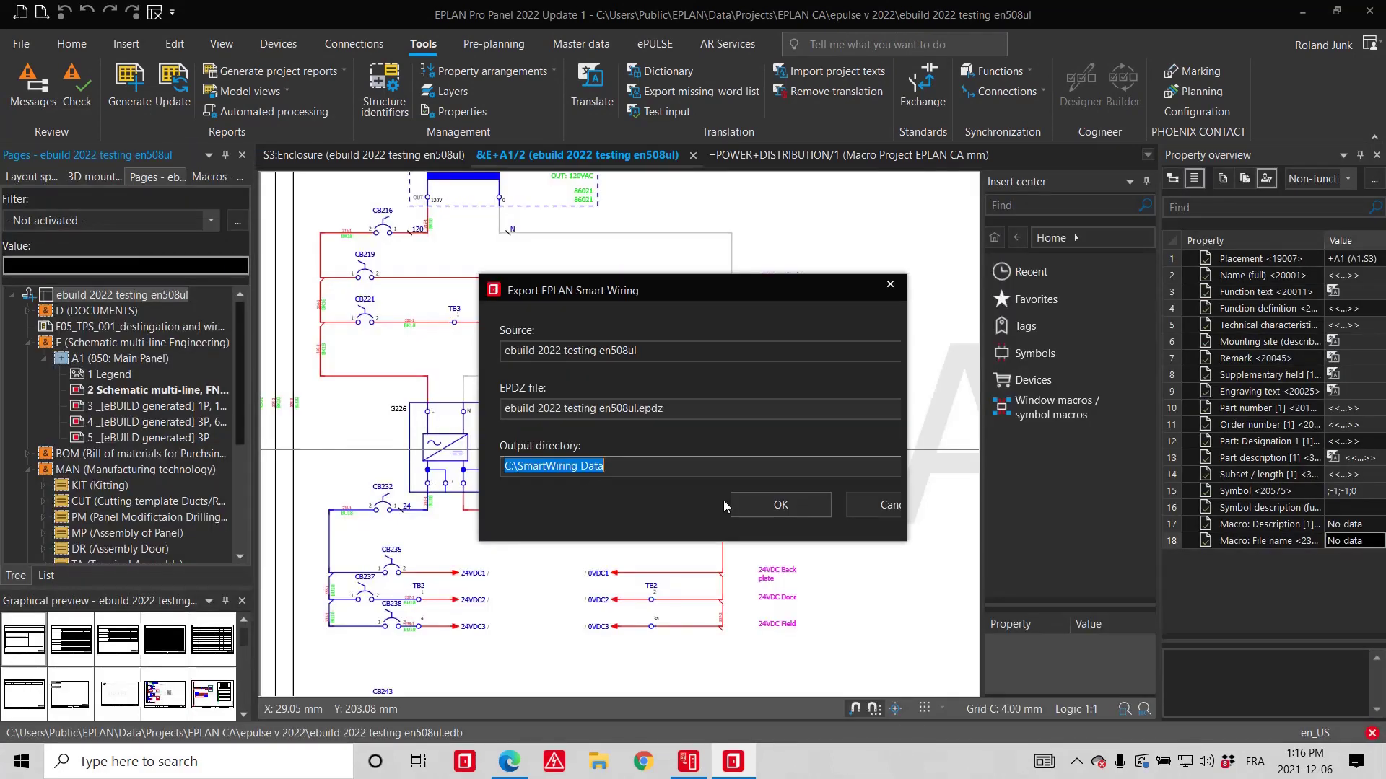
pyautogui.click(786, 511)
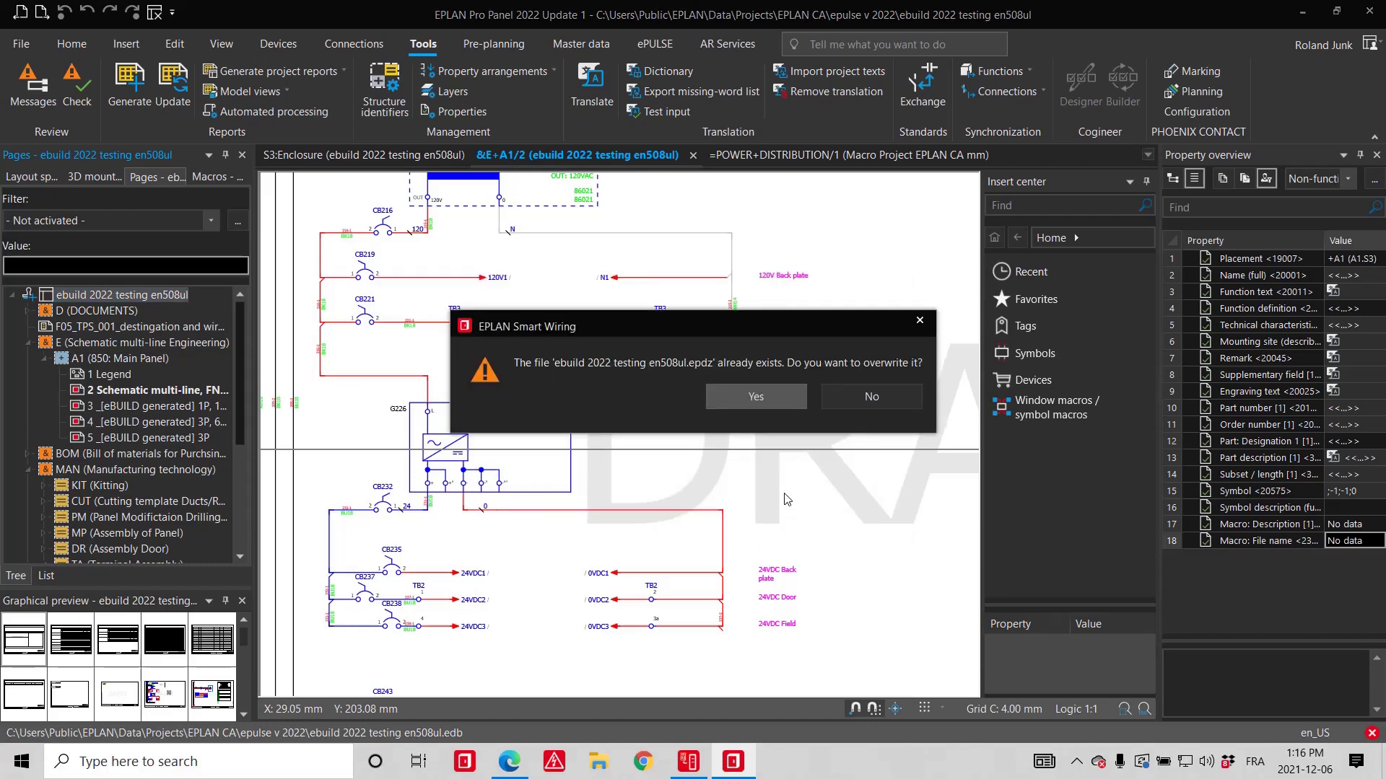
pyautogui.click(765, 395)
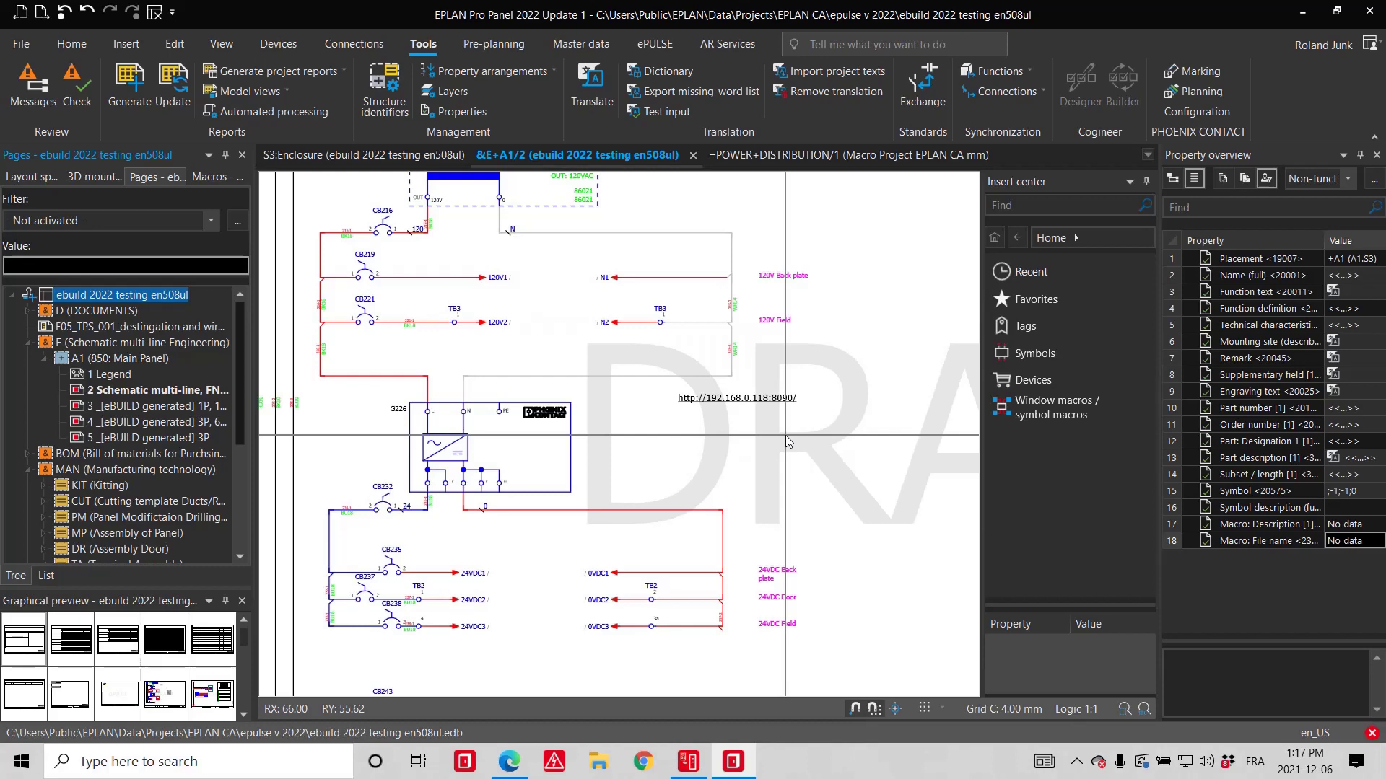
# Step: Switch to the web browser and open a new tab
pyautogui.hotkey('alt', 'Tab')
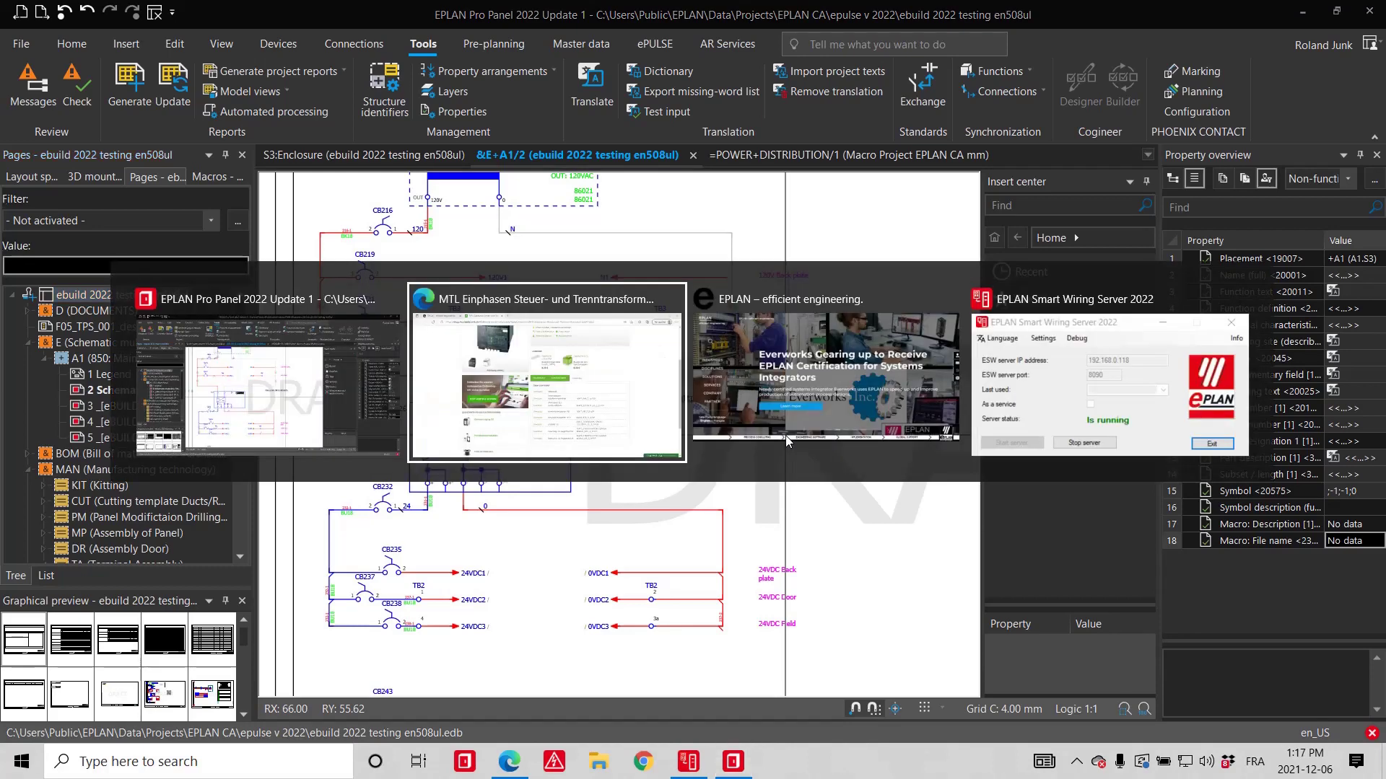
pyautogui.hotkey('alt', 'Tab')
pyautogui.hotkey('alt', 'Tab')
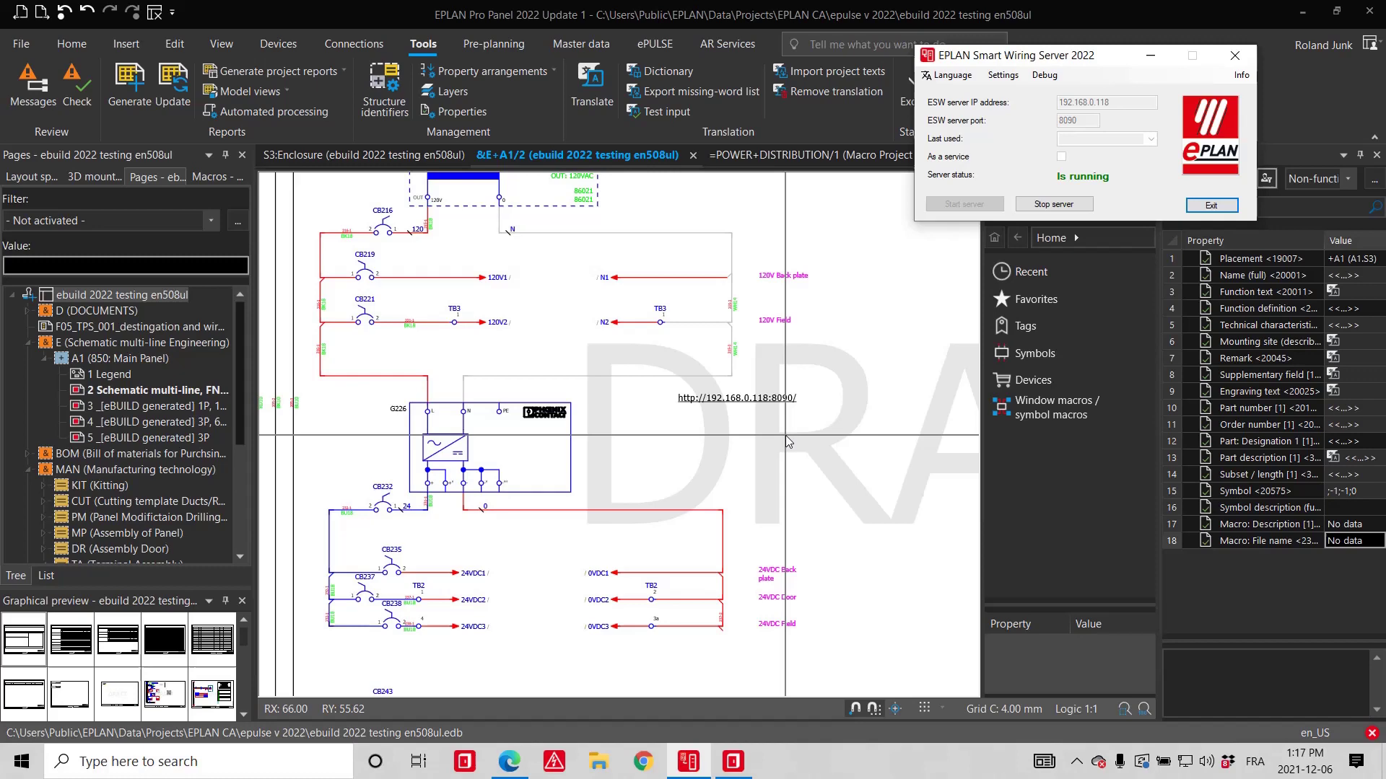
pyautogui.click(512, 762)
pyautogui.hotkey('ctrl', 't')
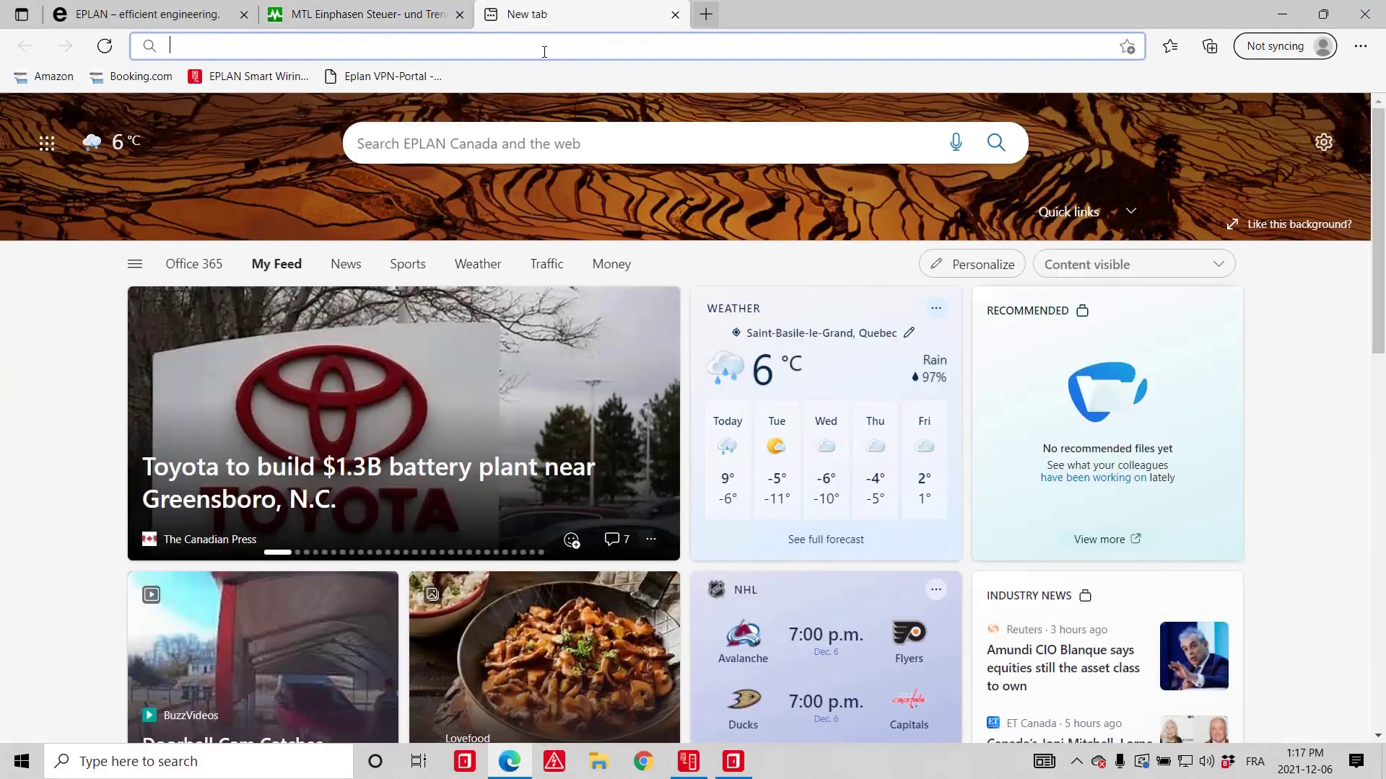
# Step: In Smart Wiring Server Licensing, set Selection mode to 'Always use the selected license'
pyautogui.click(18, 771)
pyautogui.write('smart')
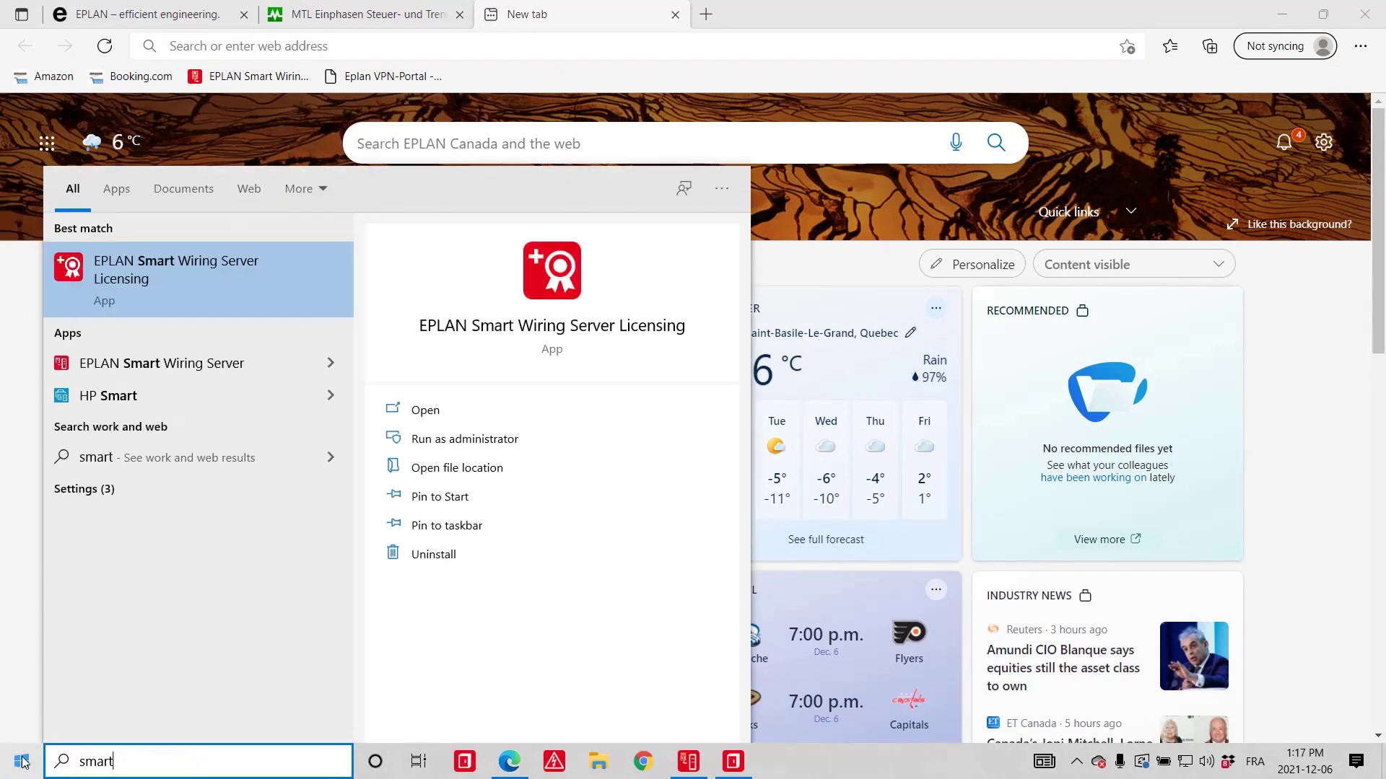
pyautogui.click(179, 280)
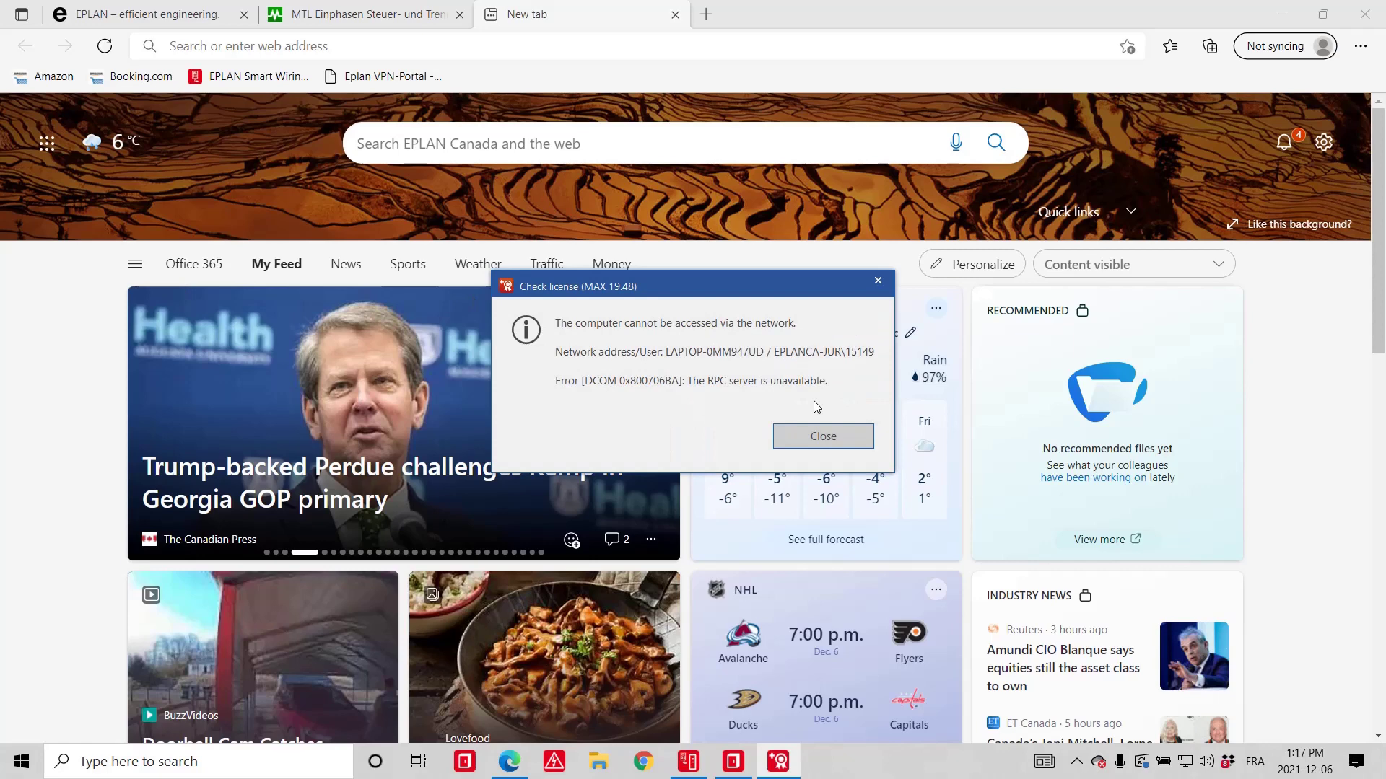
pyautogui.click(858, 445)
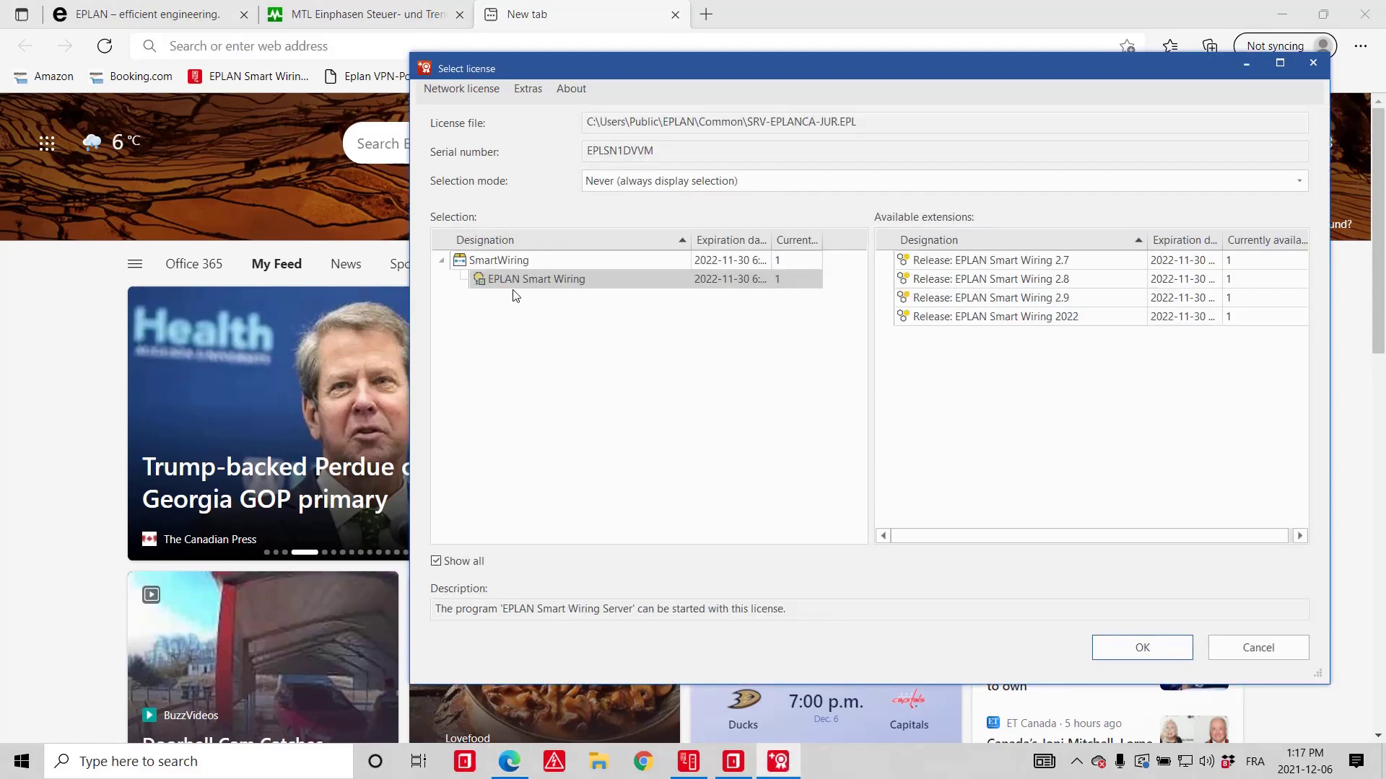
pyautogui.click(637, 188)
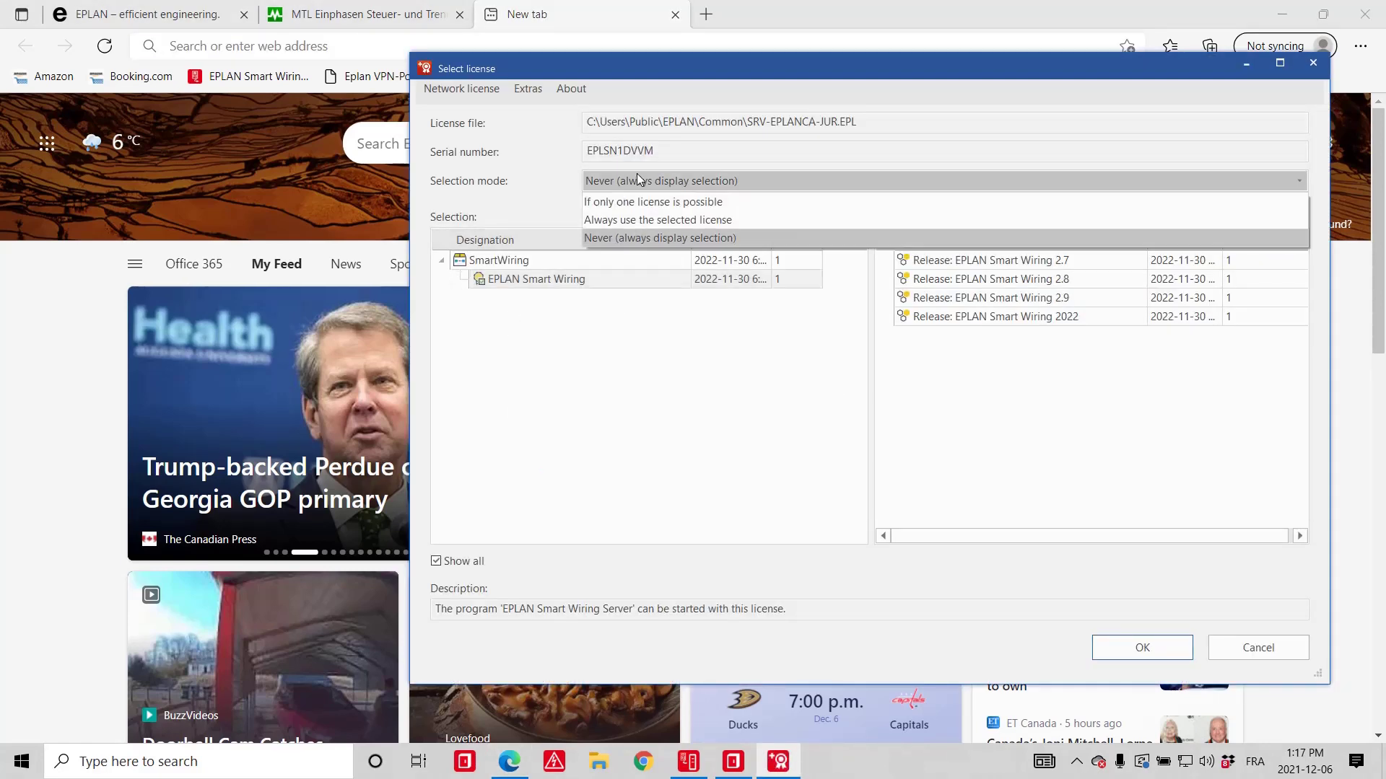
pyautogui.click(641, 222)
pyautogui.click(1141, 647)
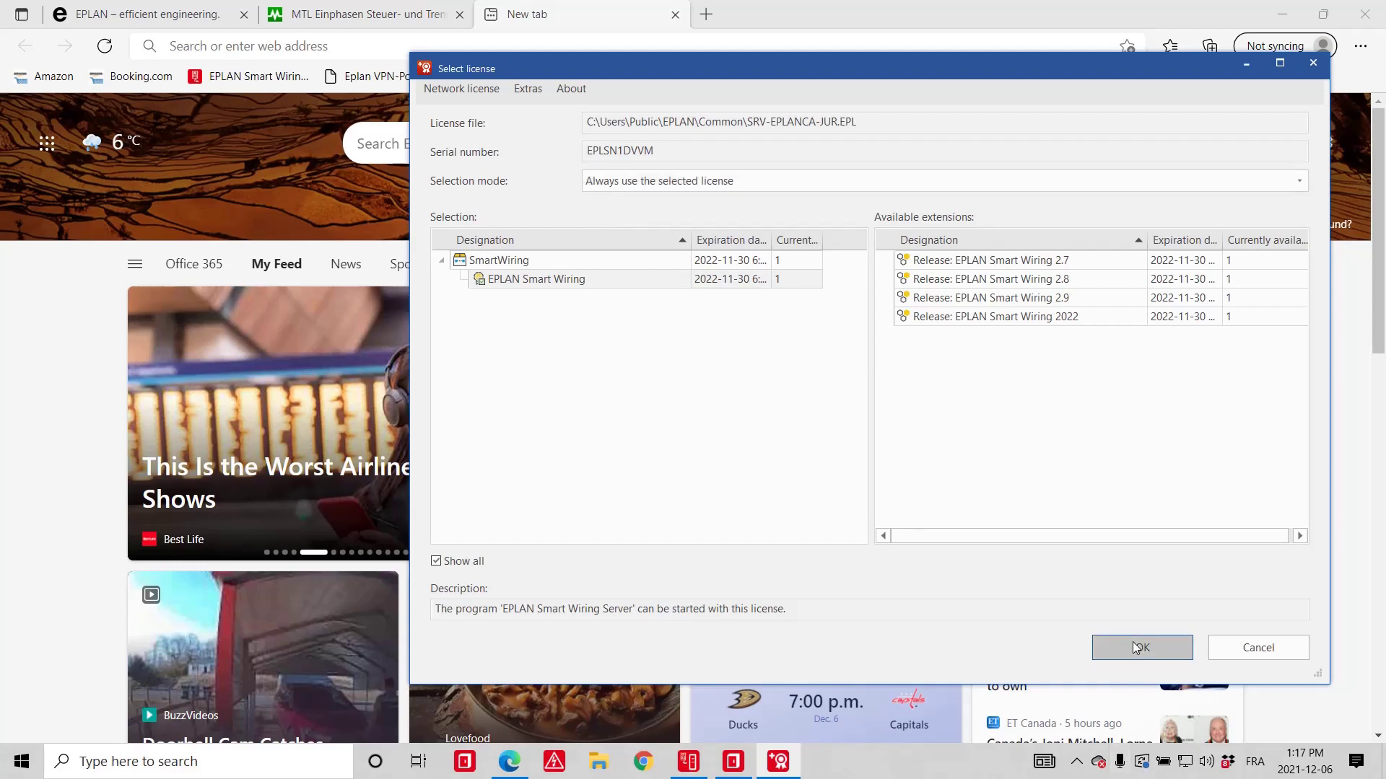
pyautogui.click(957, 455)
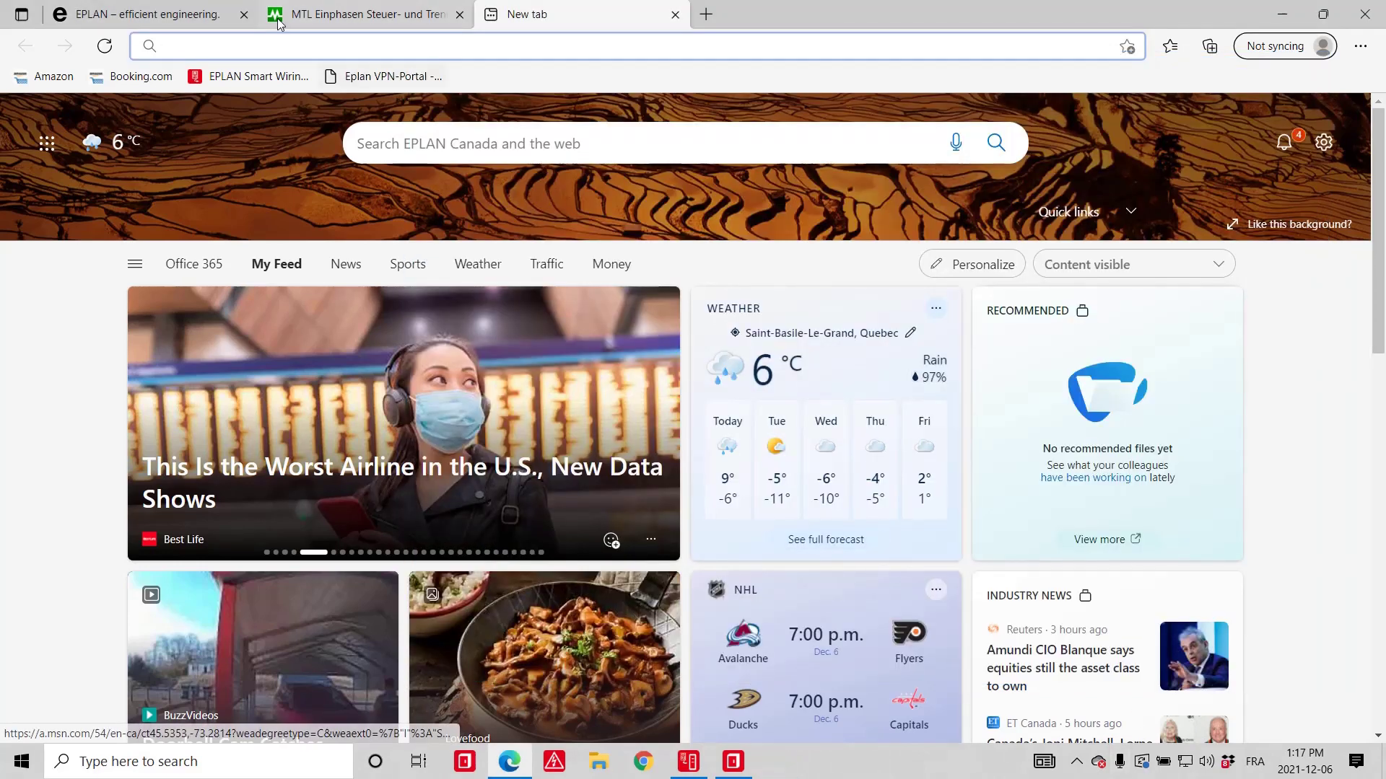
# Step: Load the Smart Wiring server page at 192.168.0.118:8090 in the browser
pyautogui.click(274, 45)
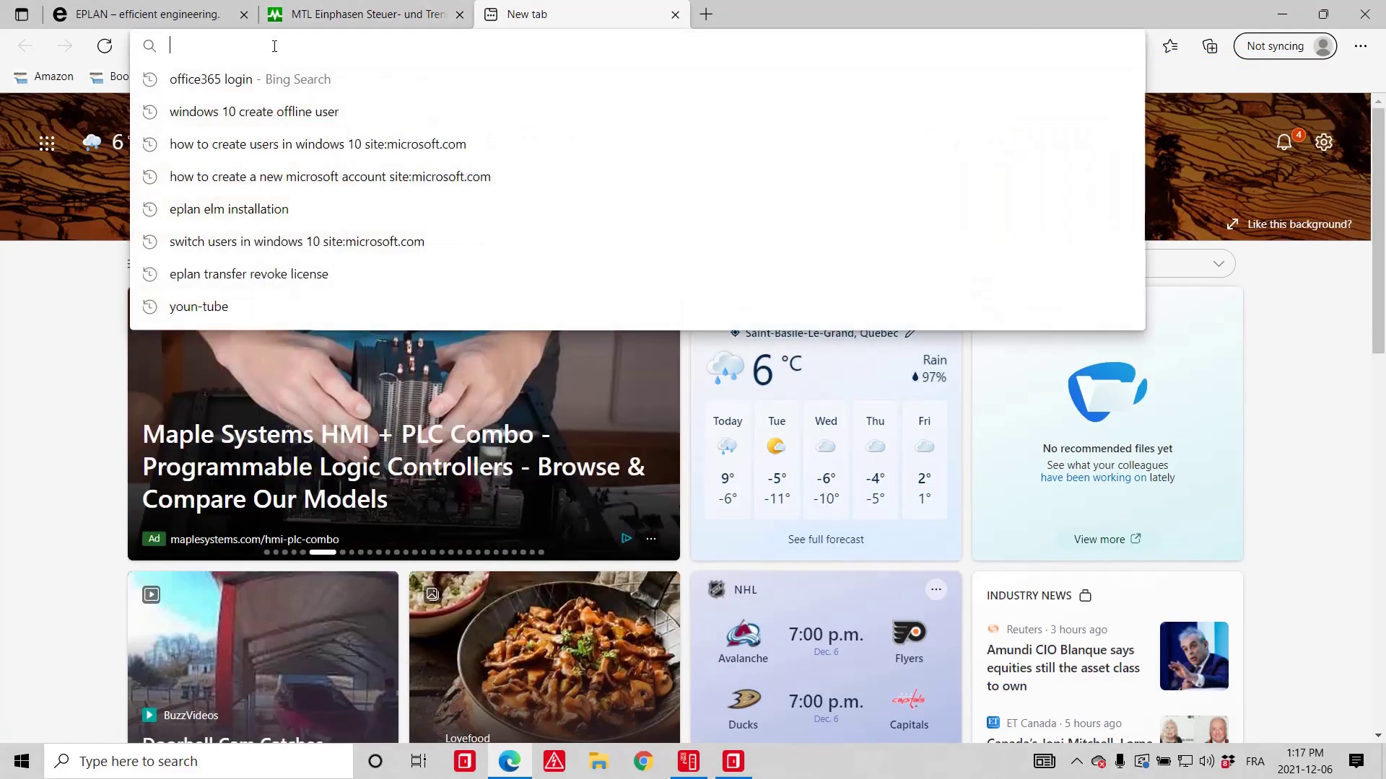
pyautogui.write('192')
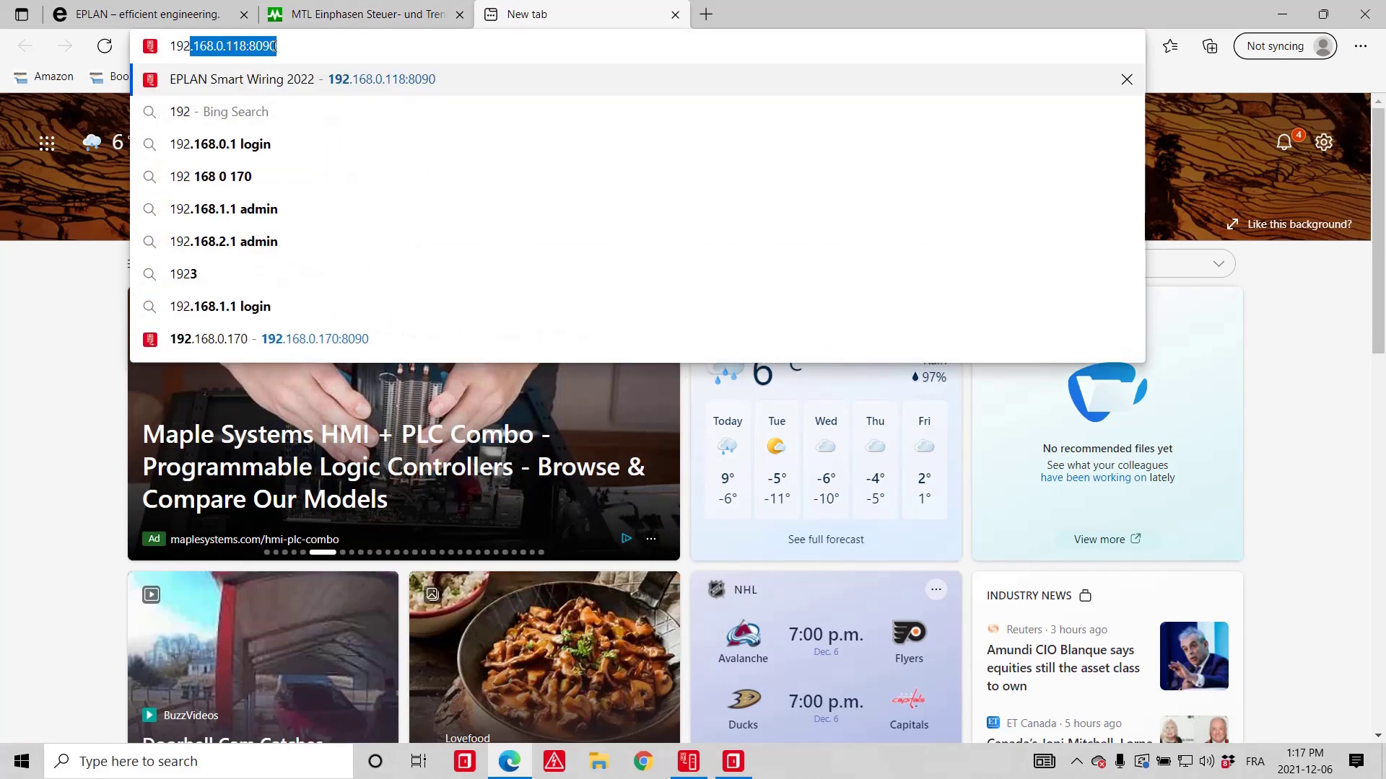
pyautogui.write('.168')
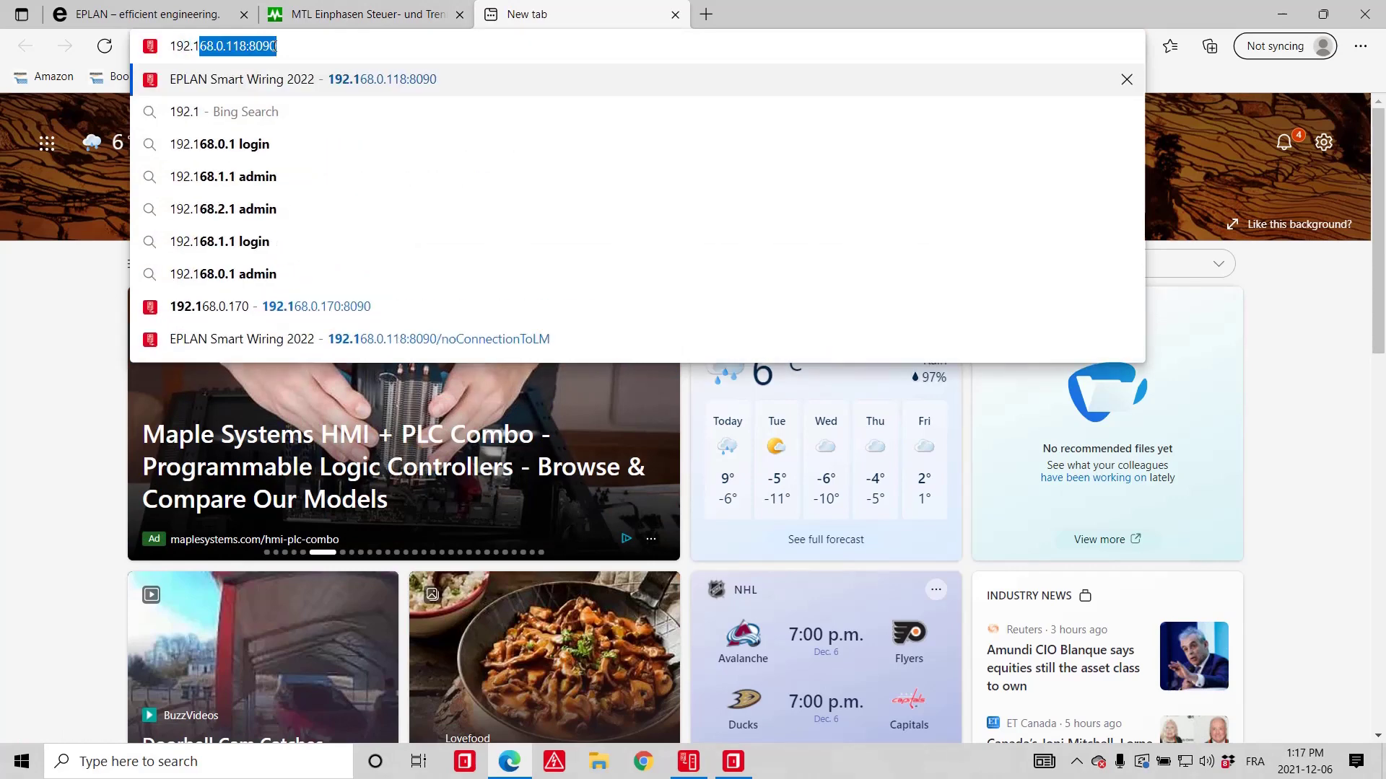
pyautogui.write('.0.')
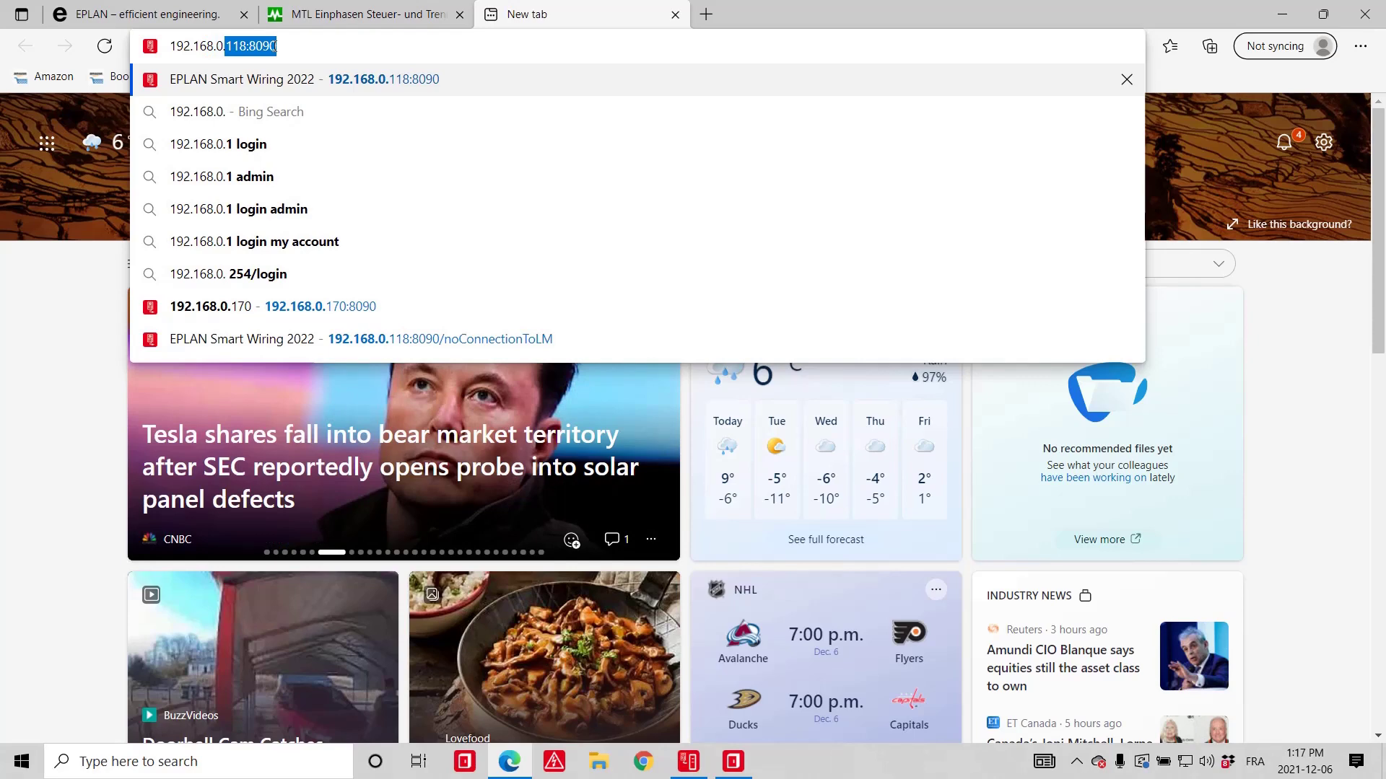
pyautogui.hotkey('alt', 'Tab')
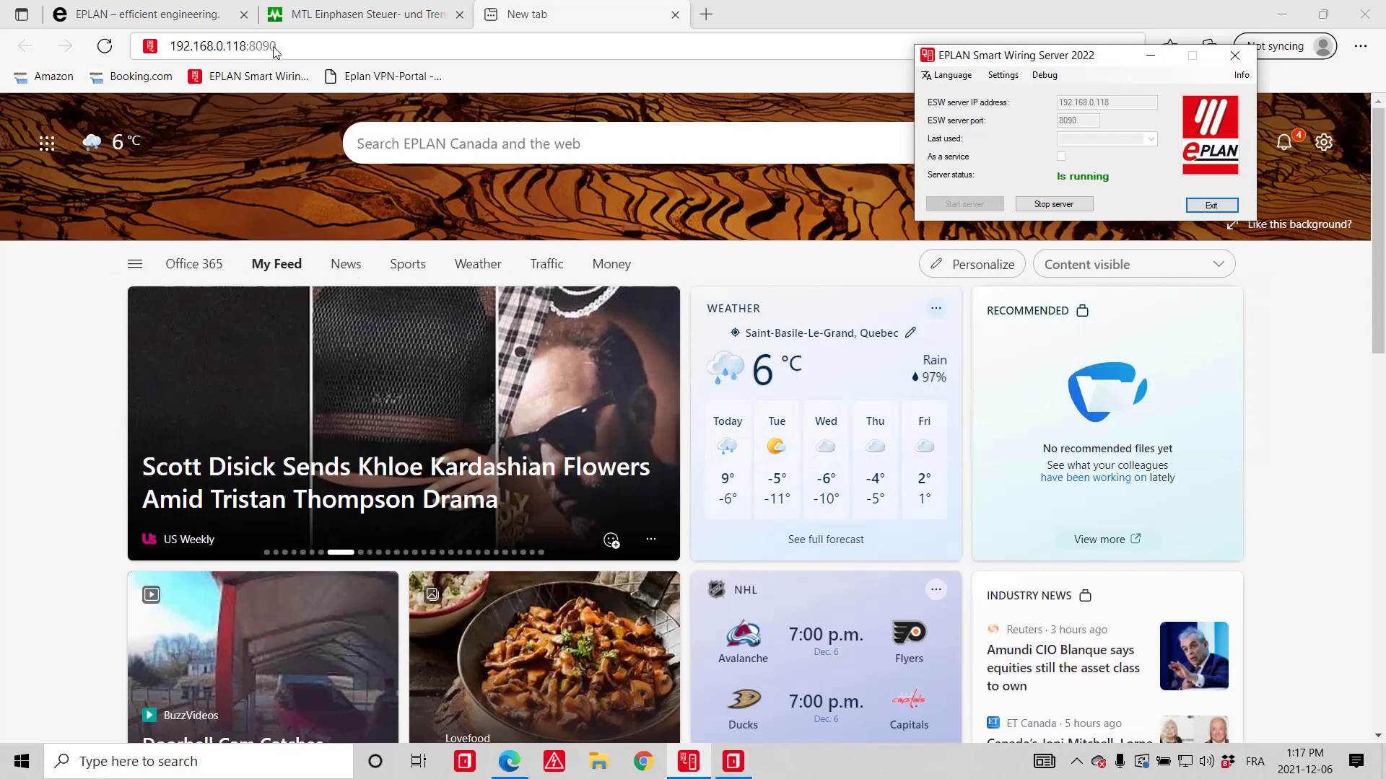
pyautogui.click(320, 48)
pyautogui.press('Return')
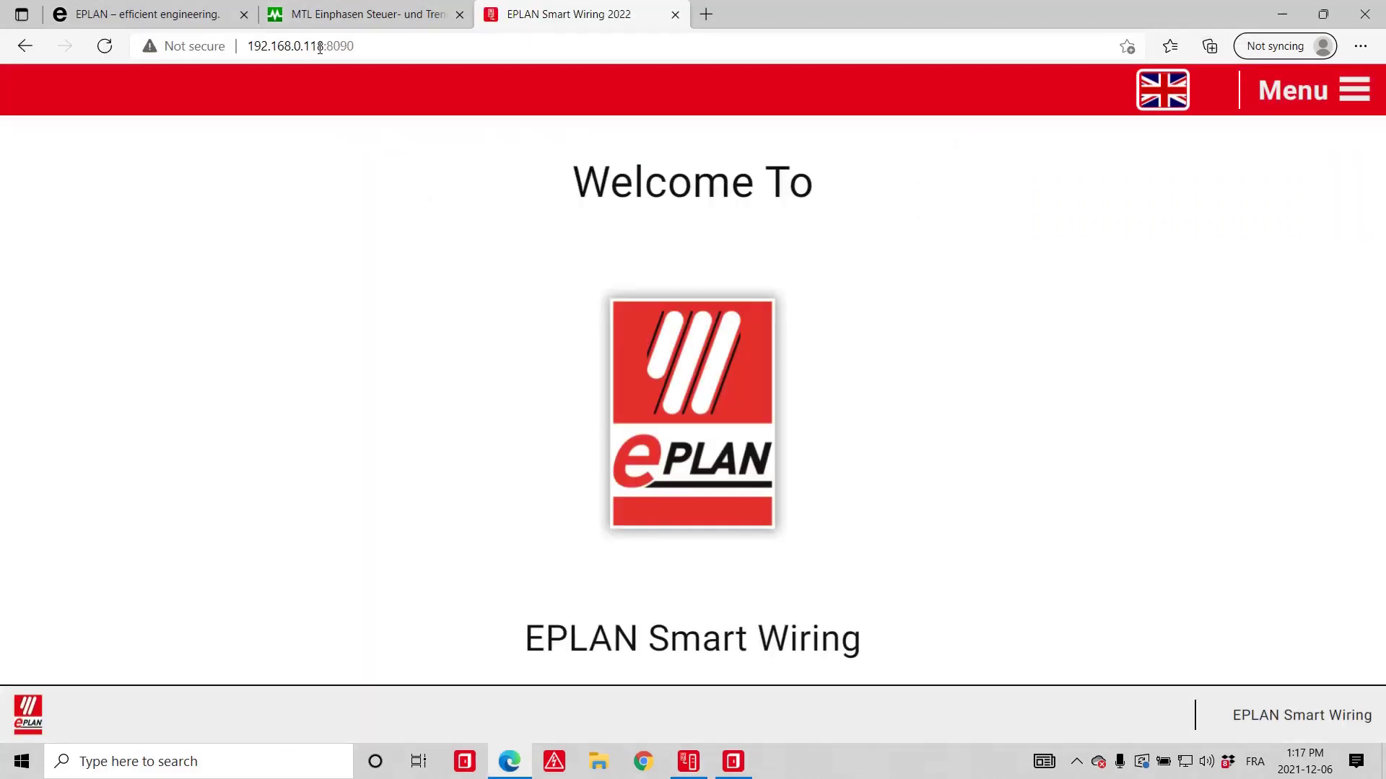
# Step: Log in with the user name and bring up the Open project list
pyautogui.write('jur')
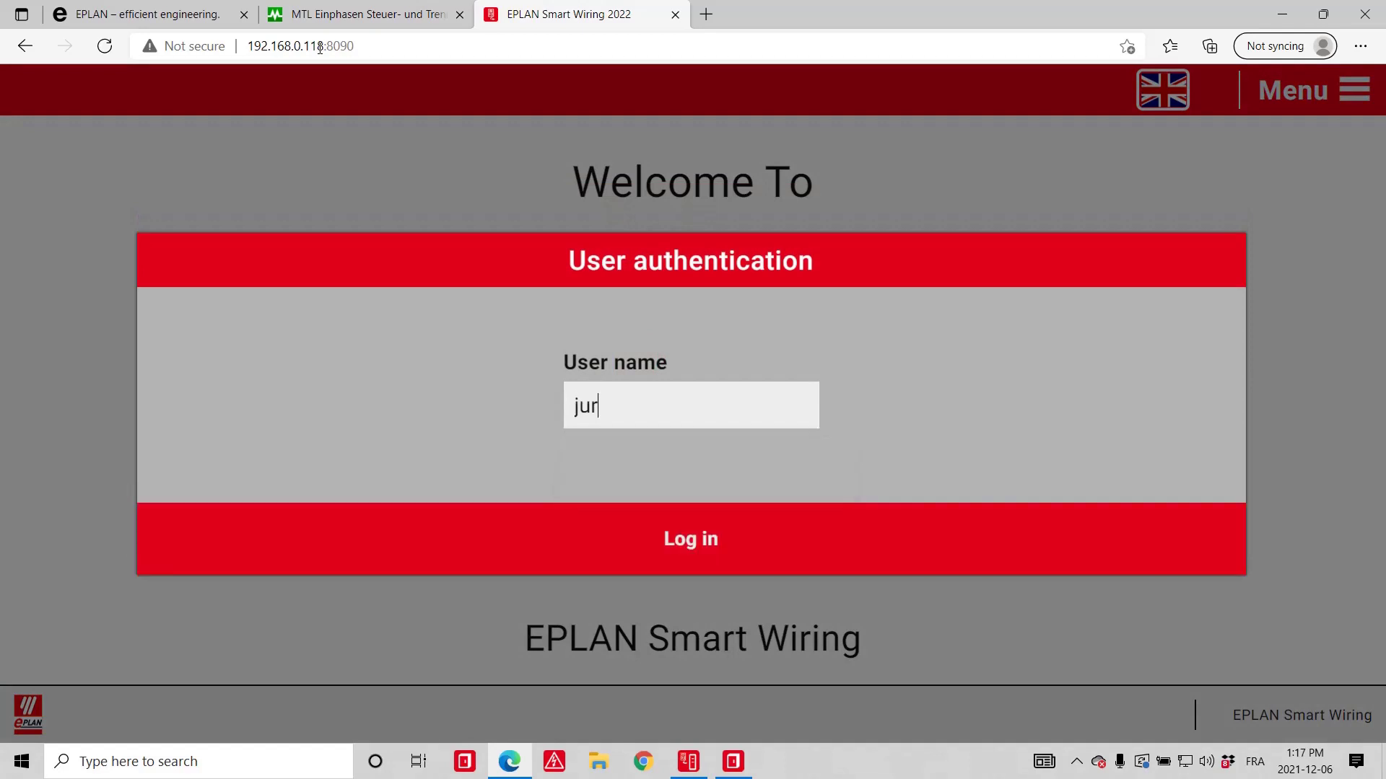
pyautogui.press('Return')
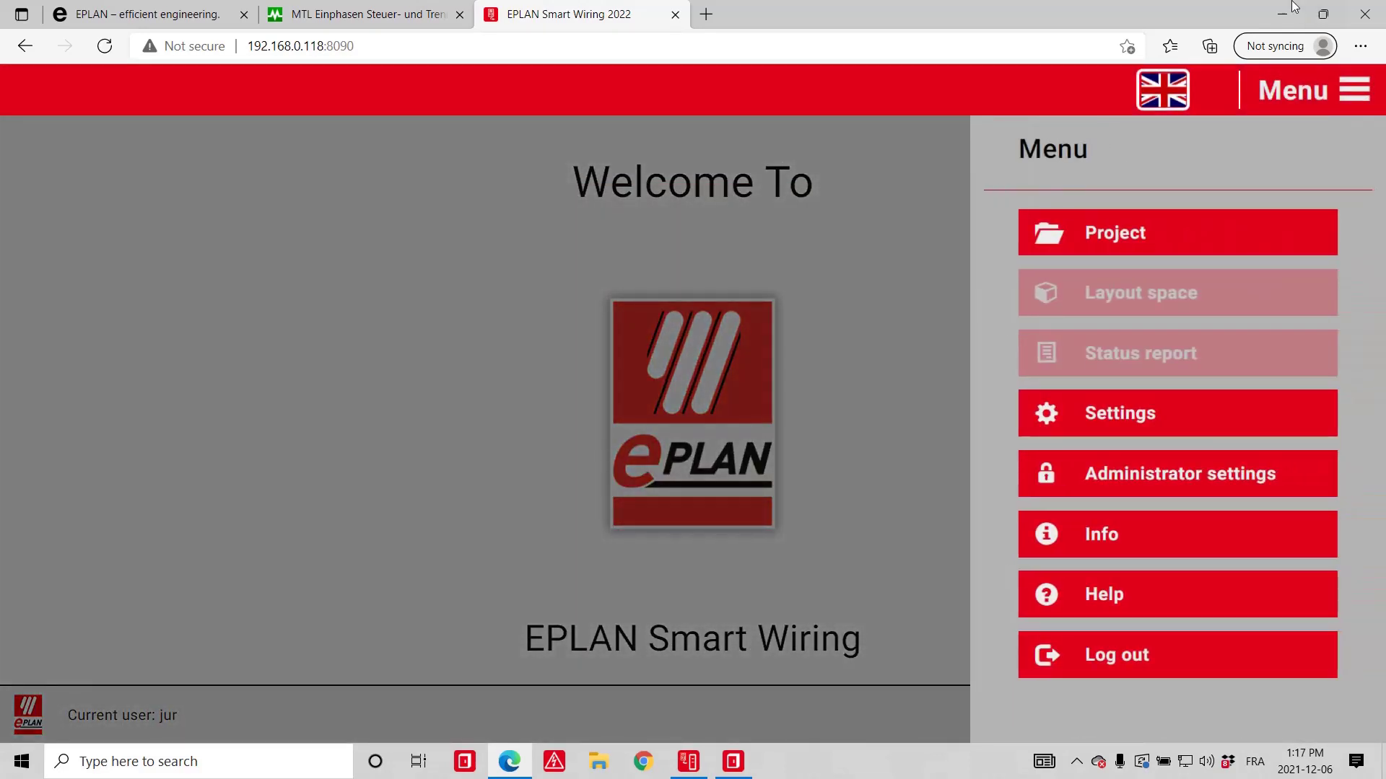
pyautogui.click(1138, 231)
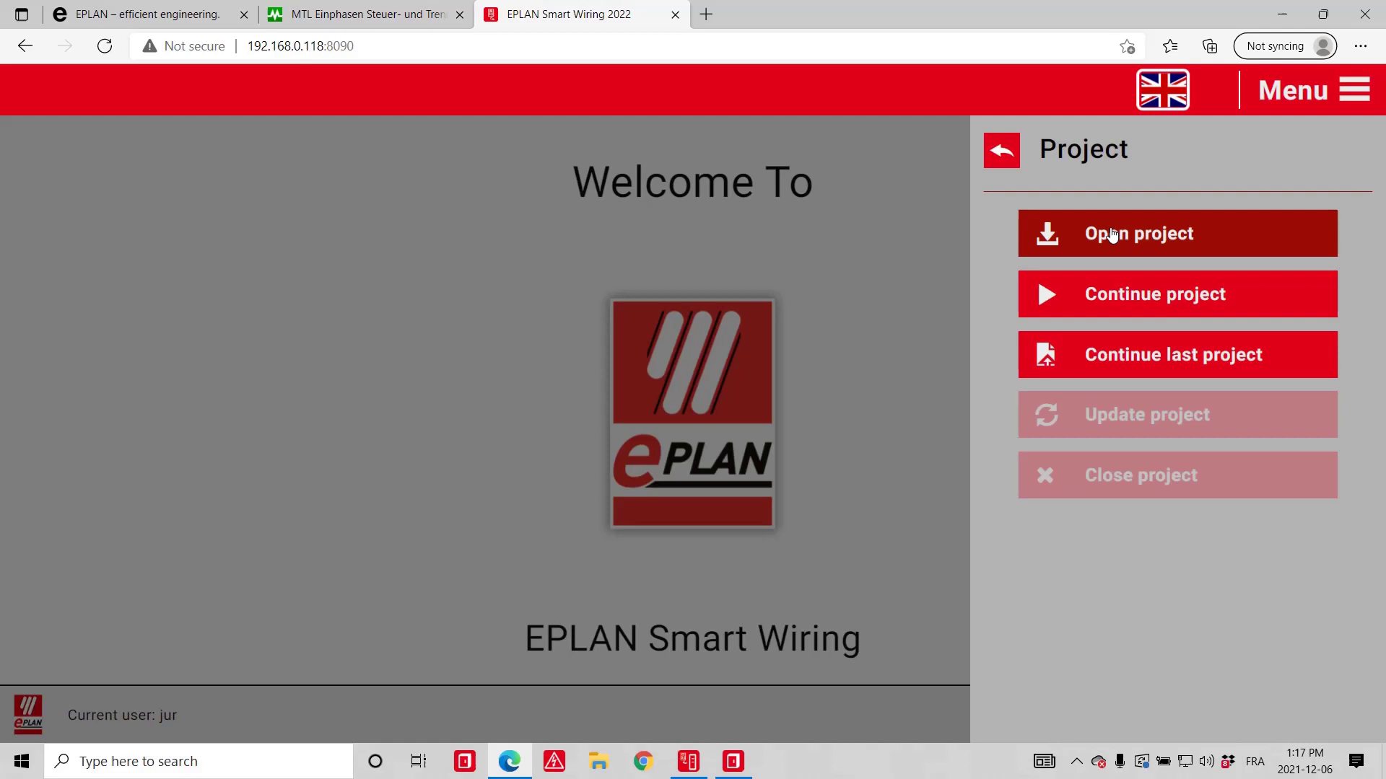
pyautogui.click(1111, 235)
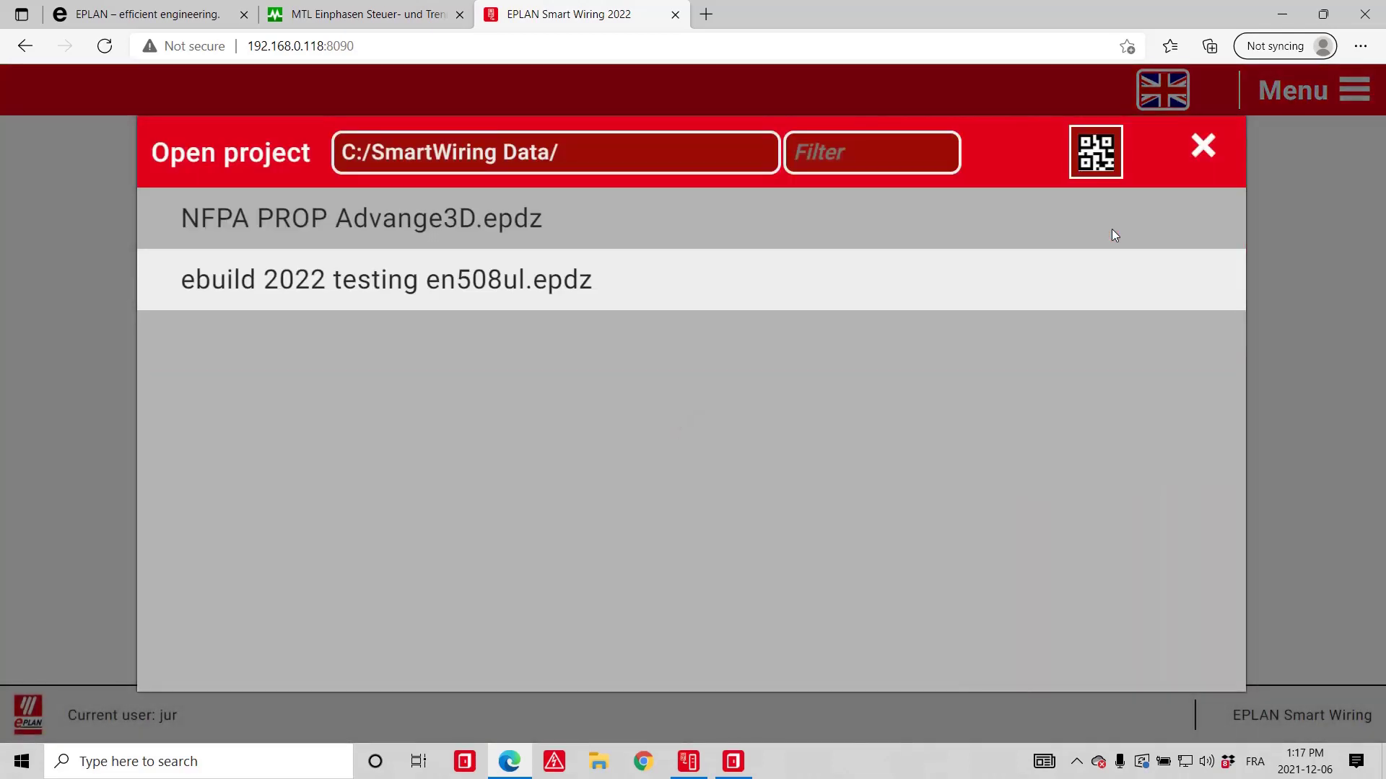
# Step: Open ebuild 2022 testing en508ul.epdz and review wire 1's source, target and route in 3D
pyautogui.click(457, 282)
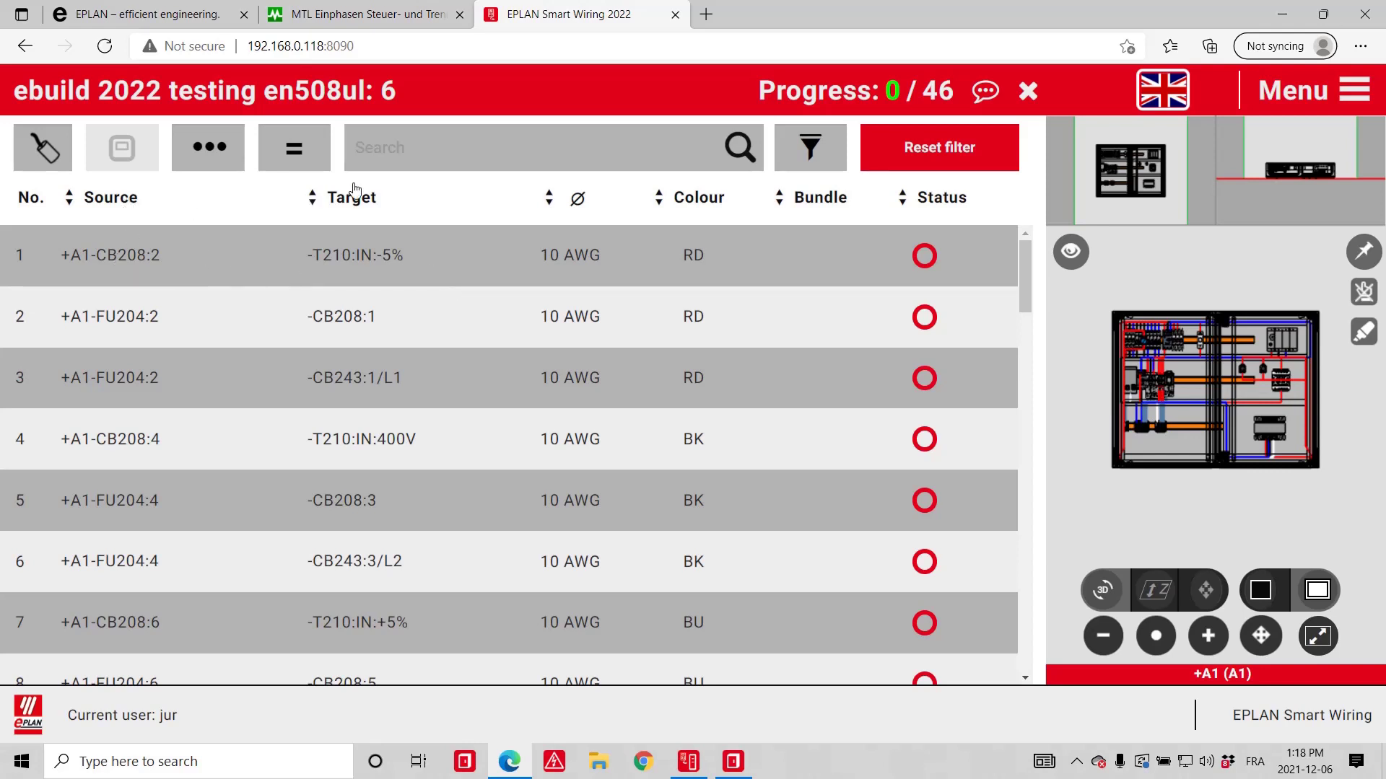
pyautogui.click(127, 266)
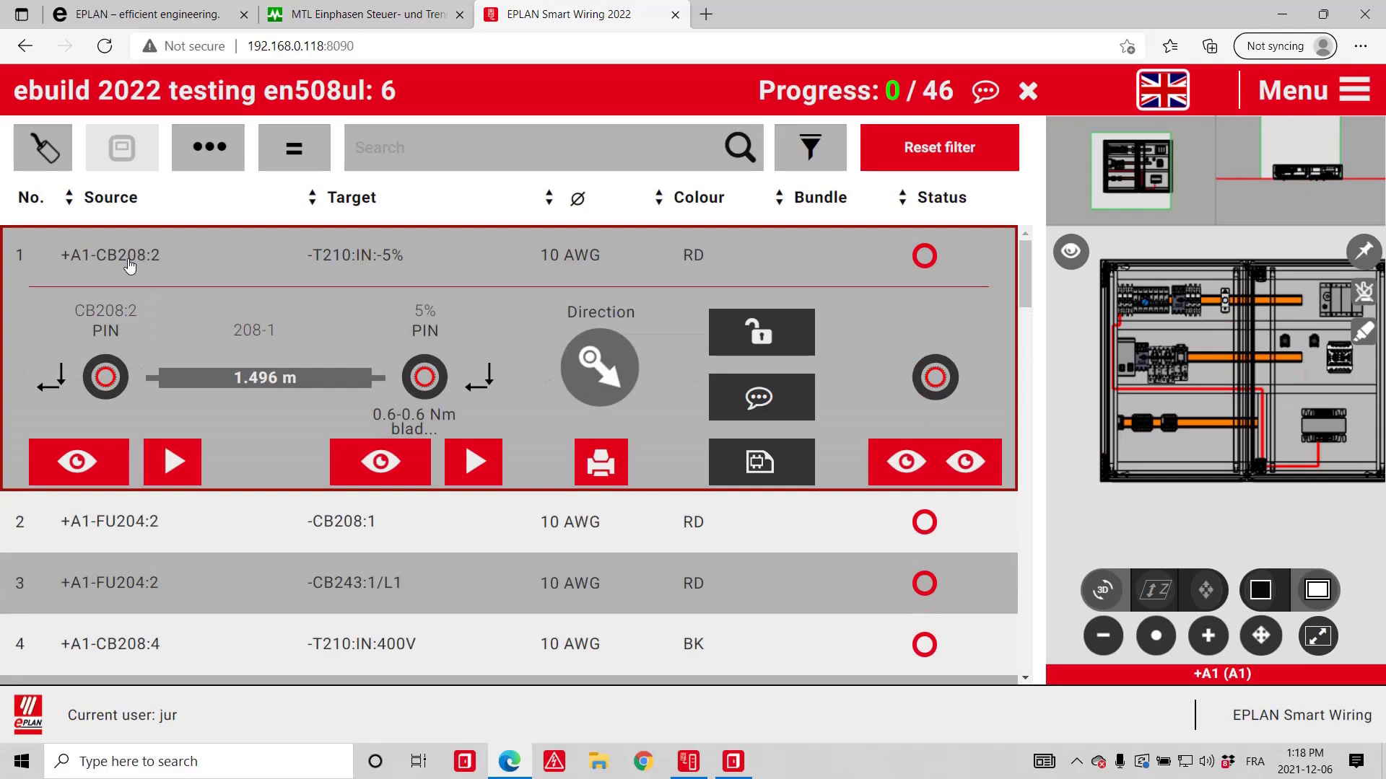
pyautogui.click(90, 475)
pyautogui.click(369, 465)
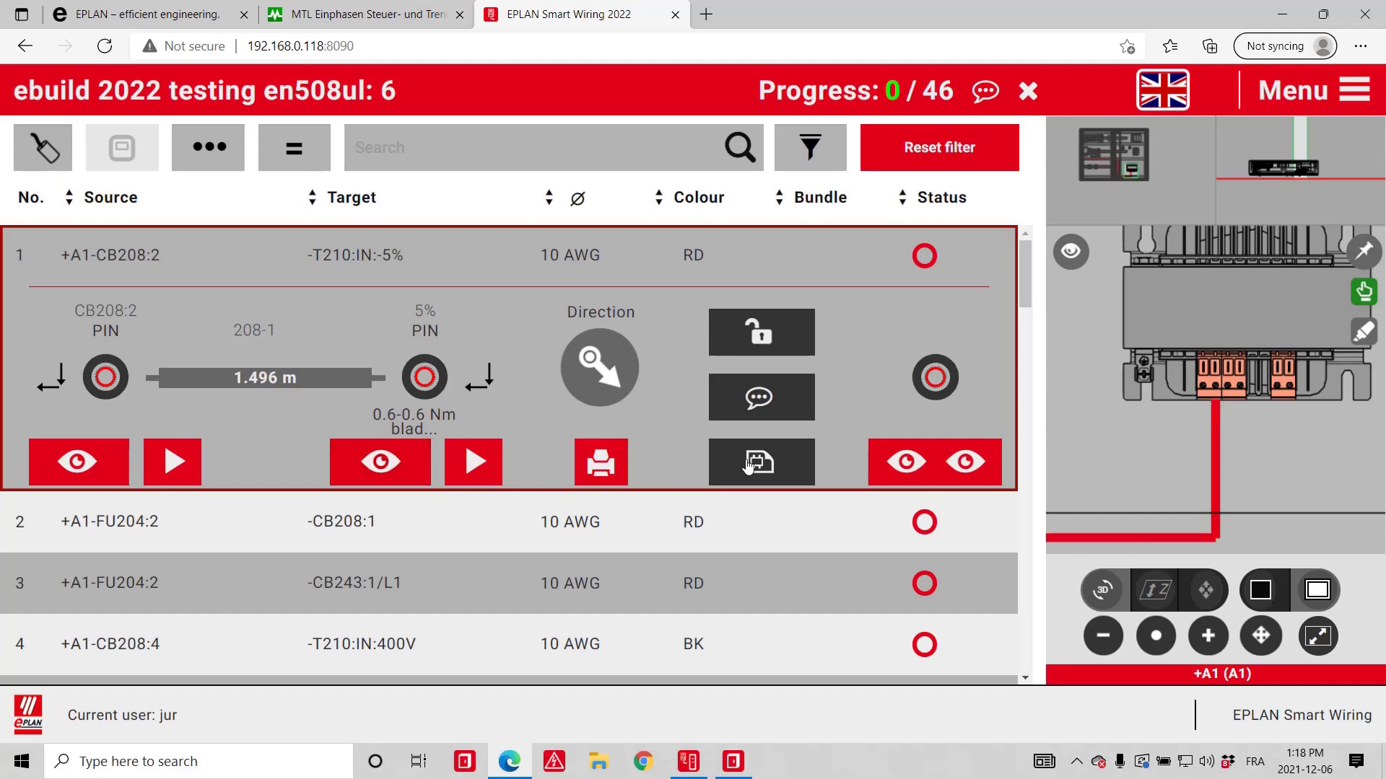
pyautogui.click(910, 462)
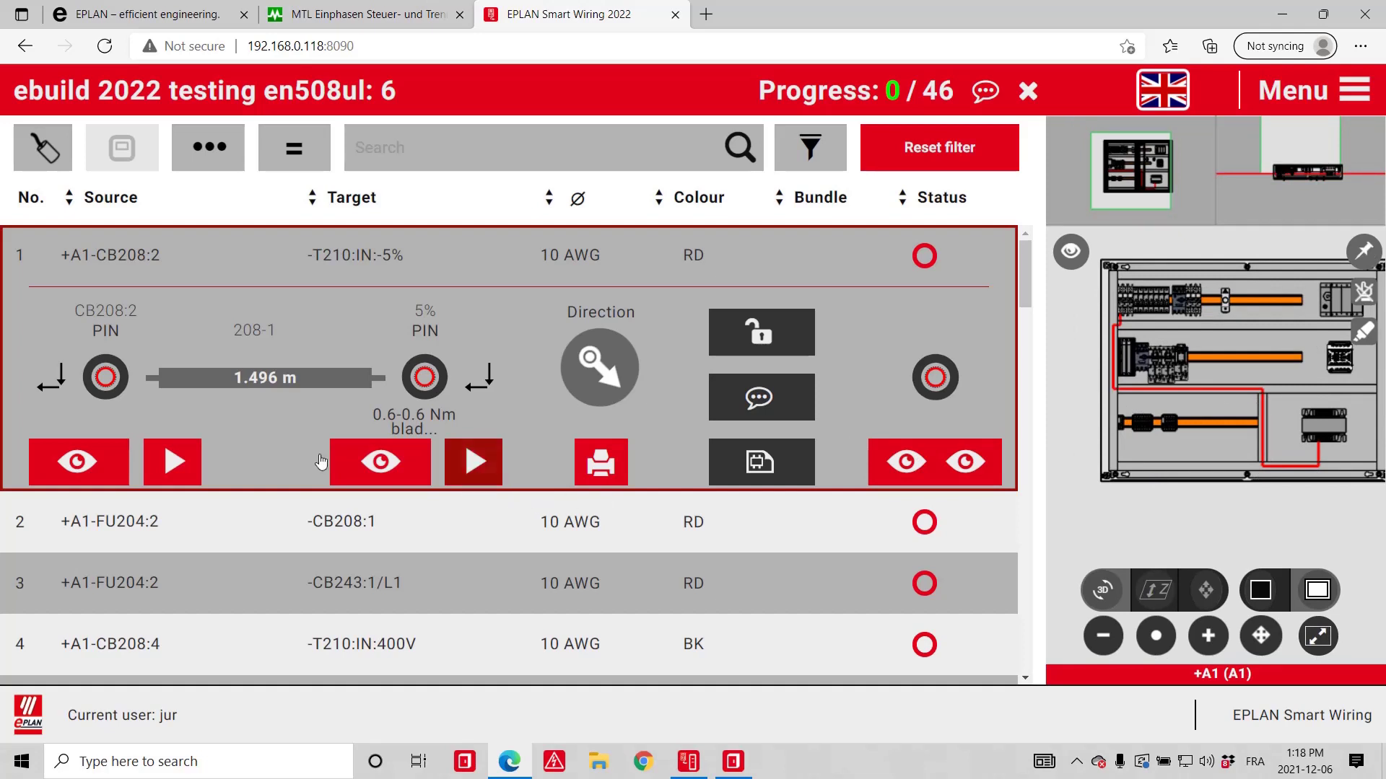
pyautogui.click(78, 462)
pyautogui.click(173, 462)
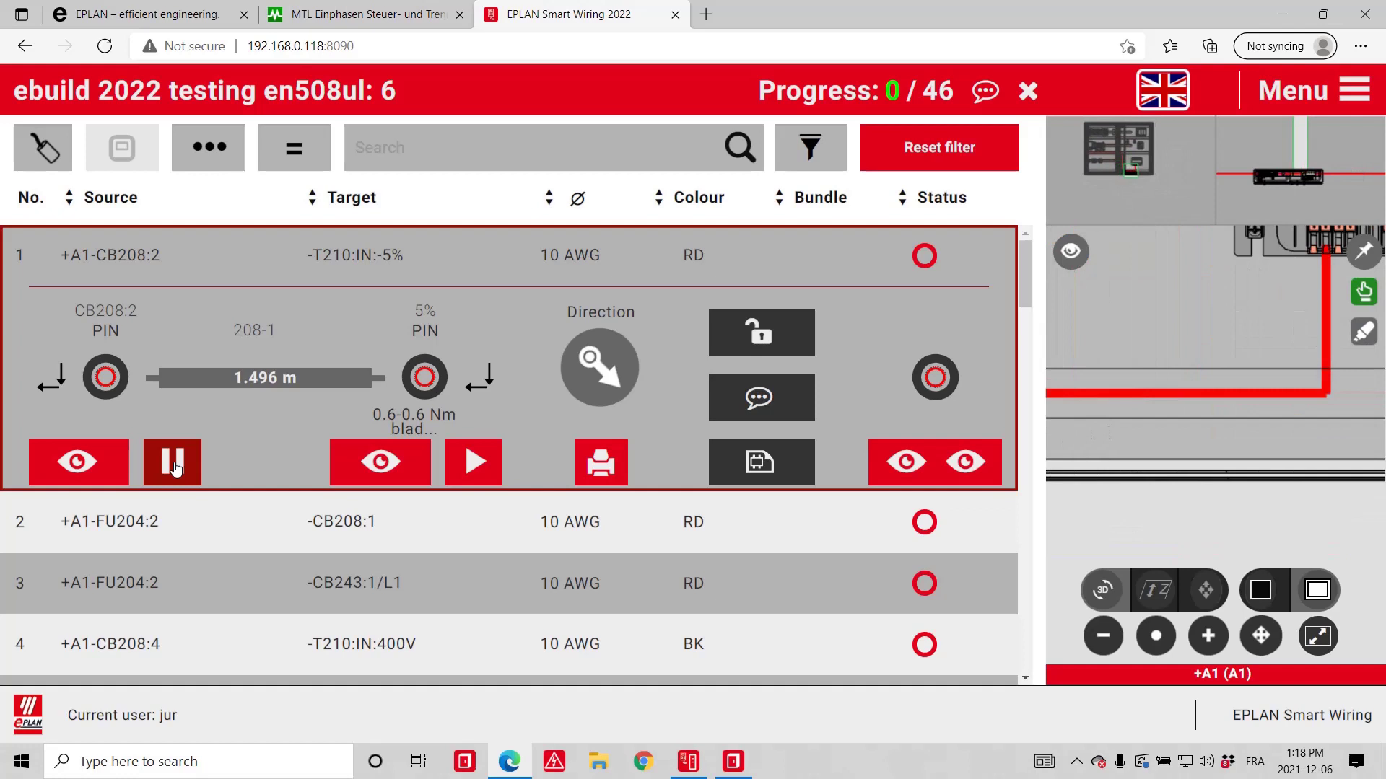
# Step: Mark both ends of wires 1 and 2 as connected, bringing progress to 2/46
pyautogui.click(107, 387)
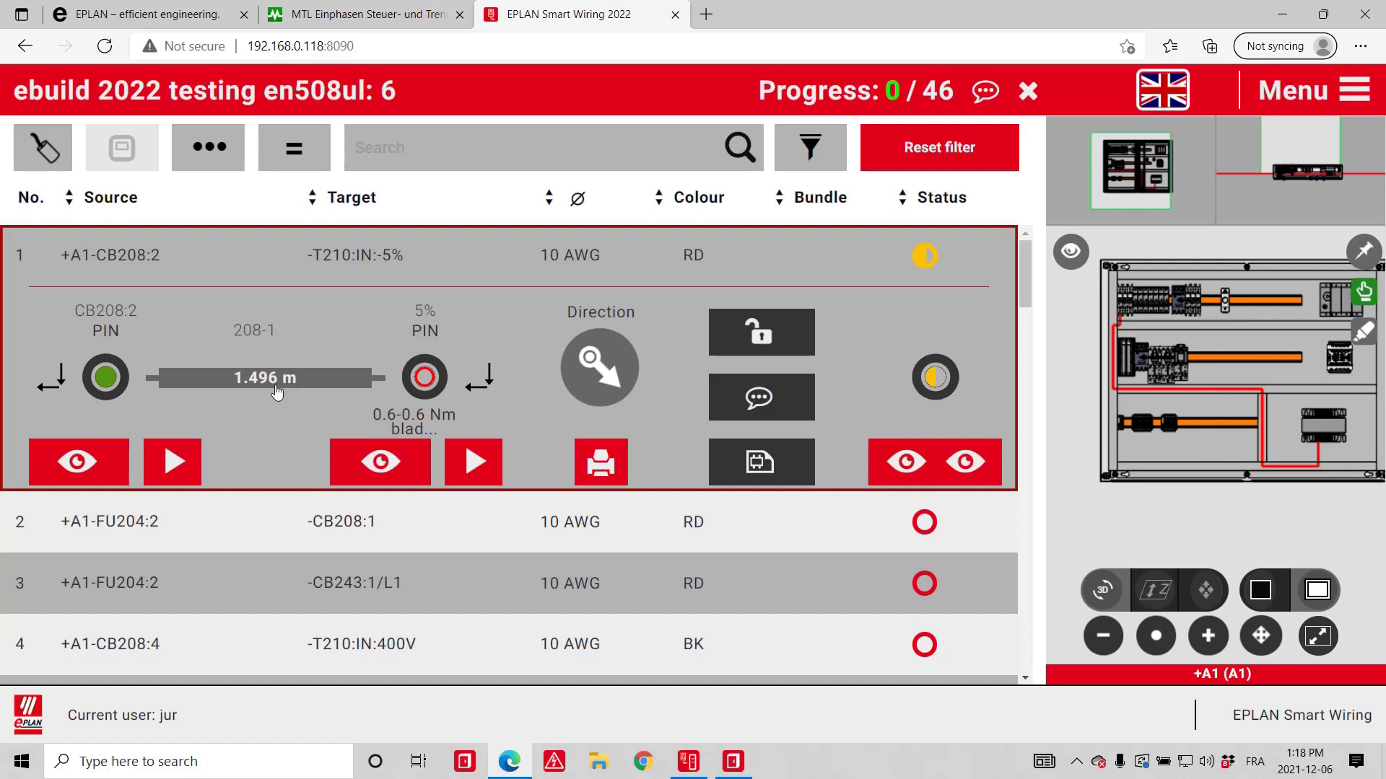
pyautogui.click(426, 377)
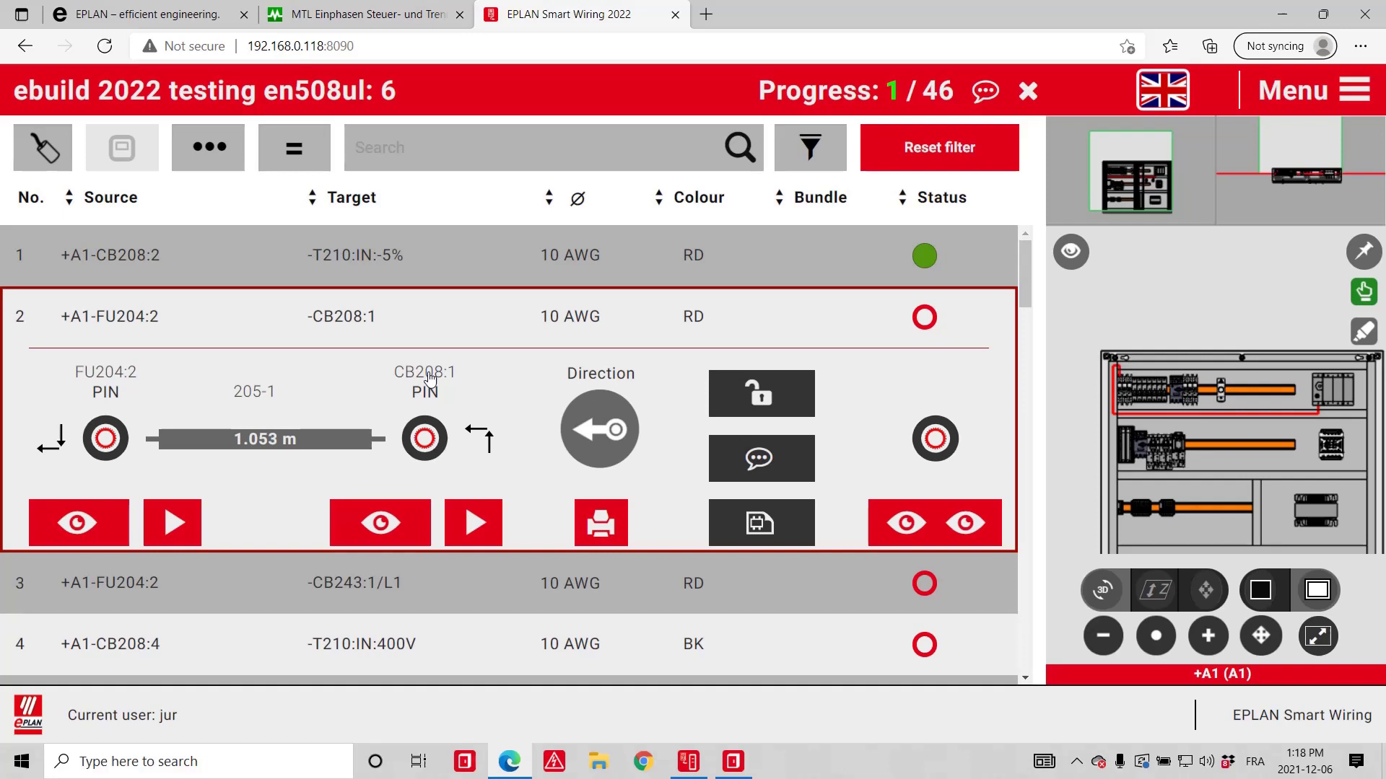
pyautogui.click(77, 522)
pyautogui.click(171, 521)
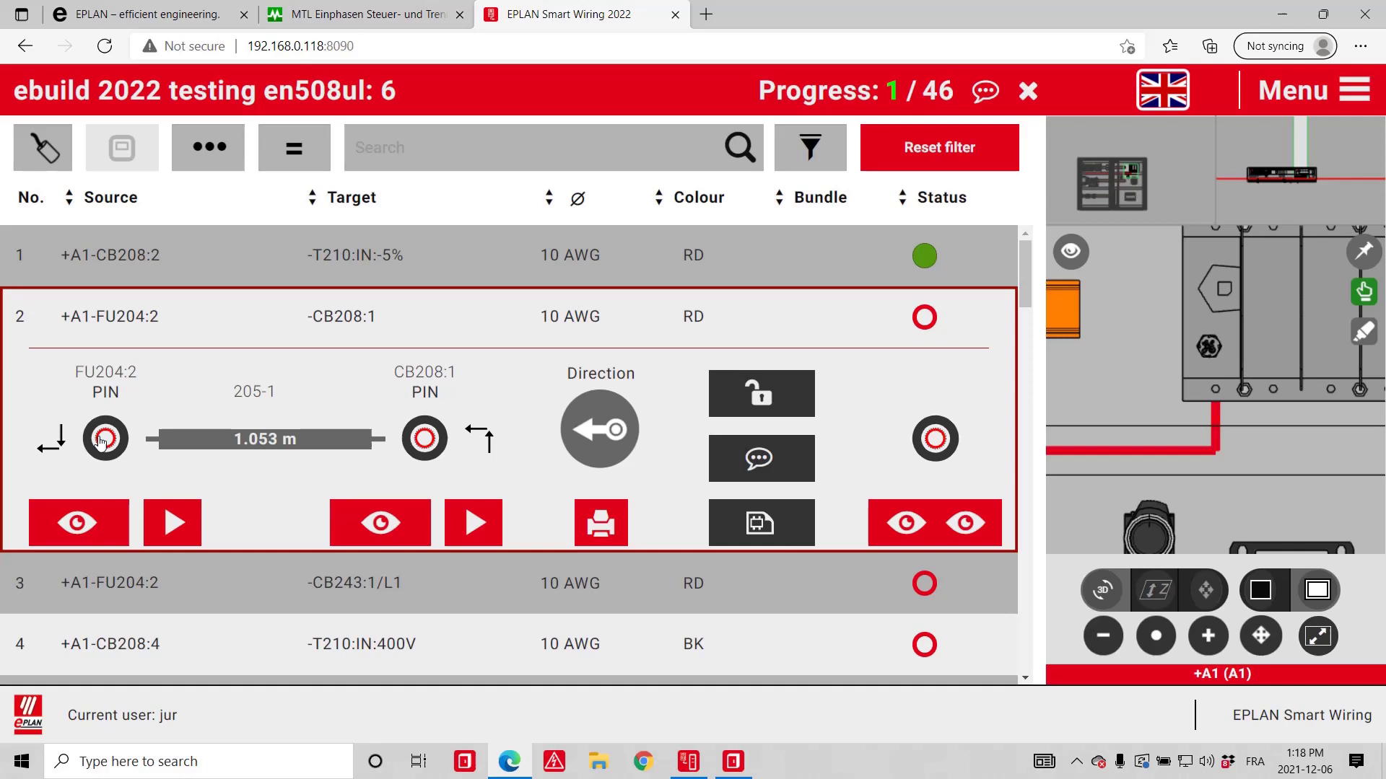
pyautogui.click(429, 443)
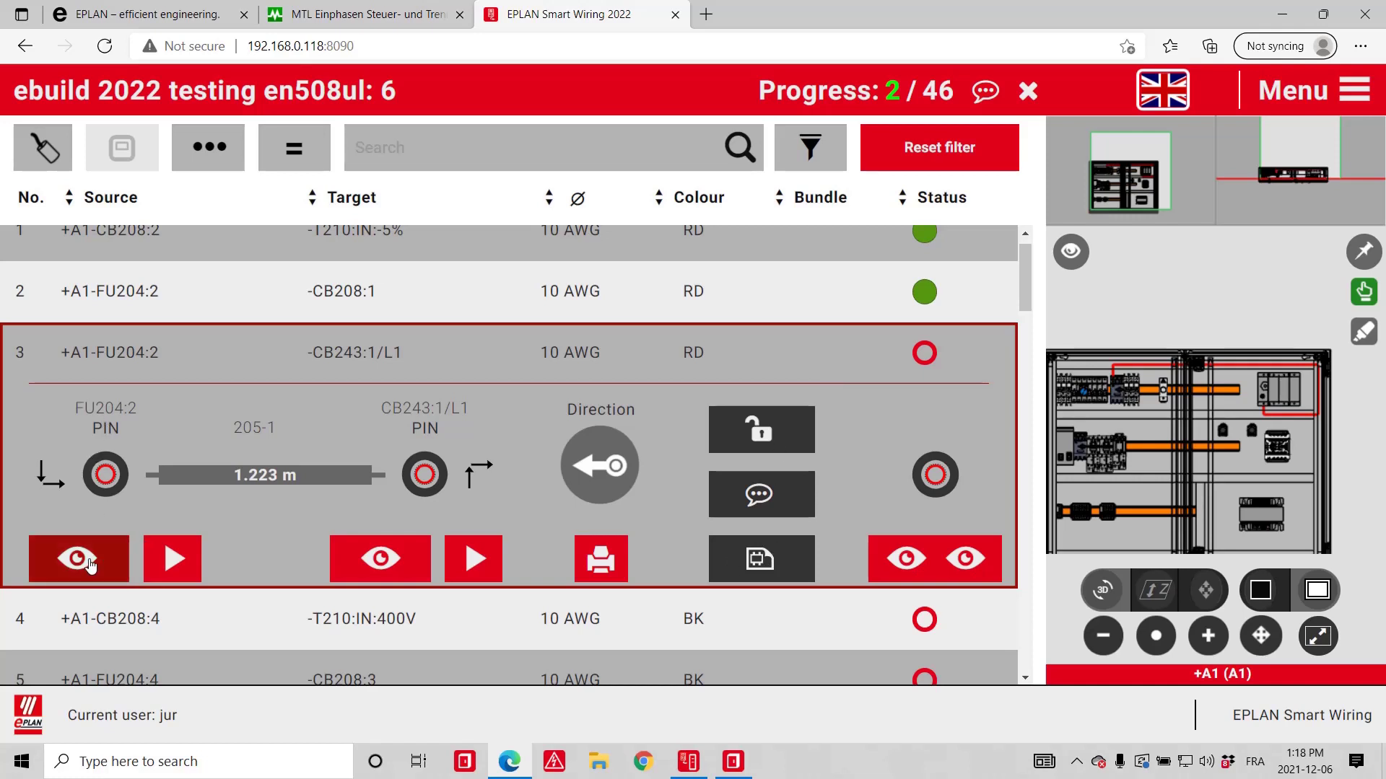
pyautogui.click(88, 562)
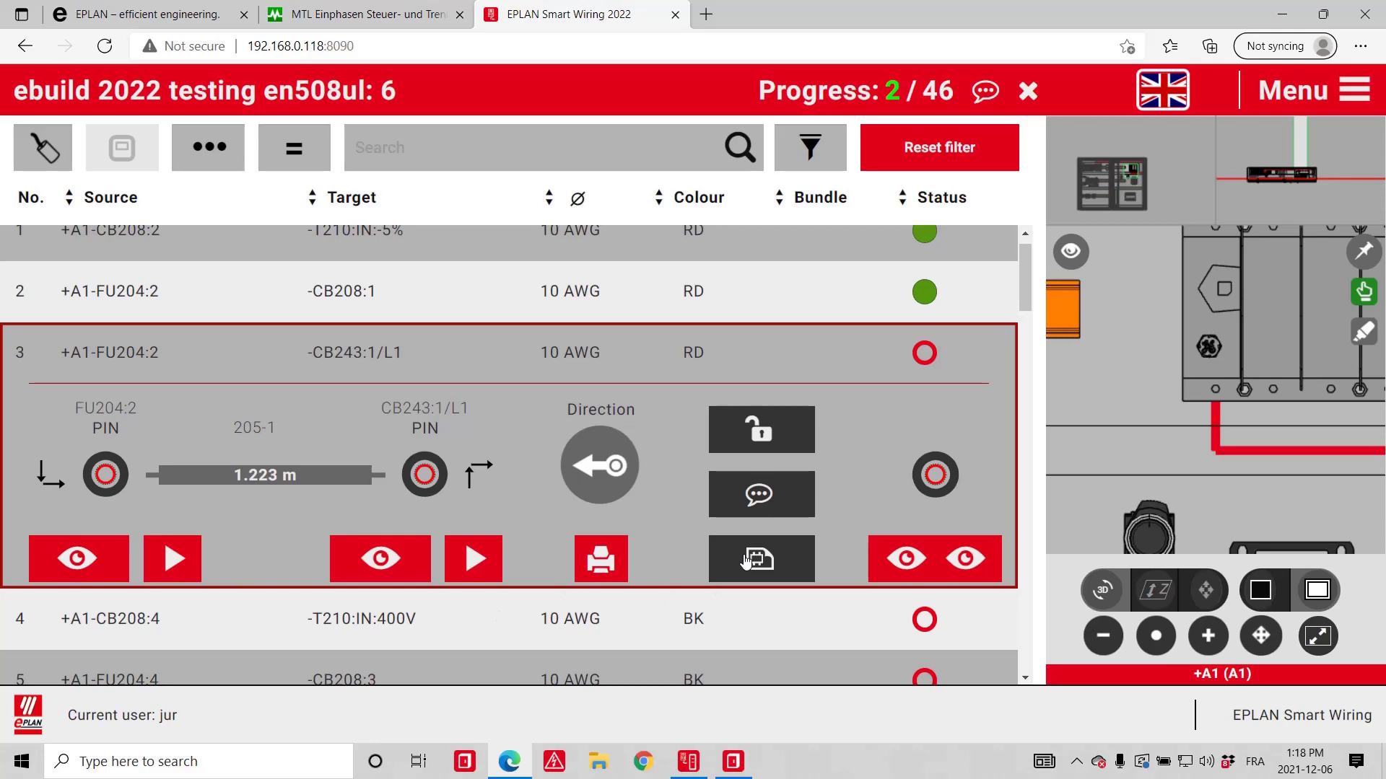
# Step: Check wire 3 on schematic page &E+A1/2, then close the page and page list
pyautogui.click(775, 566)
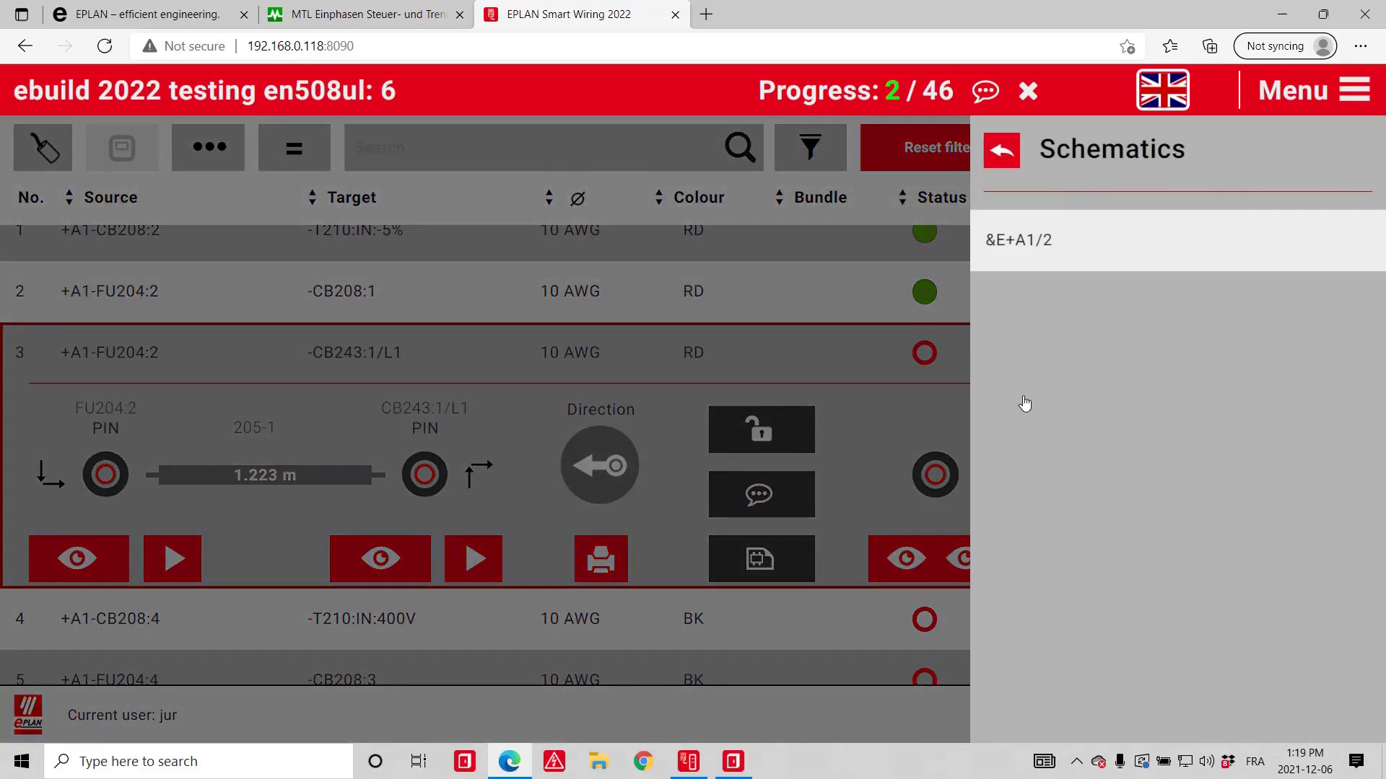
pyautogui.click(1044, 242)
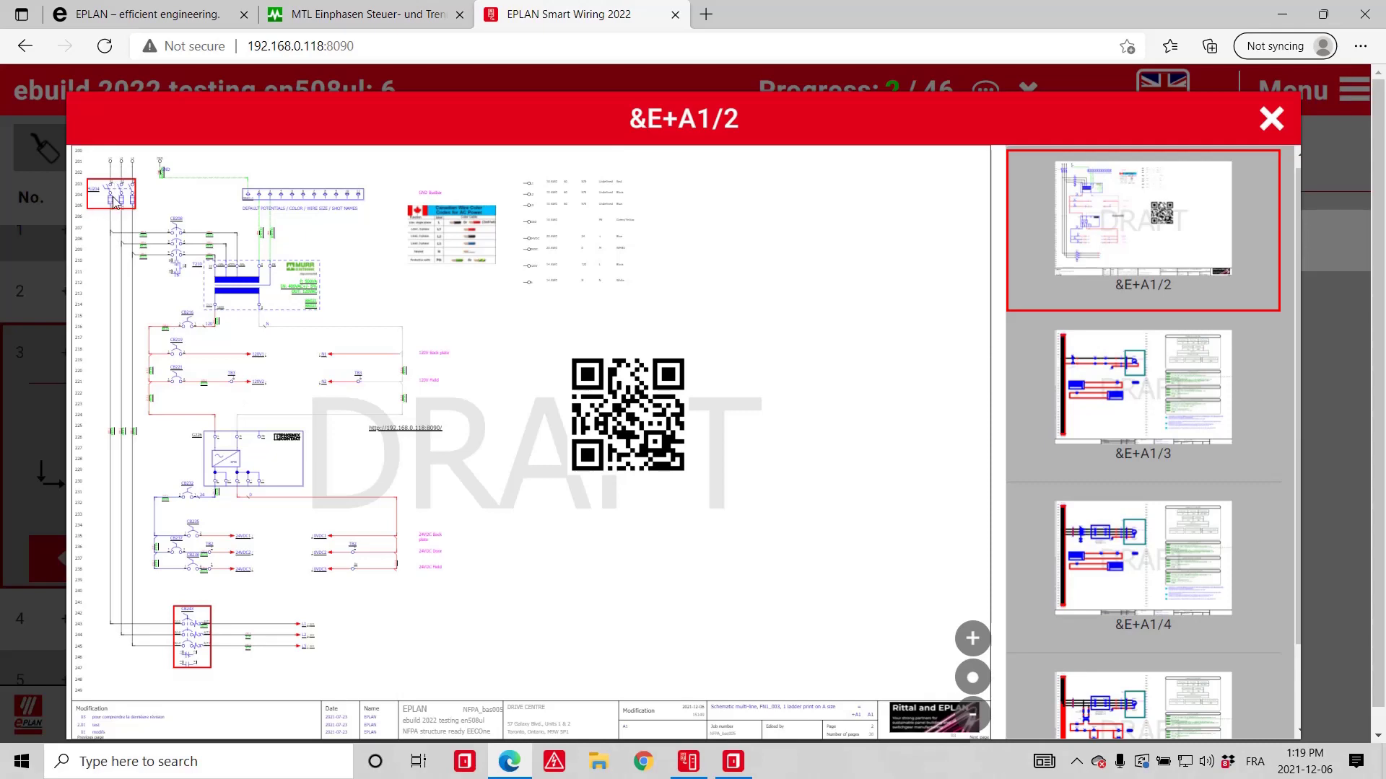
pyautogui.click(1273, 119)
pyautogui.click(758, 429)
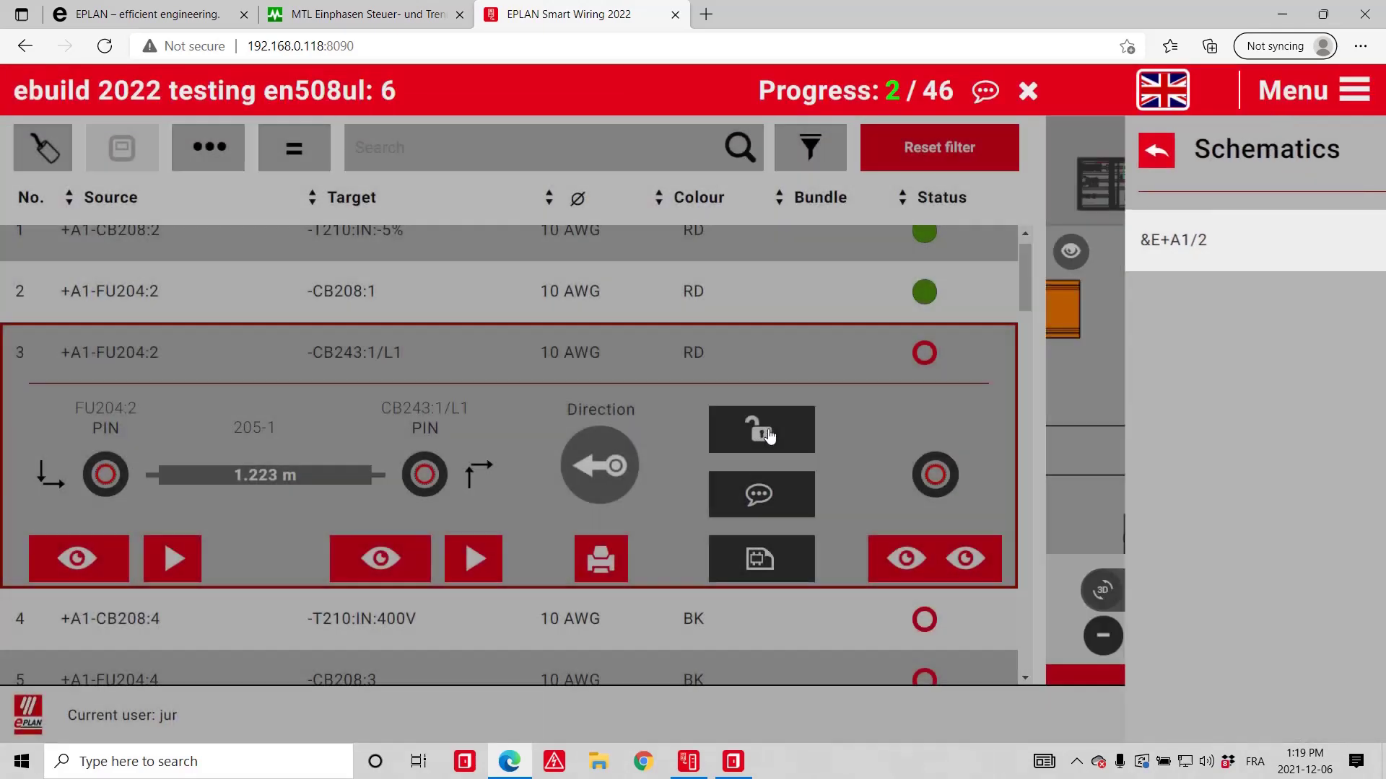
# Step: Lock wire 3 (+A1-FU204:2 to -CB243:1/L1), review its comments, and collapse its row
pyautogui.click(764, 428)
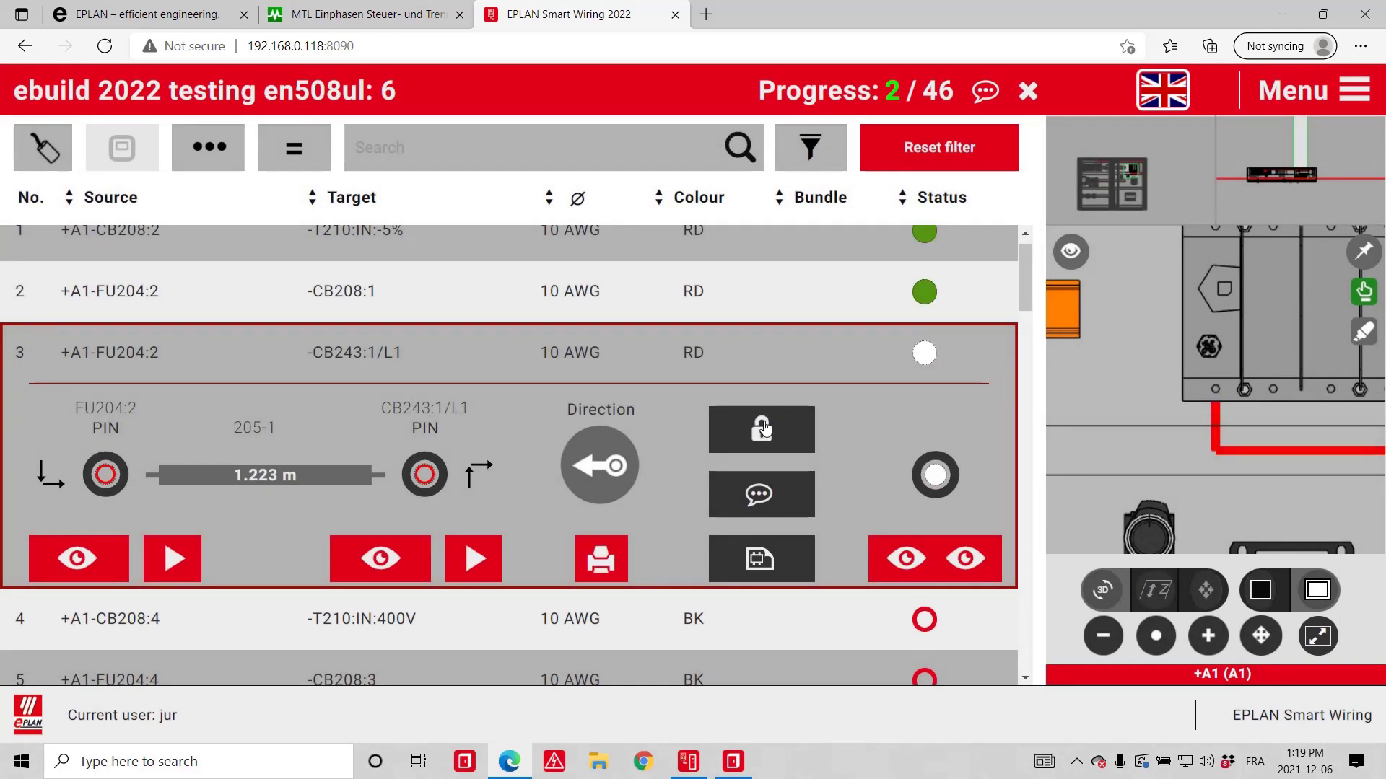
pyautogui.click(759, 495)
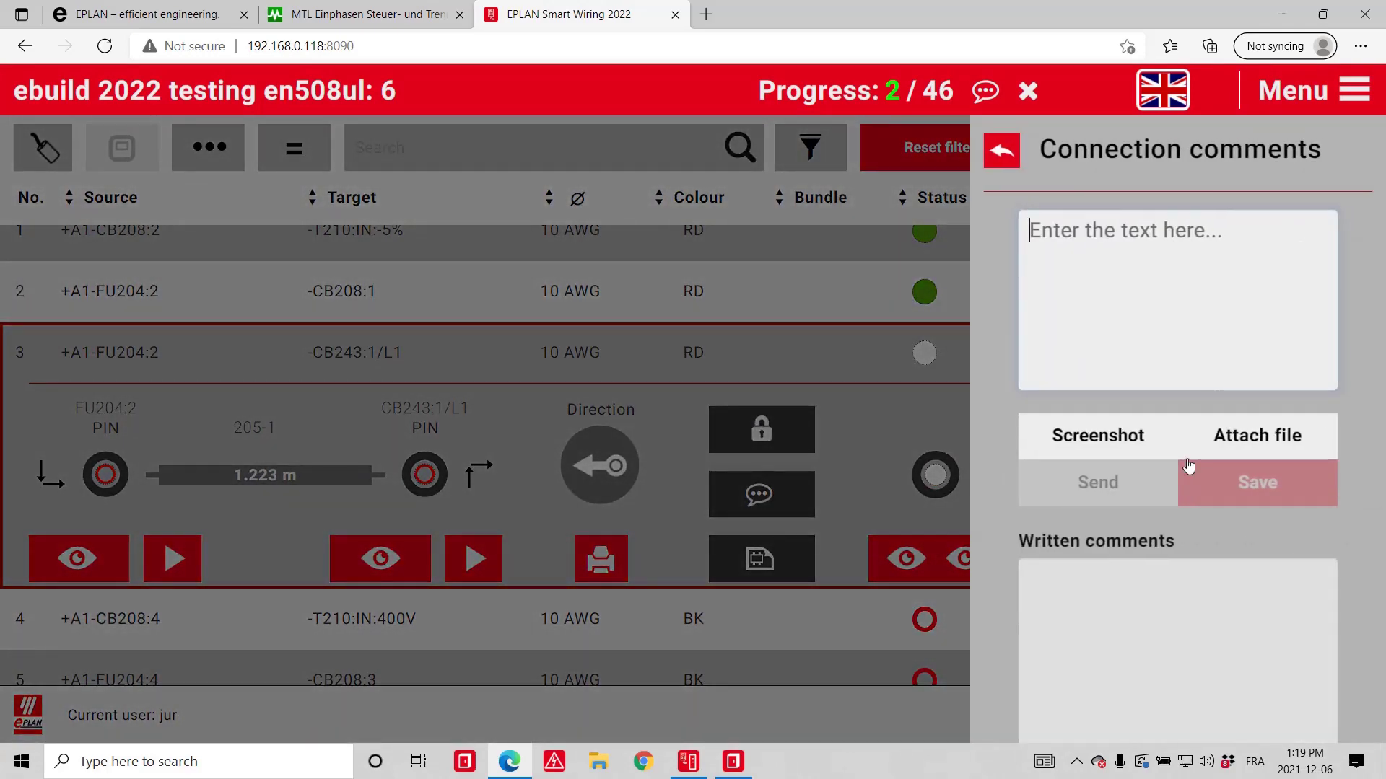
pyautogui.click(1003, 151)
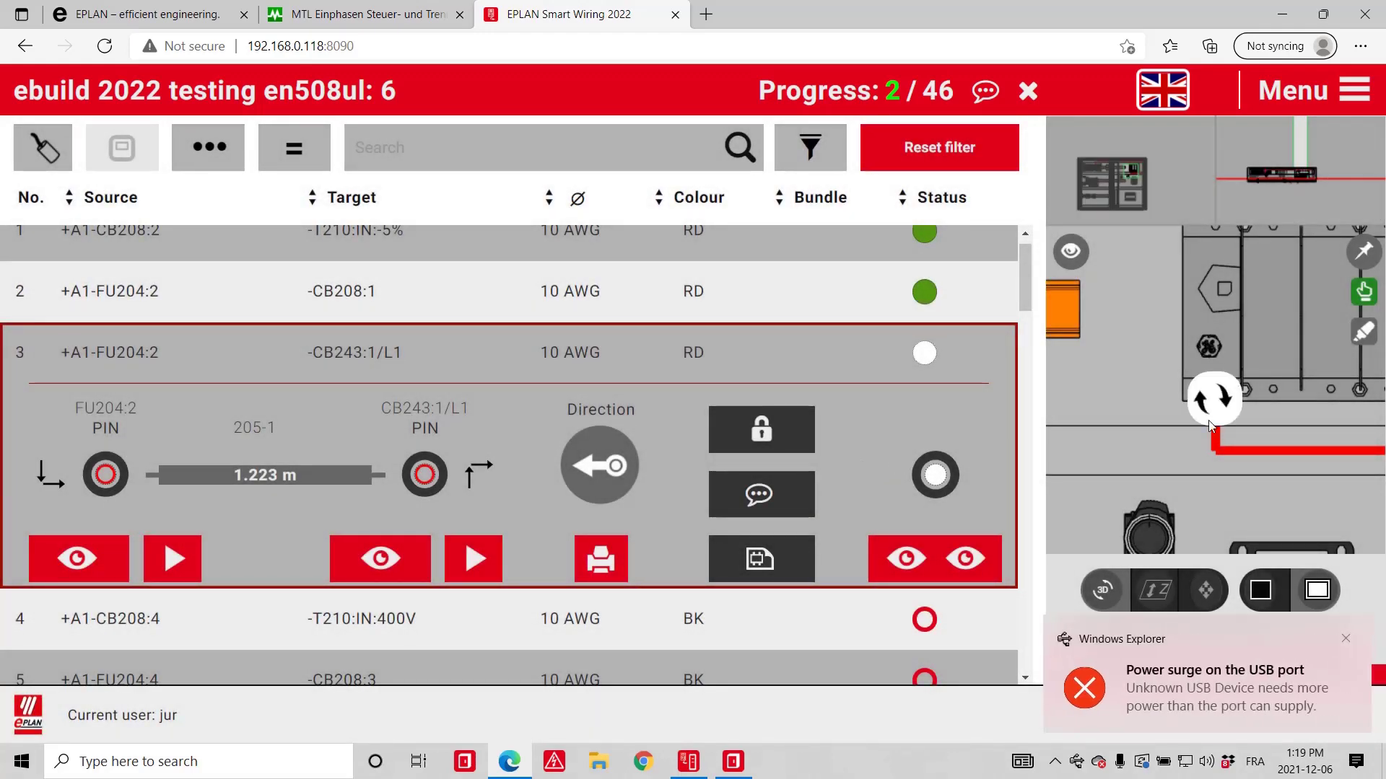
pyautogui.click(1211, 424)
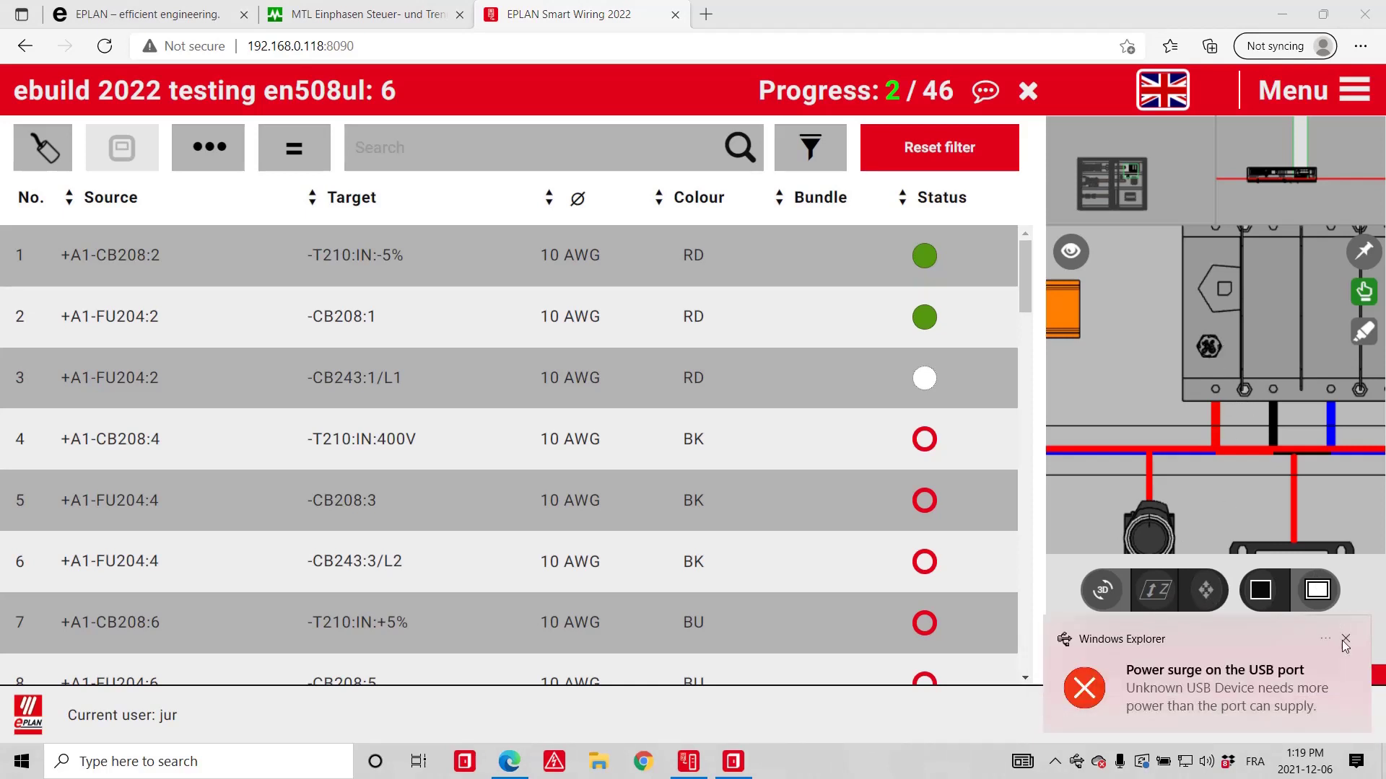
# Step: Dismiss the USB warning, maximize the 3D view, and zoom and orbit around the +A1 cabinet
pyautogui.click(1346, 641)
pyautogui.click(1324, 629)
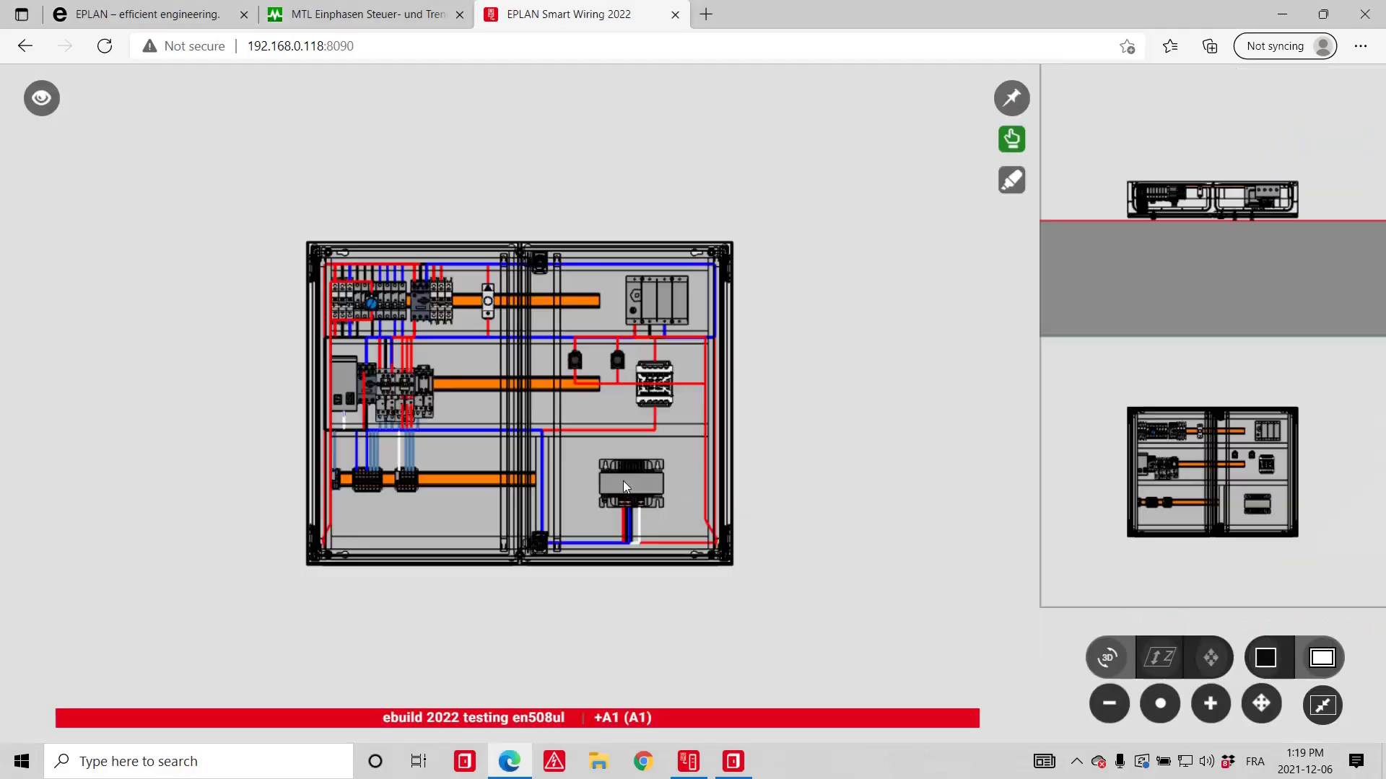
pyautogui.scroll(10, 561, 498)
pyautogui.moveTo(584, 479); pyautogui.dragTo(855, 492)
pyautogui.scroll(-10, 697, 455)
pyautogui.scroll(-5, 317, 403)
pyautogui.scroll(5, 583, 439)
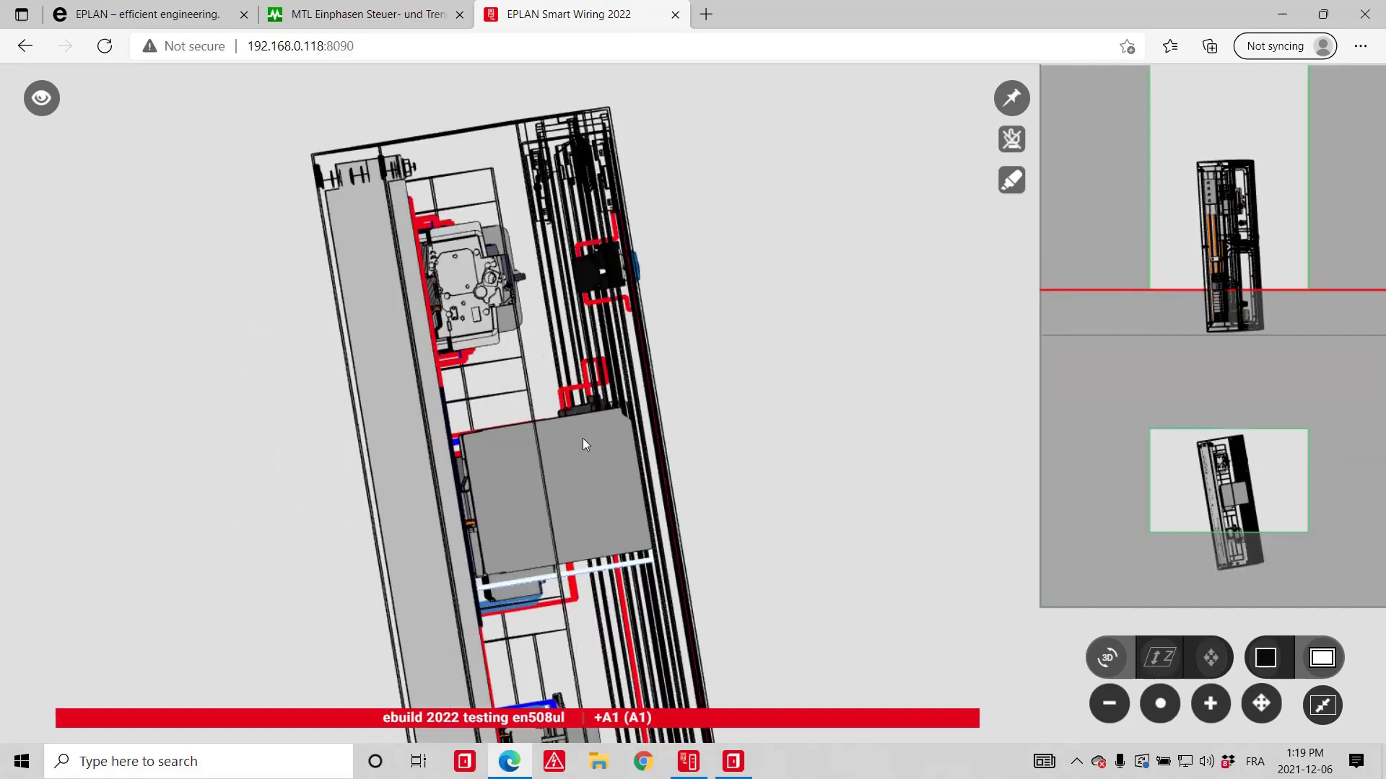
pyautogui.scroll(4, 582, 439)
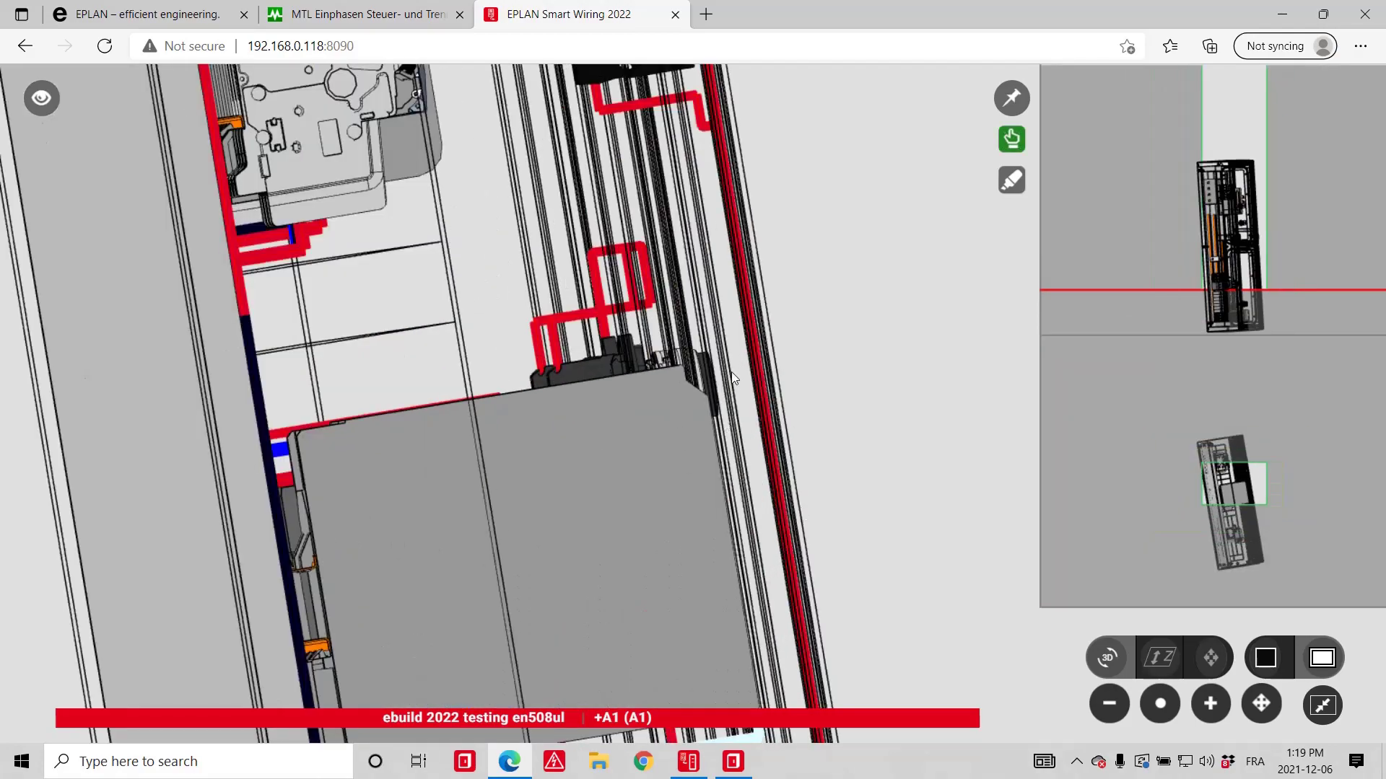
pyautogui.scroll(-10, 730, 399)
pyautogui.moveTo(692, 523); pyautogui.dragTo(367, 462)
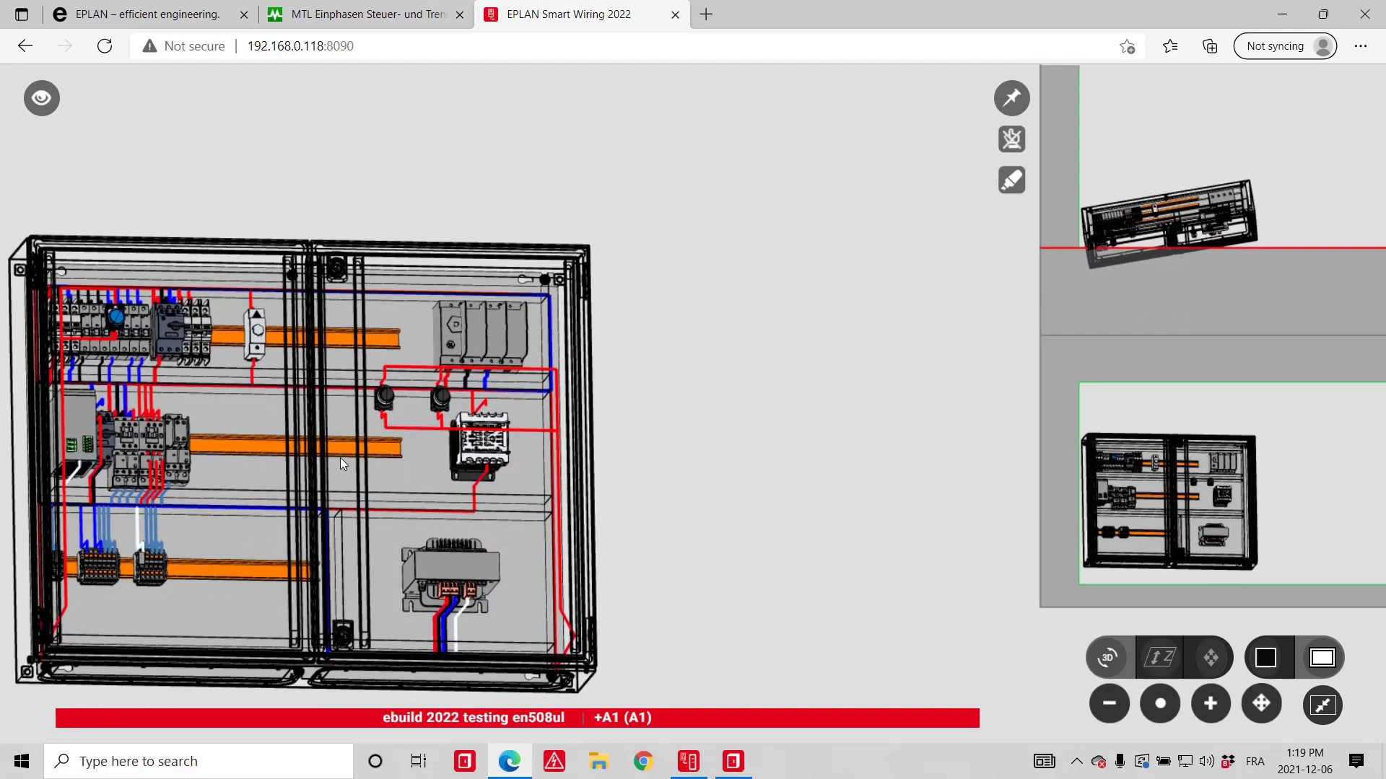
# Step: Restore the 3D viewer to its side panel beside the wire list
pyautogui.click(1325, 711)
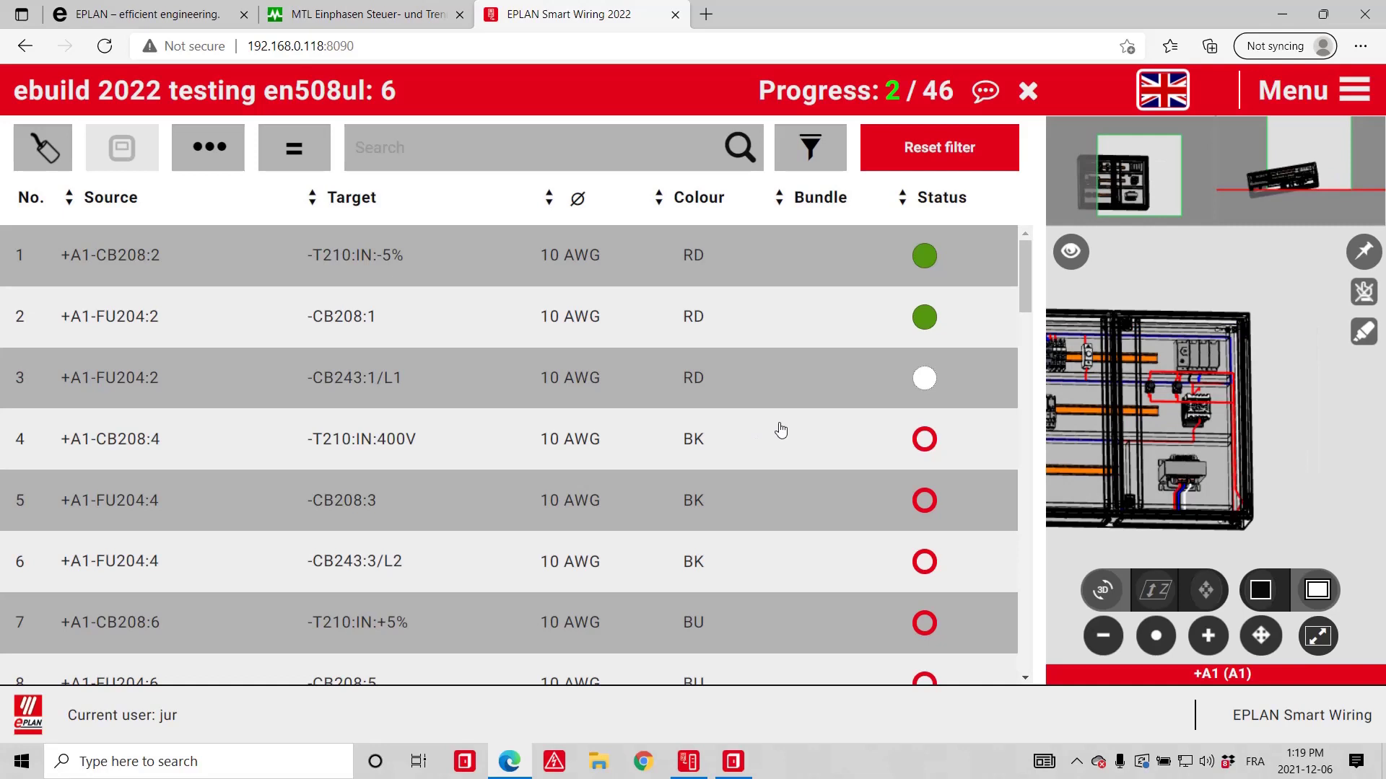